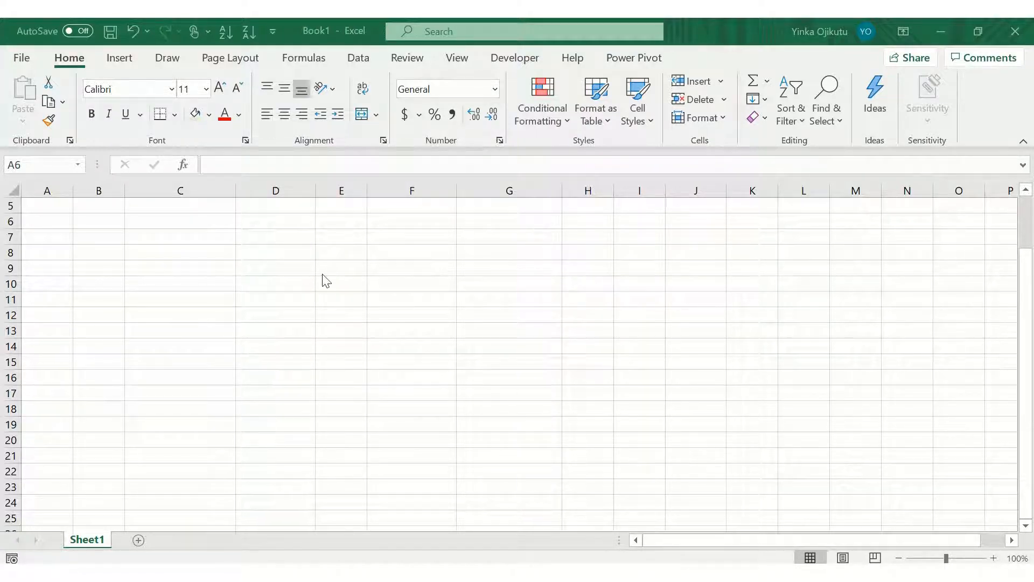
# Step: Widen column B slightly and enter the heading Scenario Label in cell B6
pyautogui.click(274, 264)
pyautogui.press('Left')
pyautogui.press('Left')
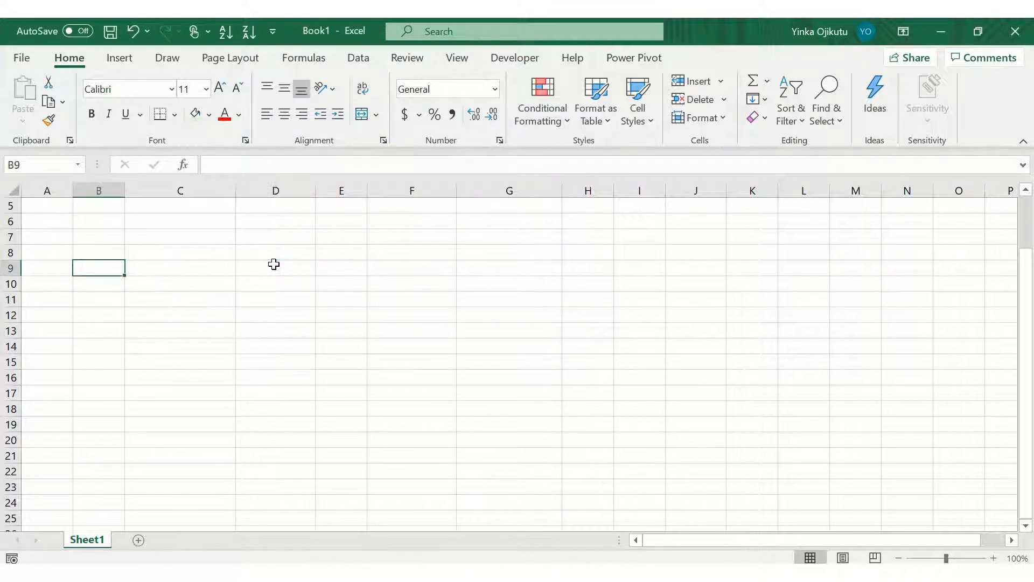
pyautogui.press('Up')
pyautogui.press('Up')
pyautogui.press('Up')
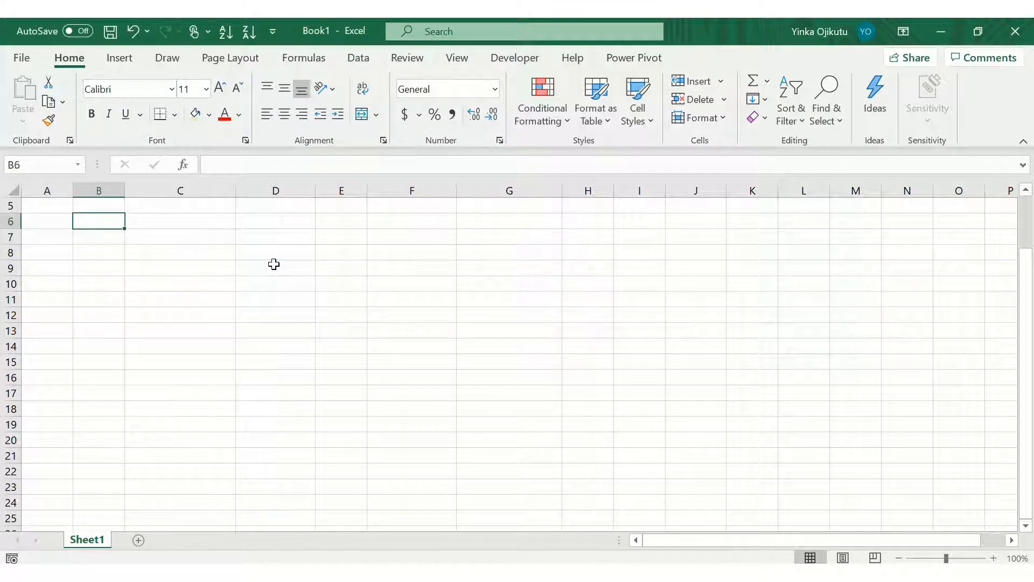
pyautogui.moveTo(122, 187); pyautogui.dragTo(148, 192)
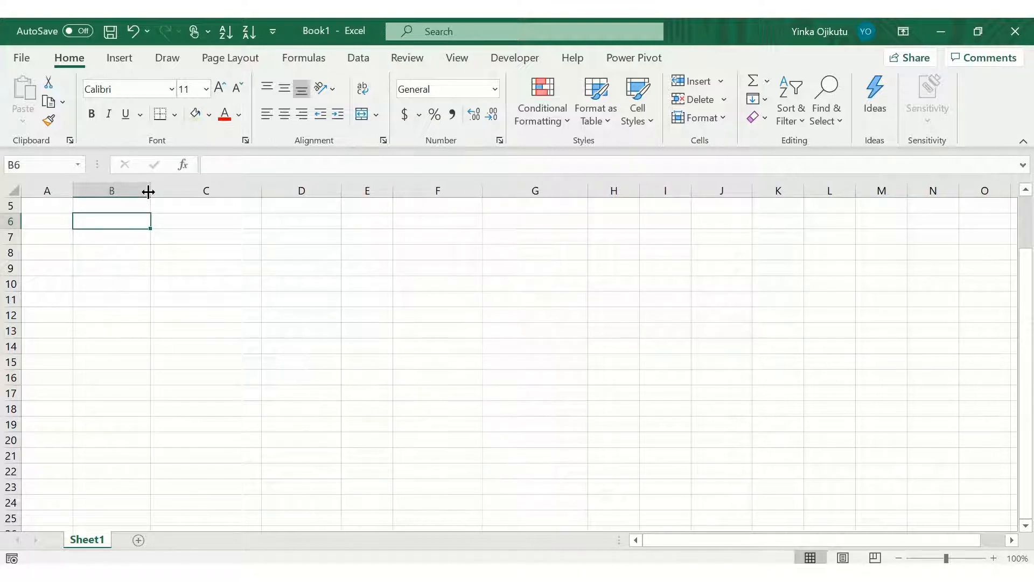
pyautogui.write('Sc')
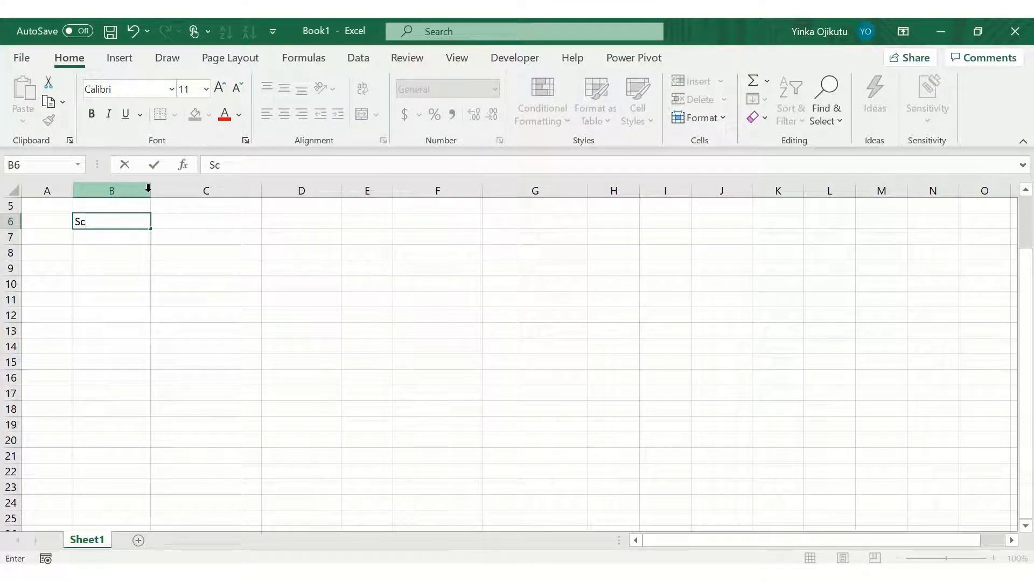
pyautogui.write('enario Lan')
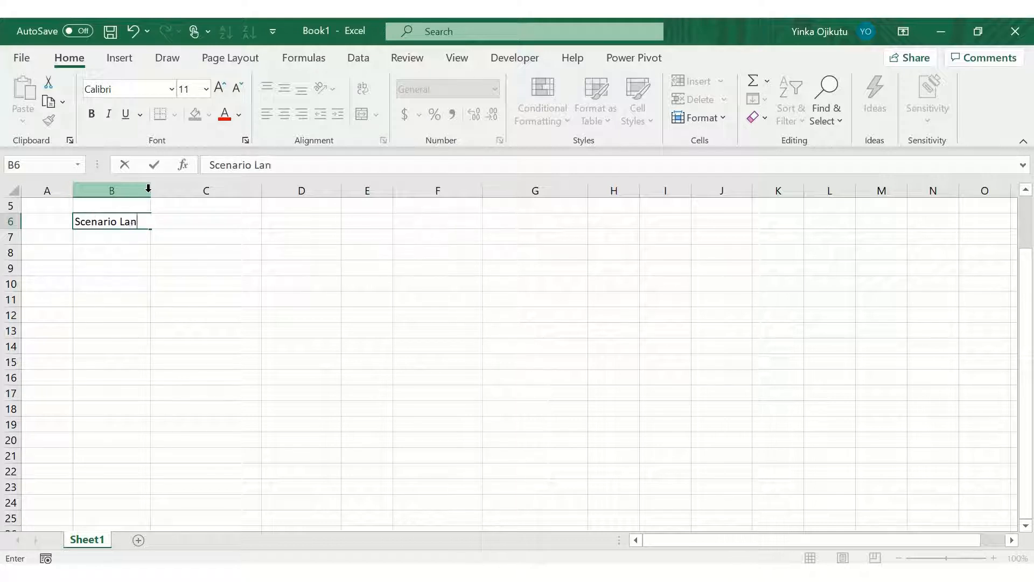
pyautogui.press('BackSpace')
pyautogui.write('bel')
pyautogui.press('Return')
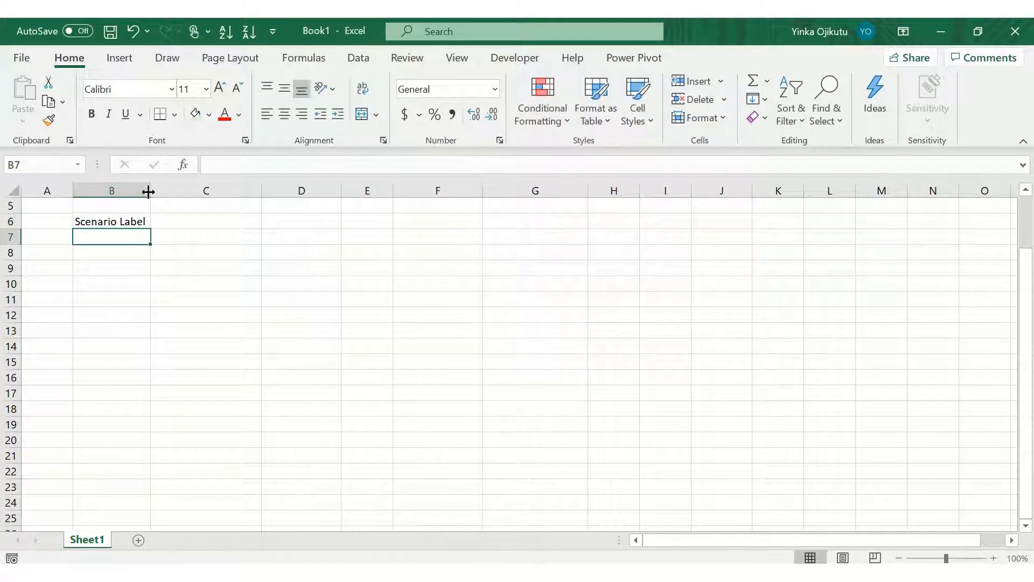
# Step: Enter the scenario names Best Case, Base Case and Worst Case in cells B7 to B9
pyautogui.write('Best cae')
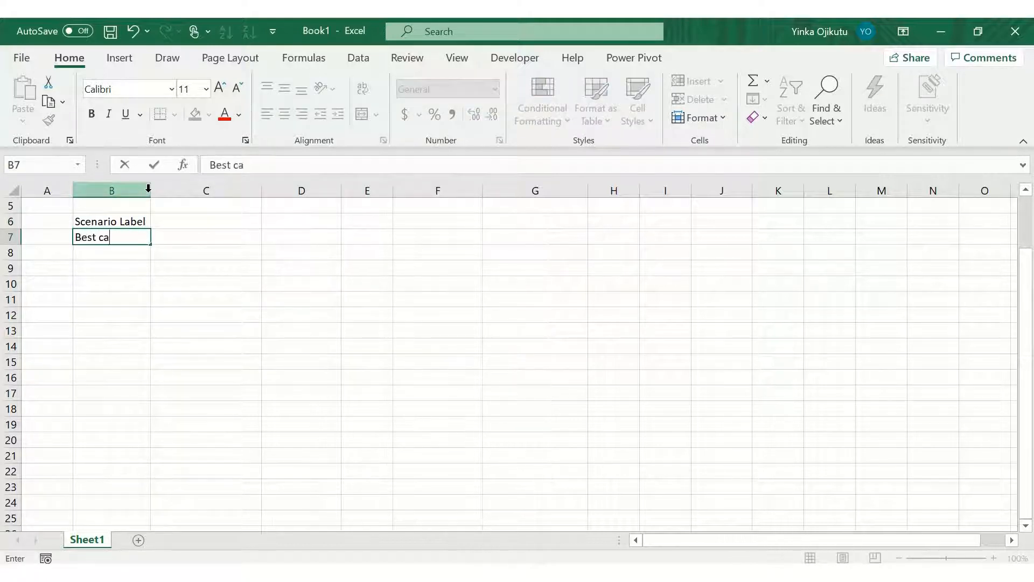
pyautogui.press('BackSpace')
pyautogui.press('BackSpace')
pyautogui.press('BackSpace')
pyautogui.write('Case')
pyautogui.press('Return')
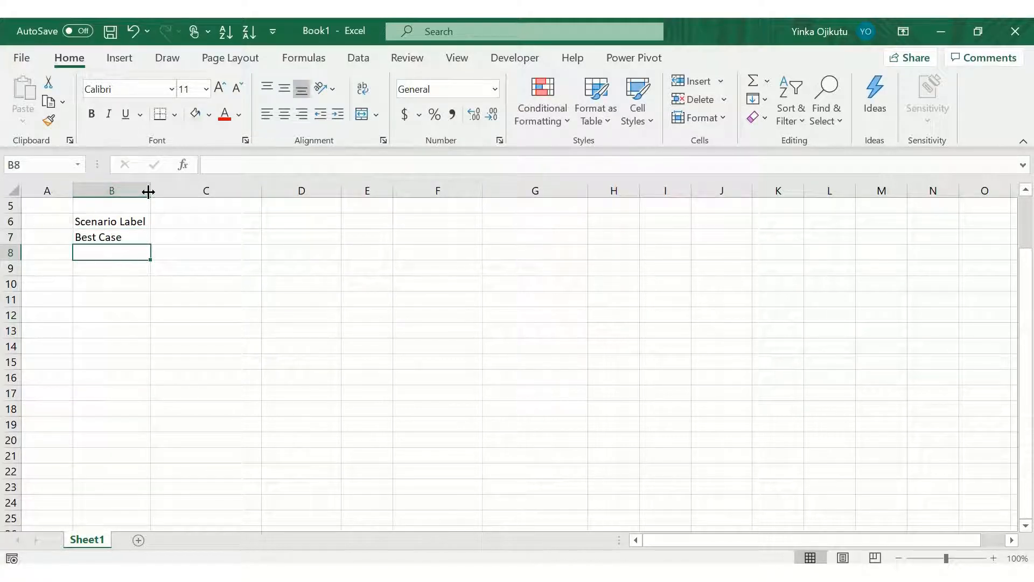
pyautogui.write('Base Case')
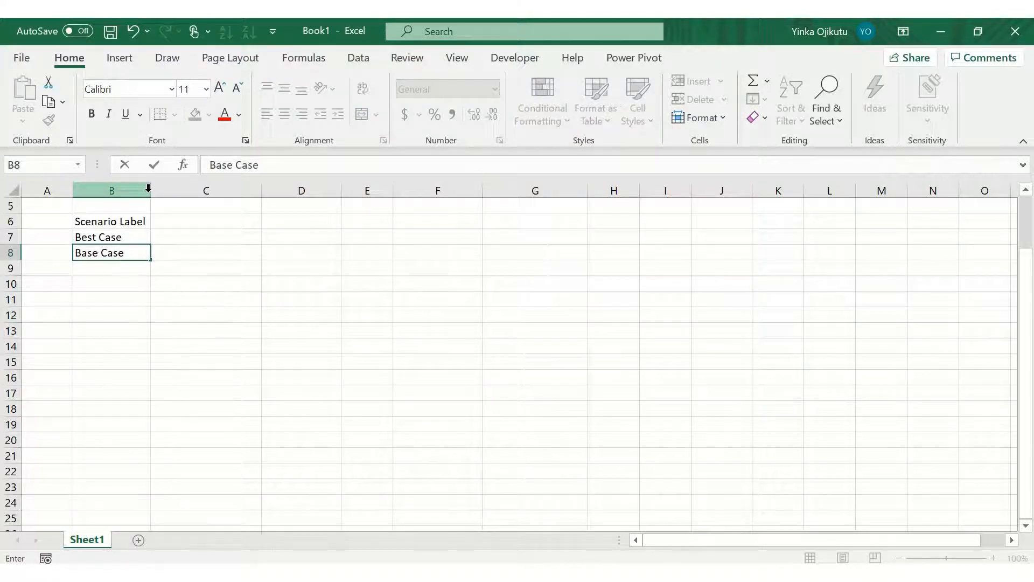
pyautogui.press('Return')
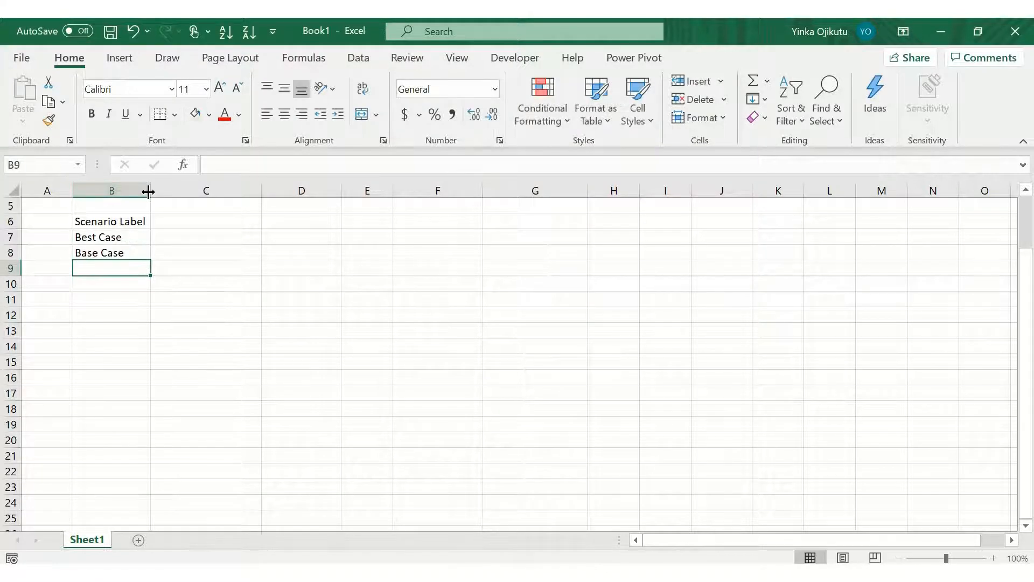
pyautogui.write('Worst c')
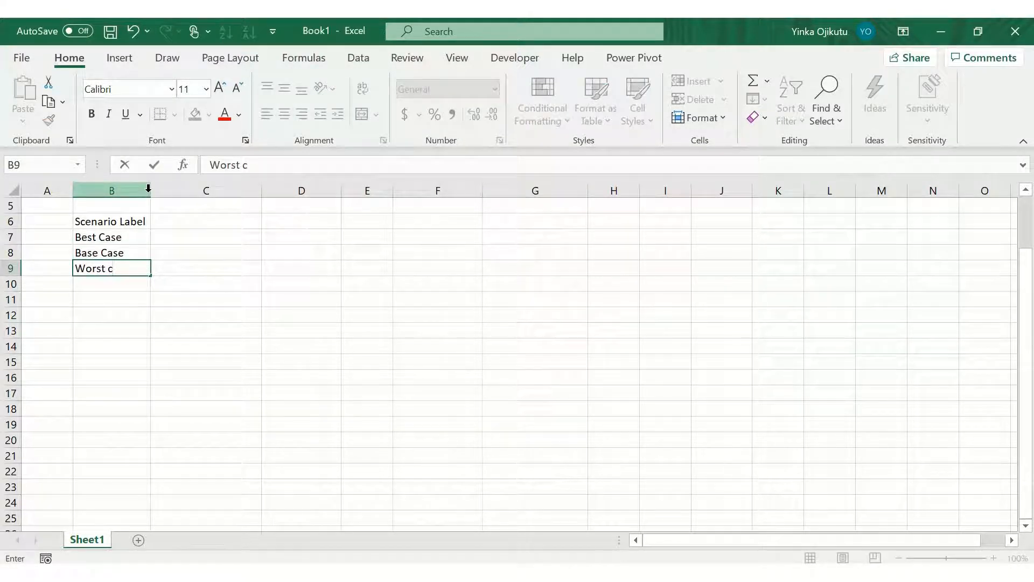
pyautogui.press('BackSpace')
pyautogui.write('Case')
pyautogui.hotkey('ctrl', 'Return')
# Step: Enter the values 1, 2 and 3 beside the scenarios in cells C7 to C9
pyautogui.press('Up')
pyautogui.press('Up')
pyautogui.press('Right')
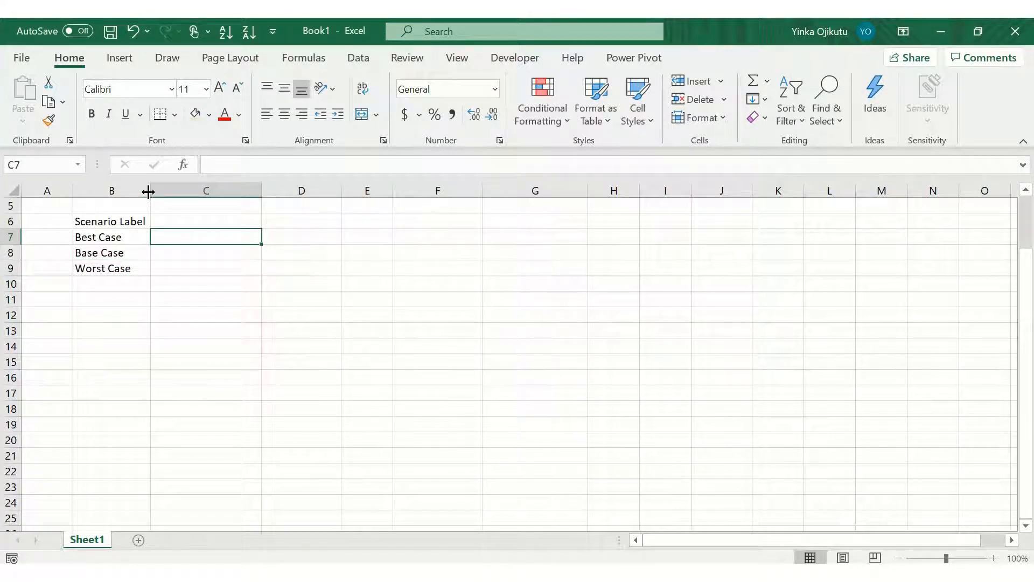
pyautogui.write('1')
pyautogui.press('Return')
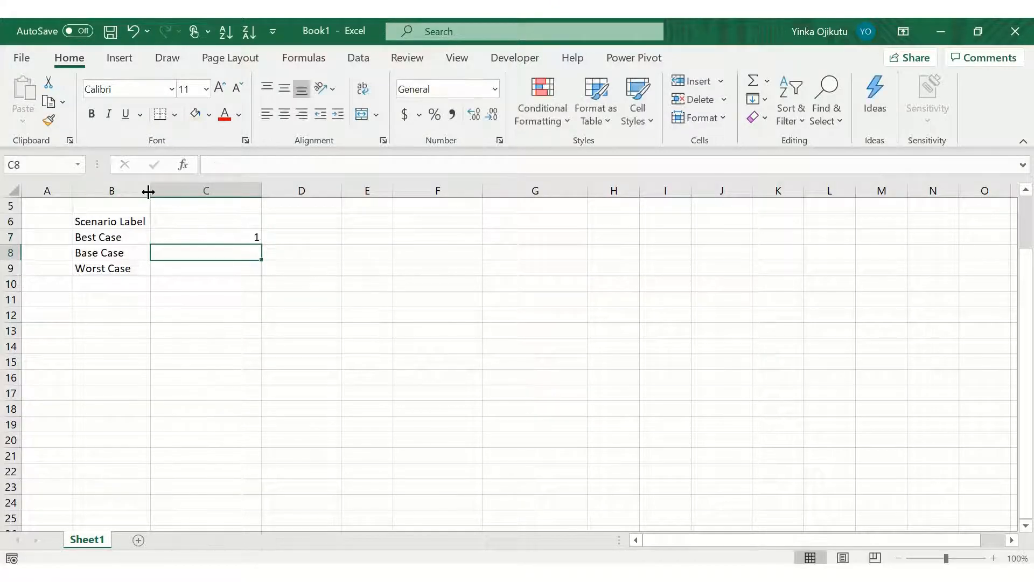
pyautogui.write('2')
pyautogui.press('Return')
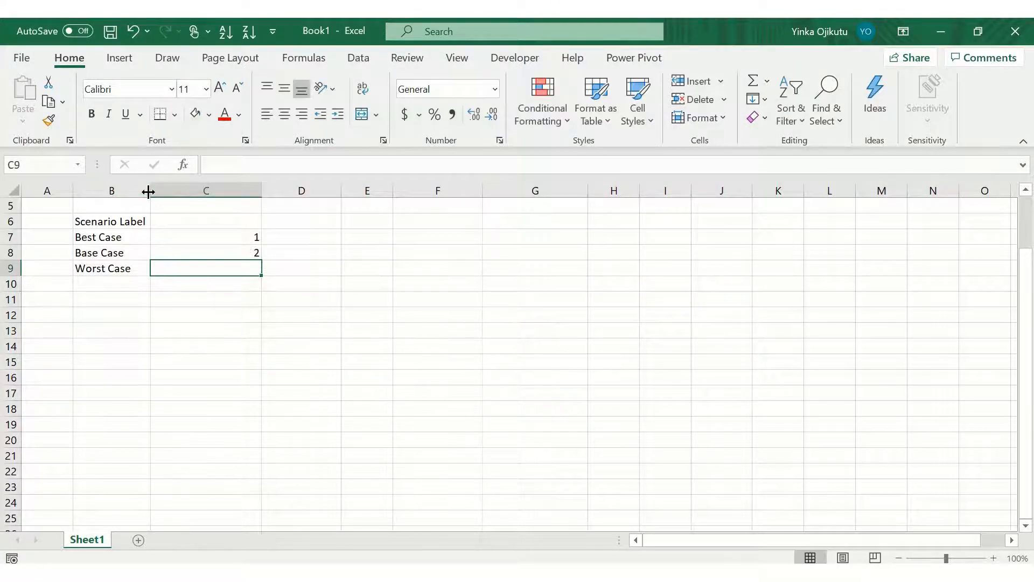
pyautogui.write('3')
pyautogui.press('Return')
# Step: Enter the heading Value in cell C6
pyautogui.press('Up')
pyautogui.press('Up')
pyautogui.press('Up')
pyautogui.press('Up')
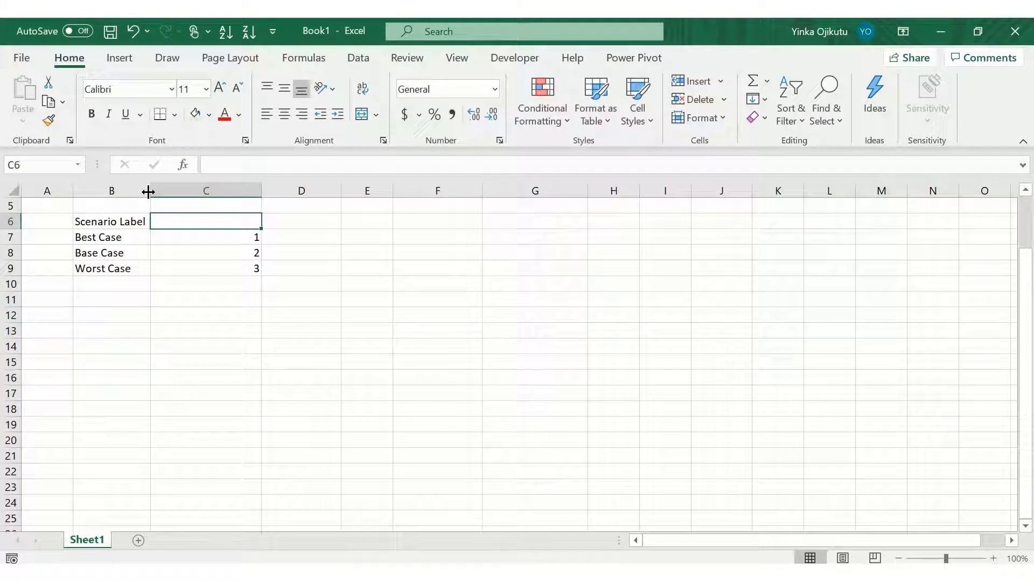
pyautogui.write('Value')
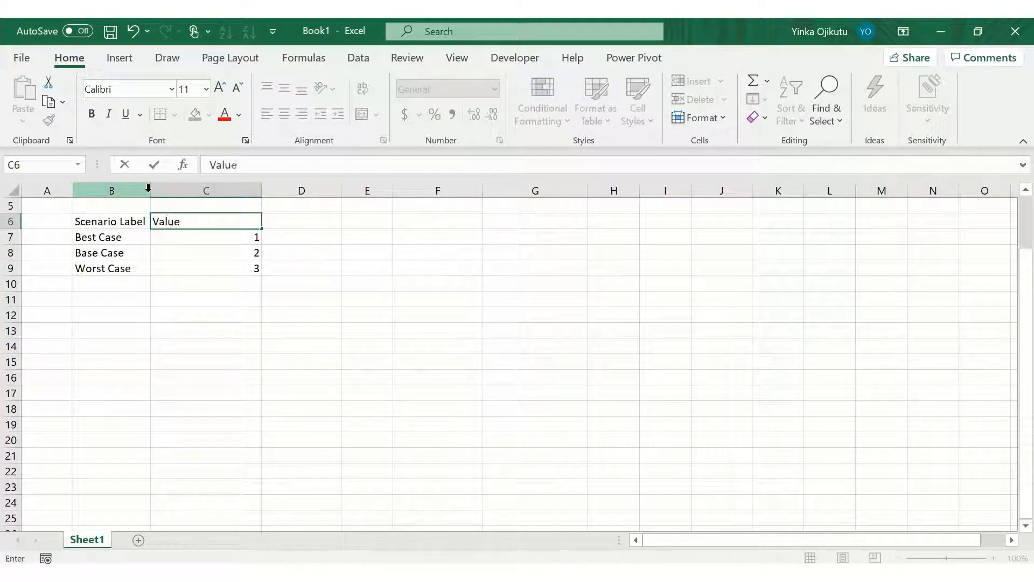
pyautogui.press('Return')
# Step: Add a top border to the Best Case row, cells B7 to C7
pyautogui.press('Up')
pyautogui.press('Left')
pyautogui.press('Right')
pyautogui.hotkey('shift', 'Right')
pyautogui.hotkey('alt', 'h')
pyautogui.press('b')
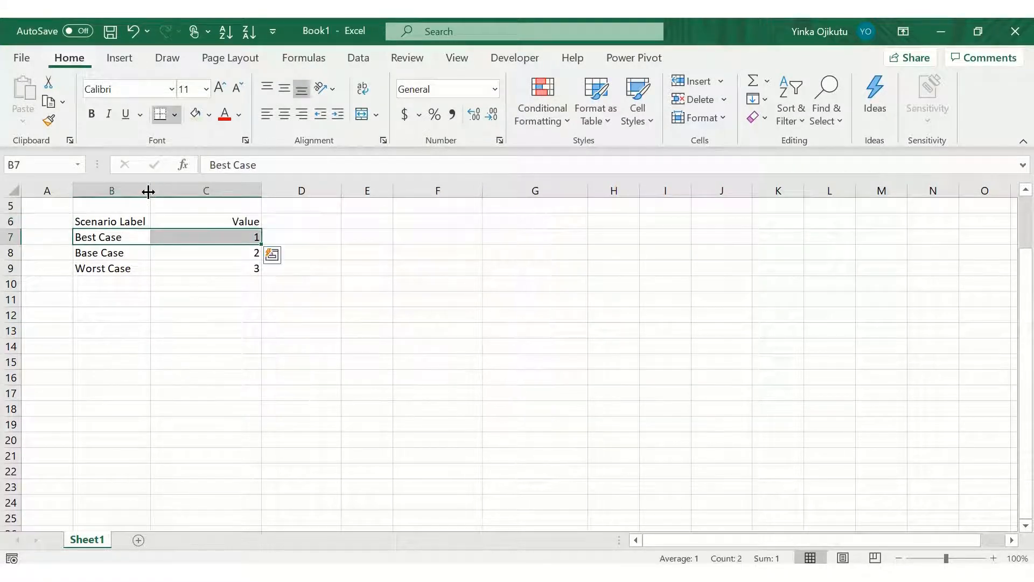
pyautogui.press('p')
# Step: Fill the scenario table cells B7 to C9 with a light green theme color
pyautogui.press('Down')
pyautogui.press('Up')
pyautogui.hotkey('shift', 'Down')
pyautogui.hotkey('shift', 'Down')
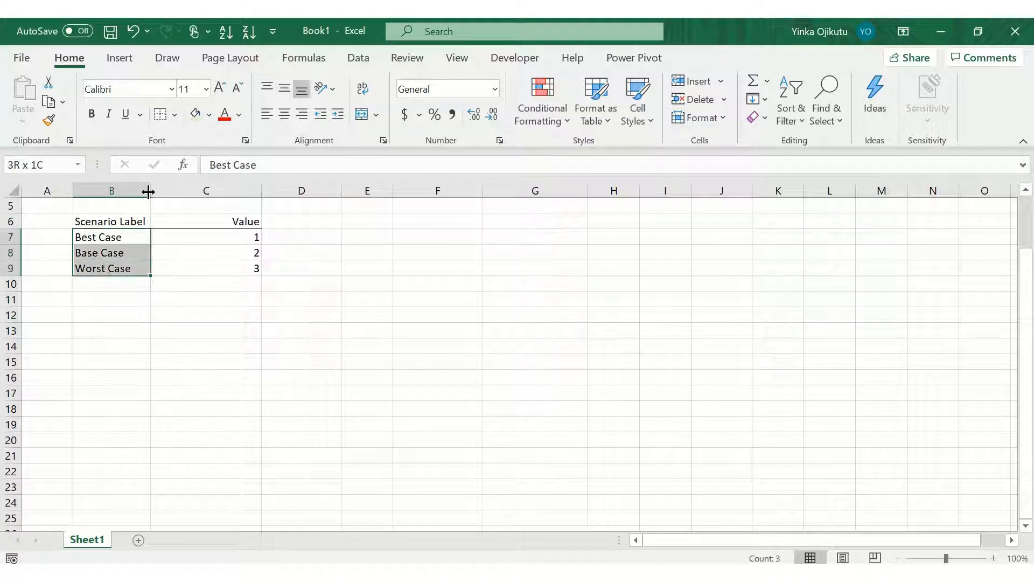
pyautogui.hotkey('shift', 'Right')
pyautogui.hotkey('alt', 'h')
pyautogui.press('h')
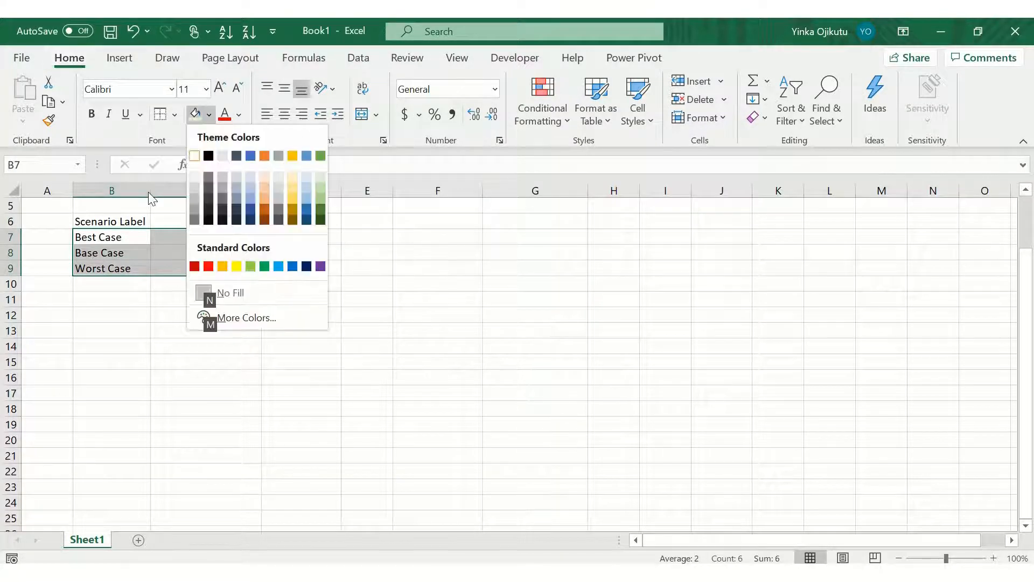
pyautogui.click(319, 179)
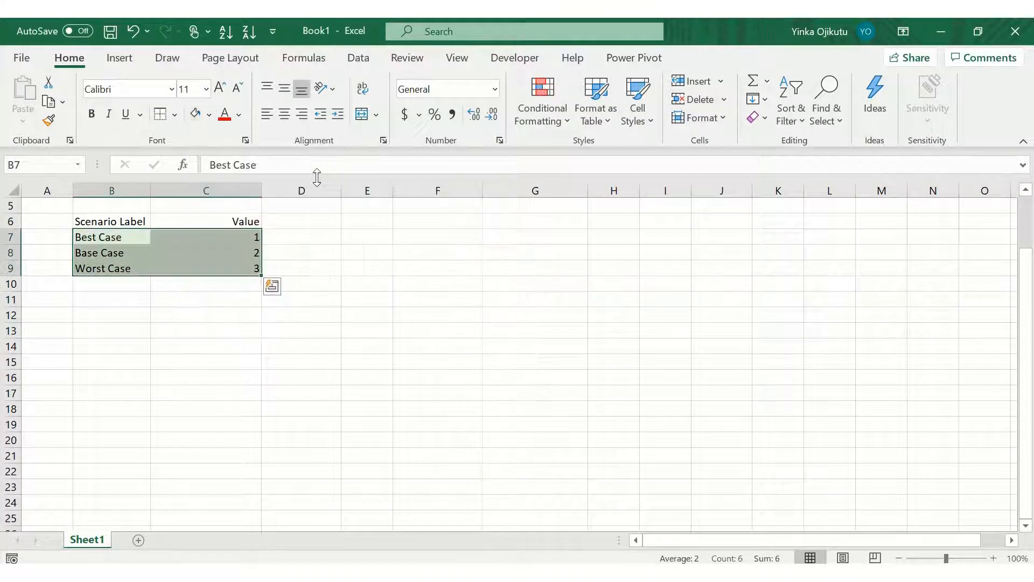
# Step: Widen column B further and enter the heading Assumption in cell B11
pyautogui.press('Down')
pyautogui.press('Down')
pyautogui.press('Down')
pyautogui.press('Down')
pyautogui.press('Down')
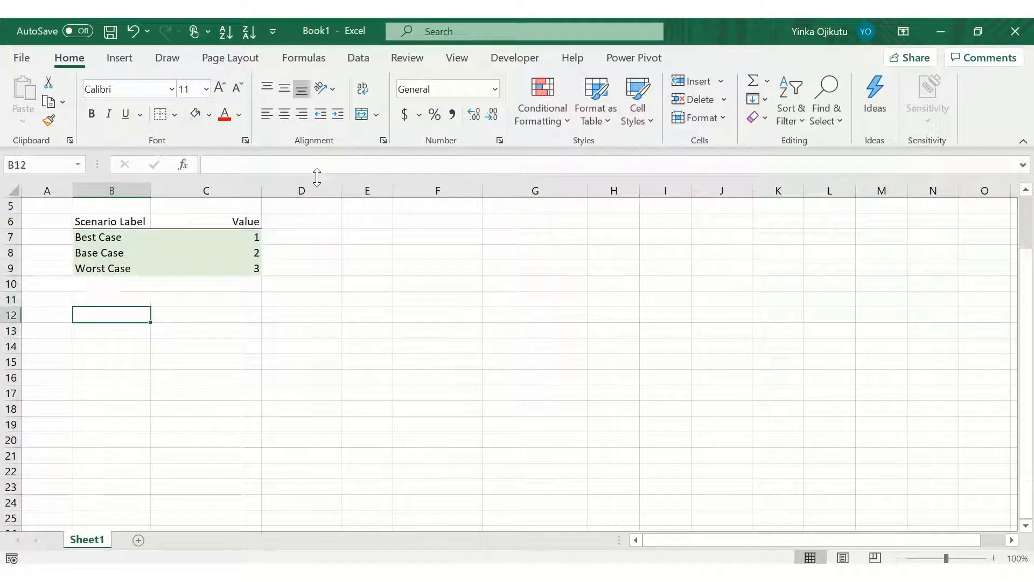
pyautogui.press('Up')
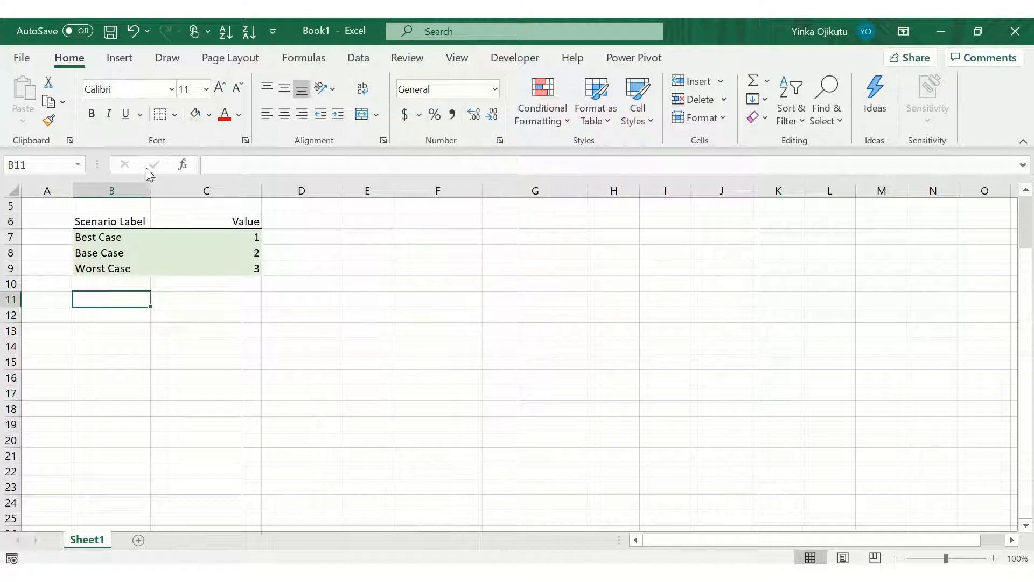
pyautogui.moveTo(151, 192); pyautogui.dragTo(221, 199)
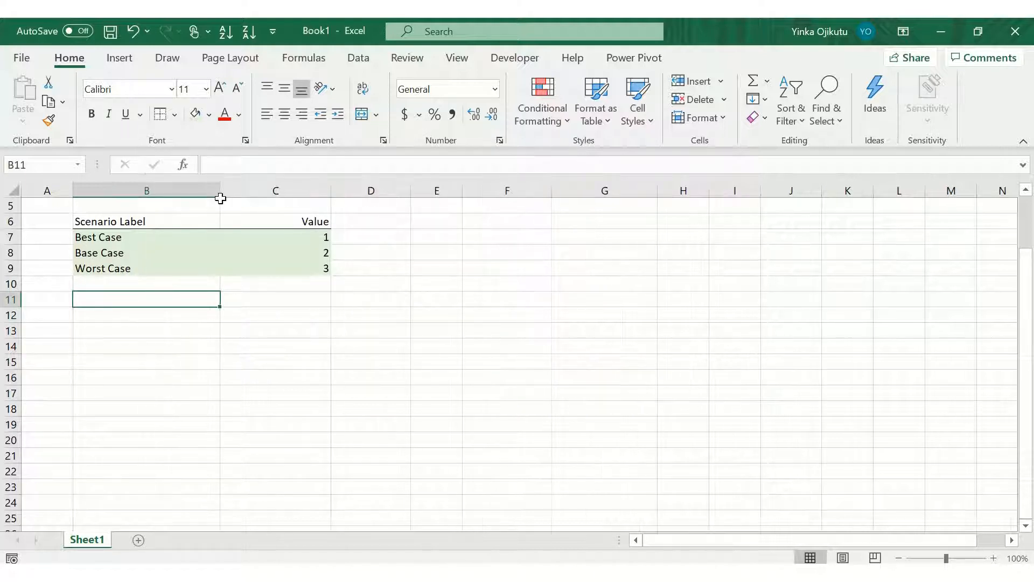
pyautogui.write('A')
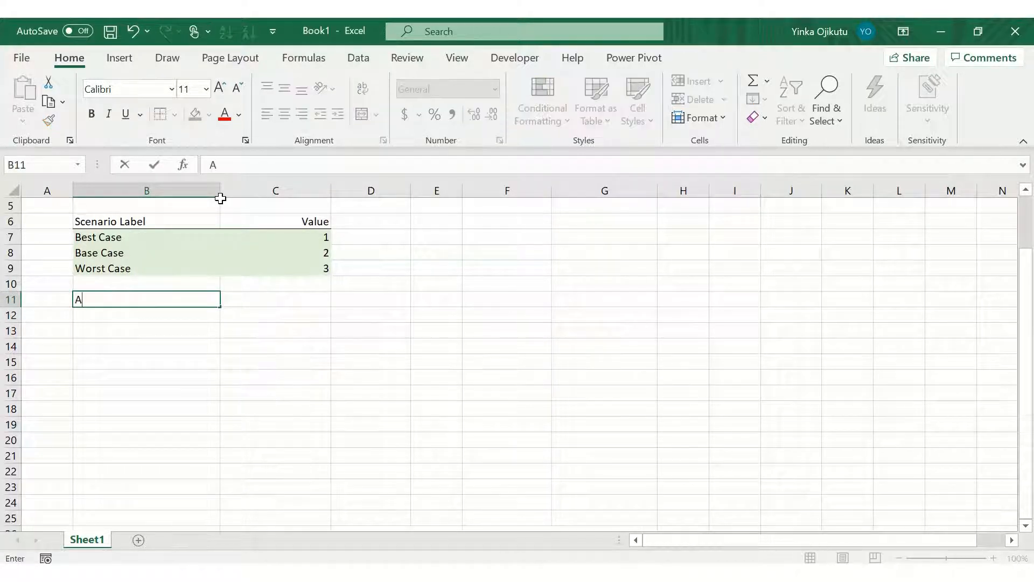
pyautogui.write('ssum')
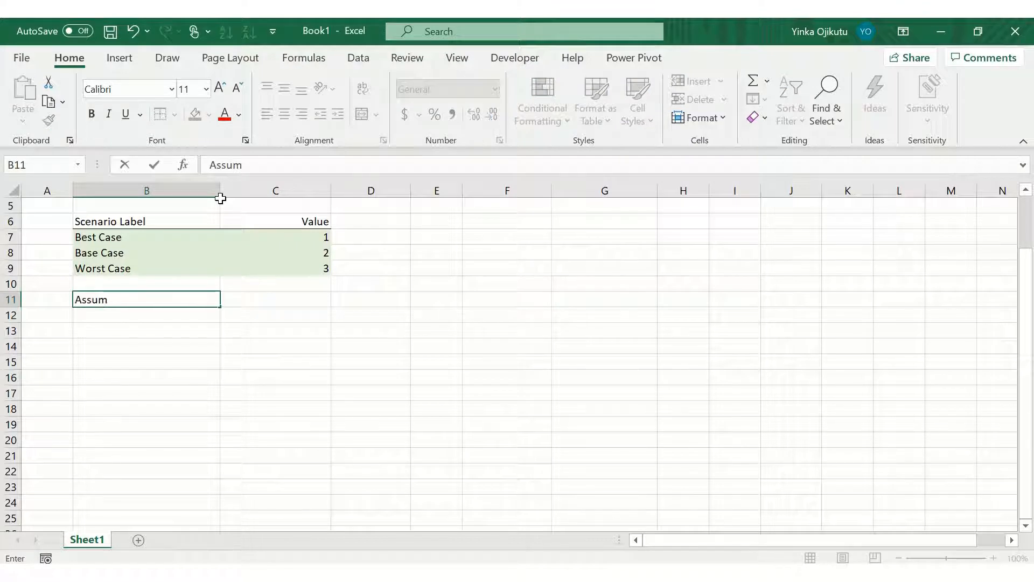
pyautogui.write('ption')
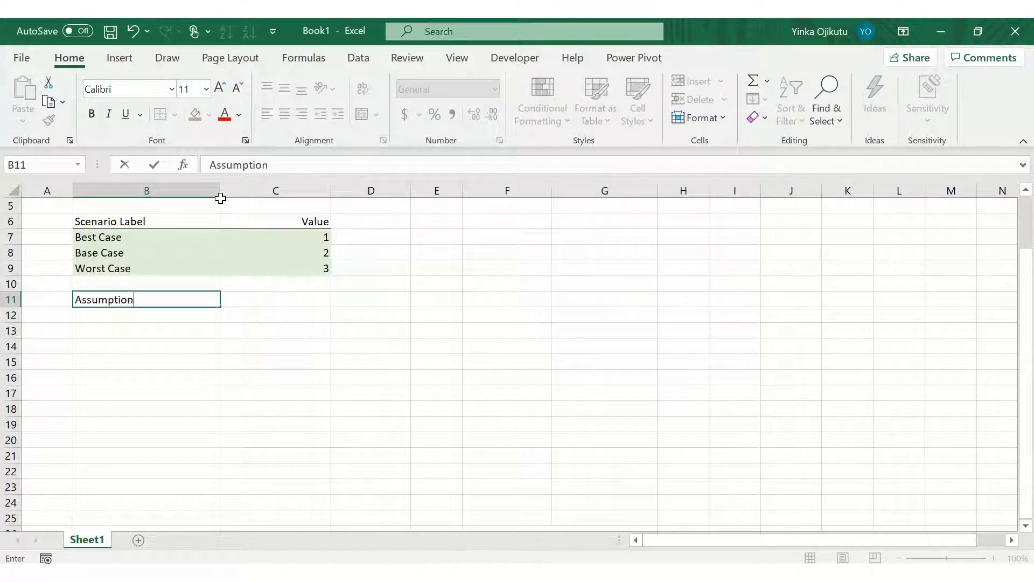
pyautogui.press('Tab')
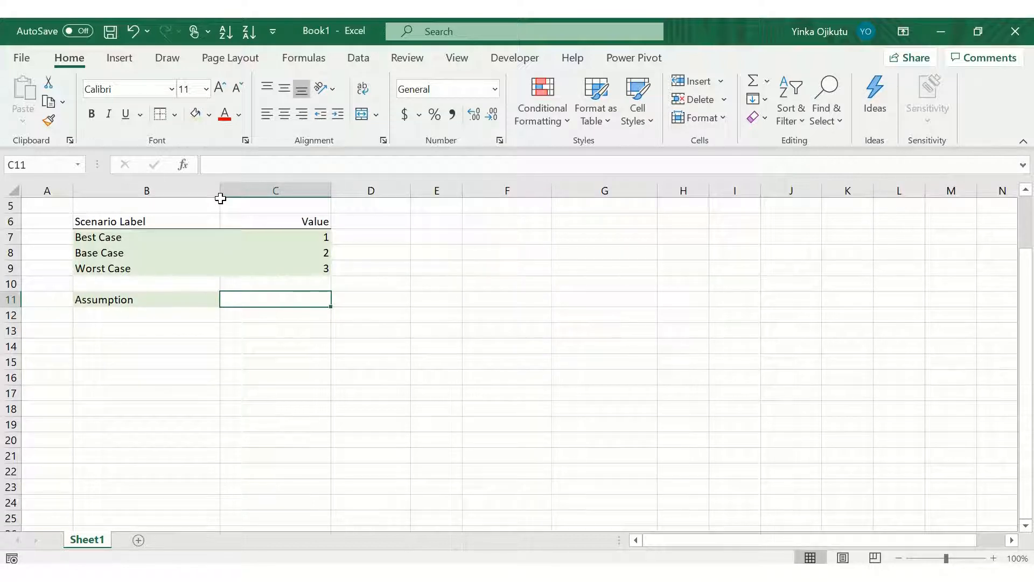
# Step: Enter the label Number of Units sold in cell B12
pyautogui.press('Down')
pyautogui.press('Left')
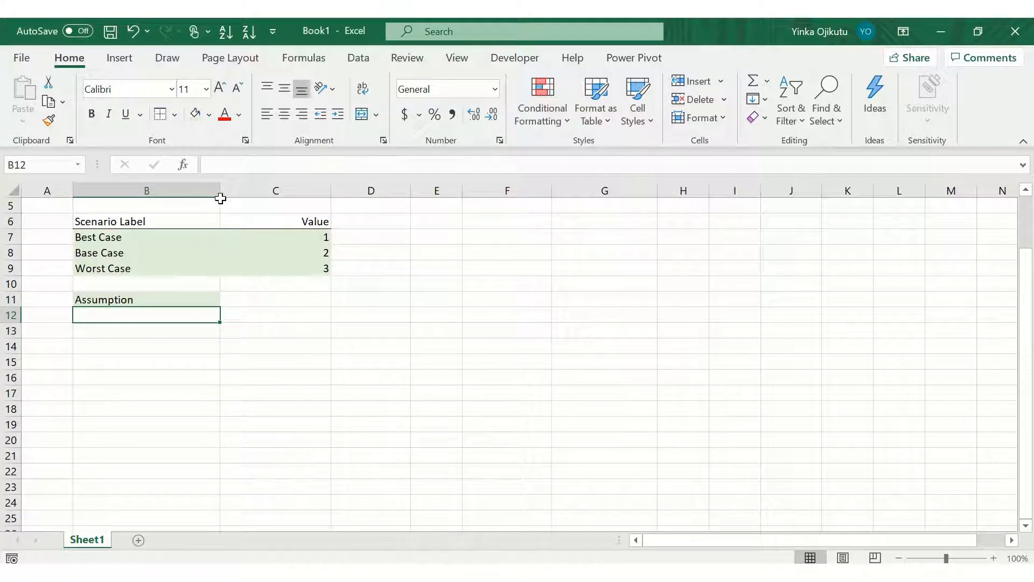
pyautogui.write('Number of U')
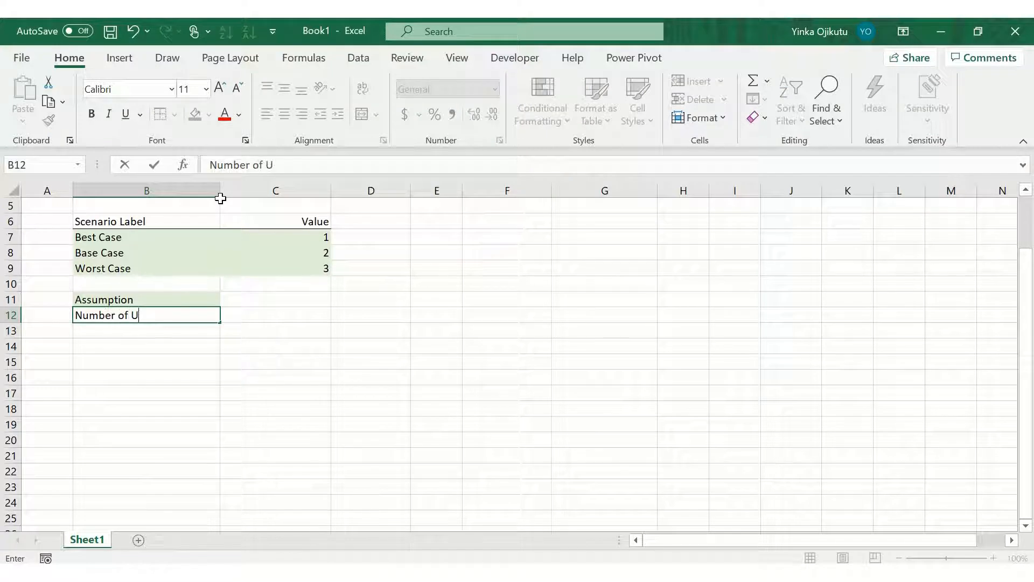
pyautogui.write('nits sold')
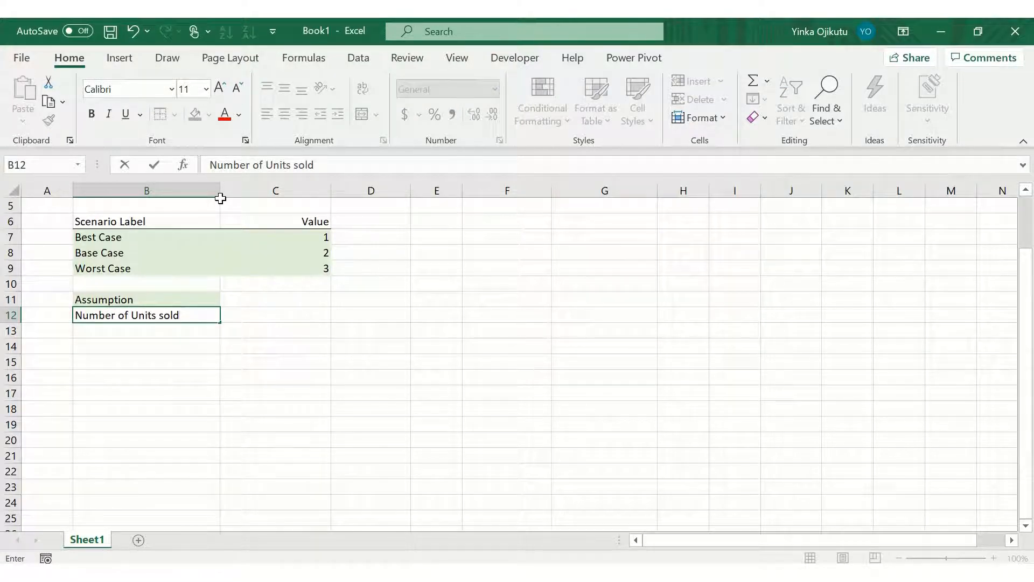
pyautogui.press('Return')
# Step: Make the Number of Units sold label in B12 bold
pyautogui.press('Up')
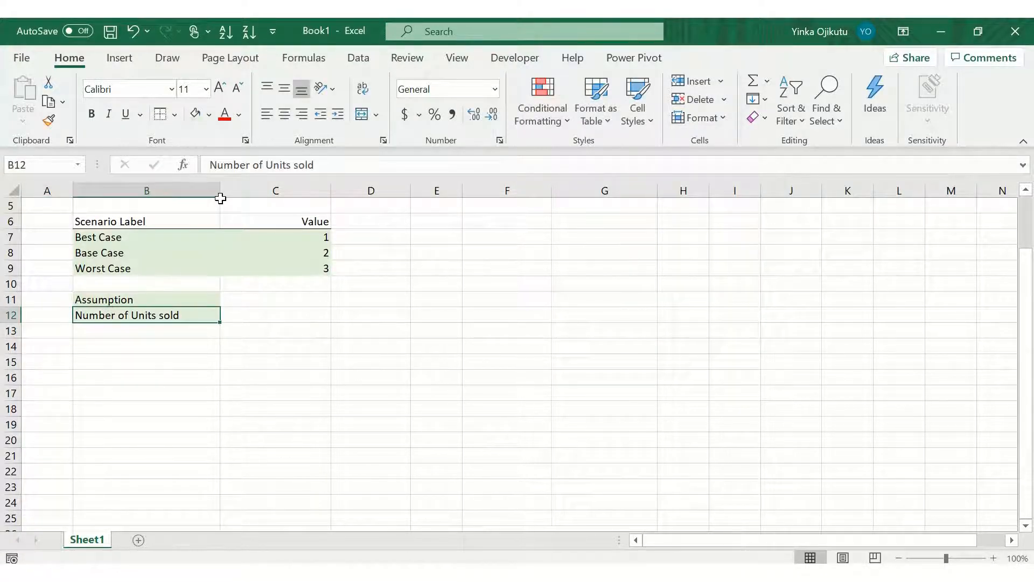
pyautogui.press('Right')
pyautogui.press('Left')
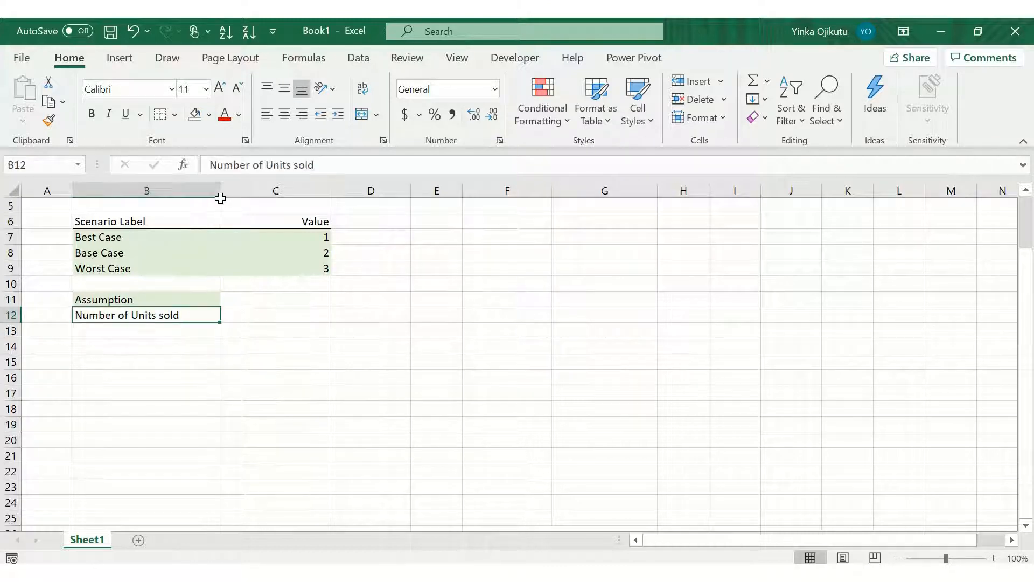
pyautogui.press('Down')
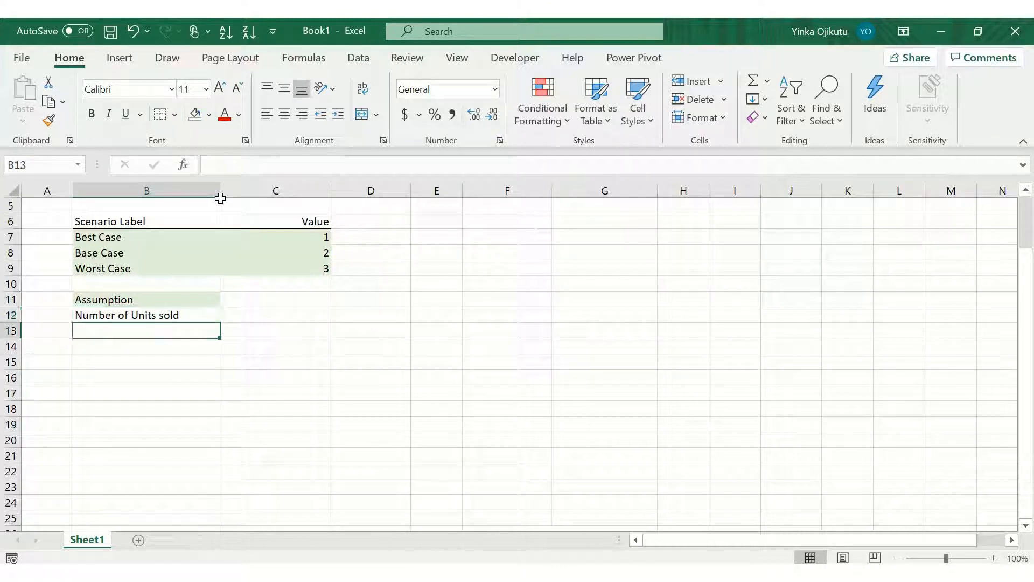
pyautogui.press('Up')
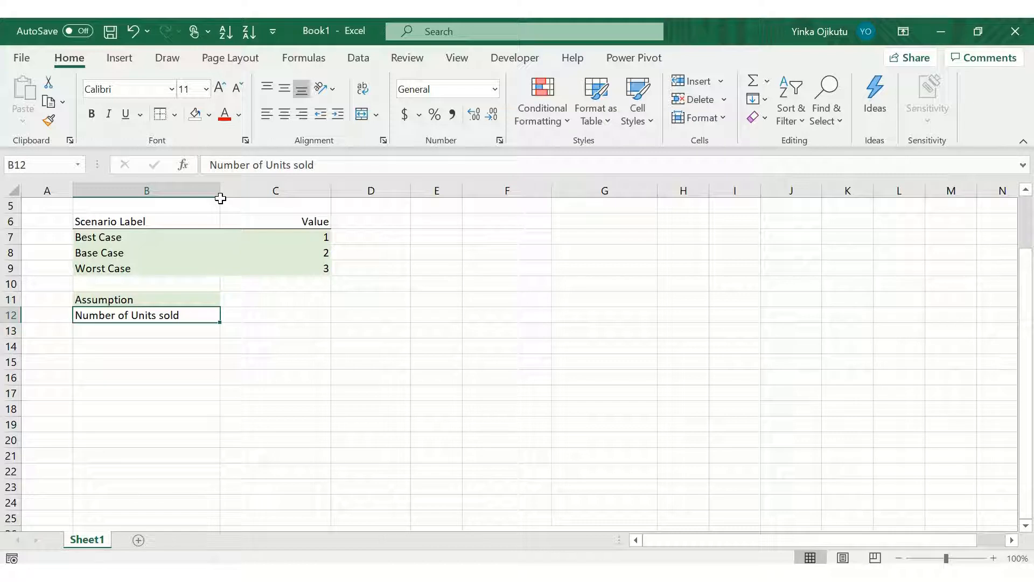
pyautogui.hotkey('ctrl', 'b')
pyautogui.press('Down')
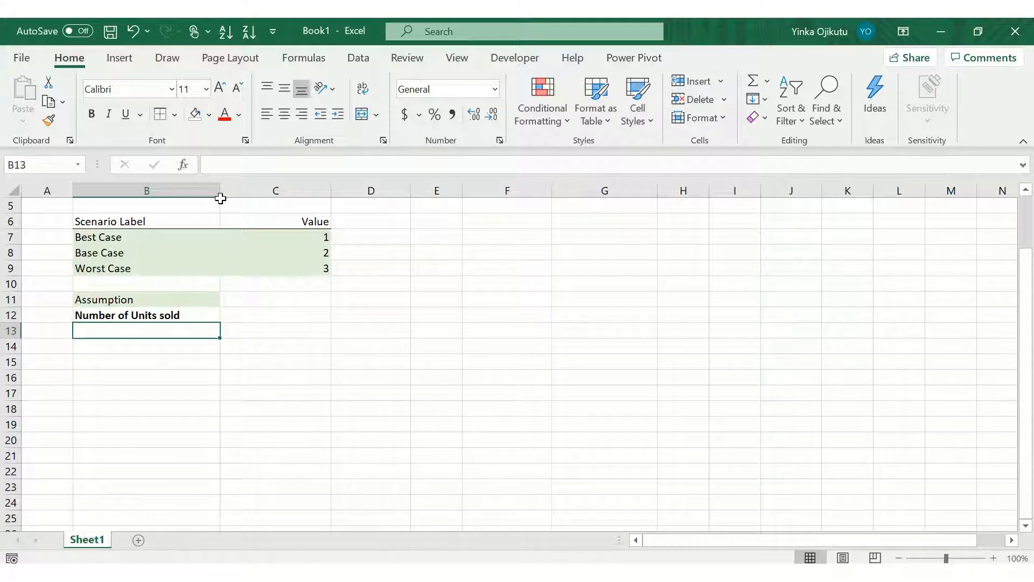
# Step: Enter Best Case, Base Case and Worst Case in cells B13 to B15
pyautogui.write('Best Case')
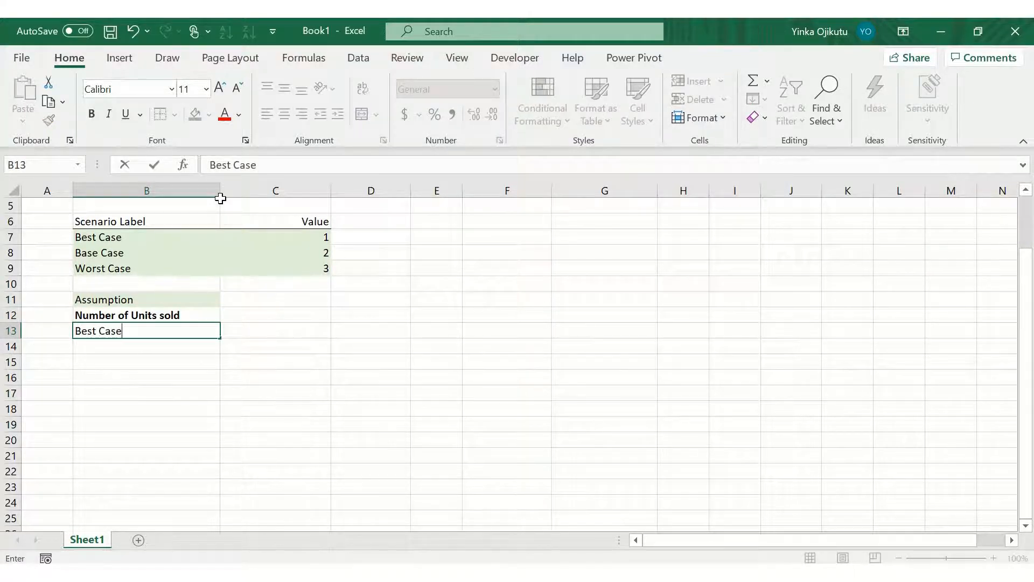
pyautogui.press('Return')
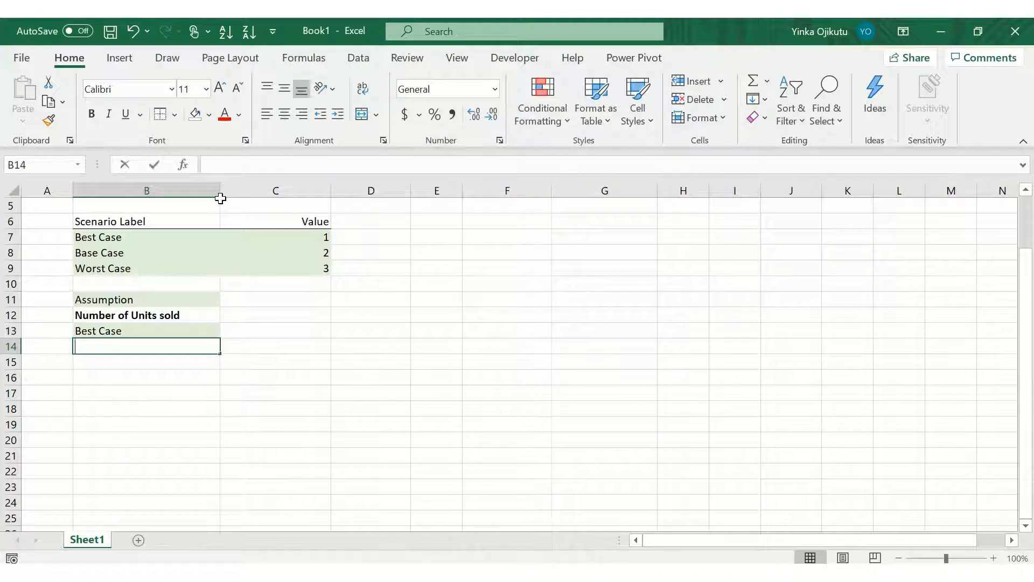
pyautogui.write('Base Case')
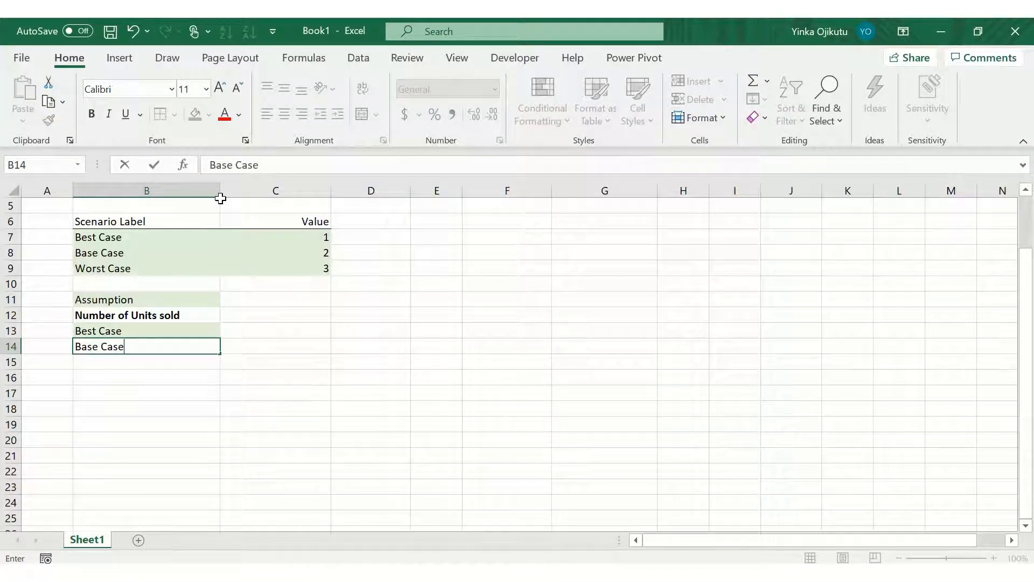
pyautogui.press('Return')
pyautogui.write('W')
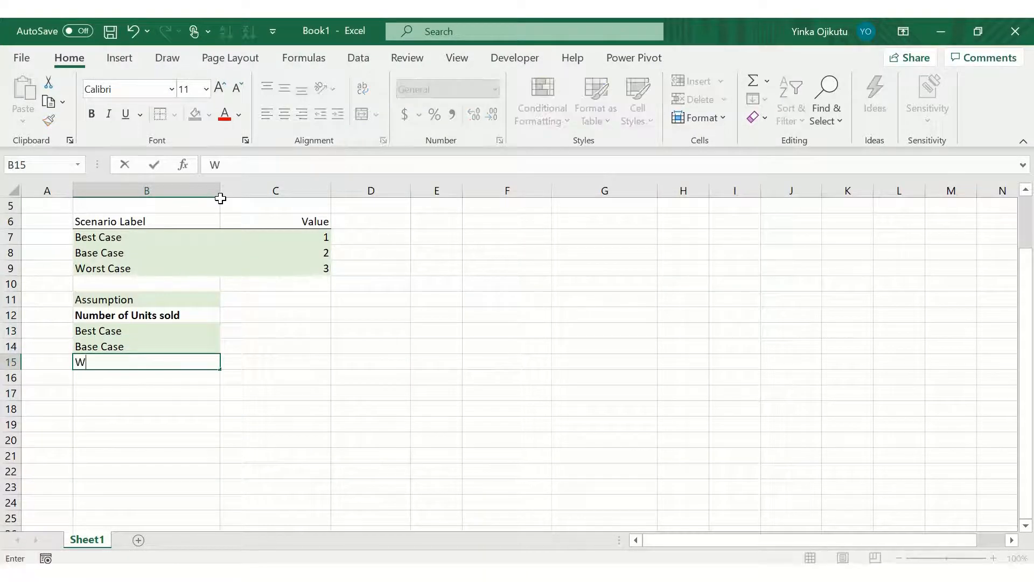
pyautogui.write('orst Case')
pyautogui.press('Return')
# Step: Remove the fill color from the scenario labels in cells B13 to B15
pyautogui.press('Up')
pyautogui.press('Up')
pyautogui.press('Up')
pyautogui.press('Up')
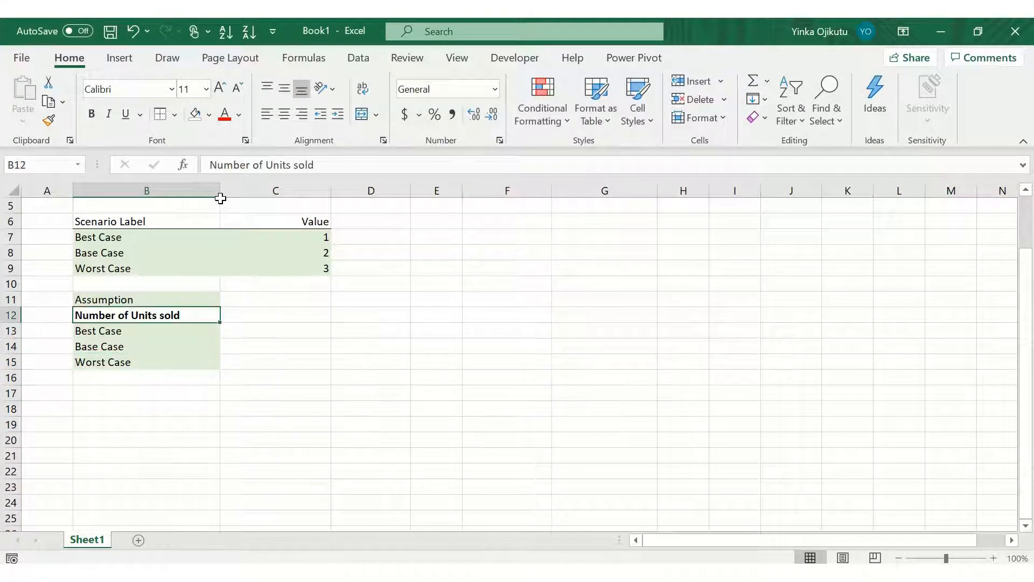
pyautogui.press('Right')
pyautogui.press('Down')
pyautogui.press('Down')
pyautogui.press('Down')
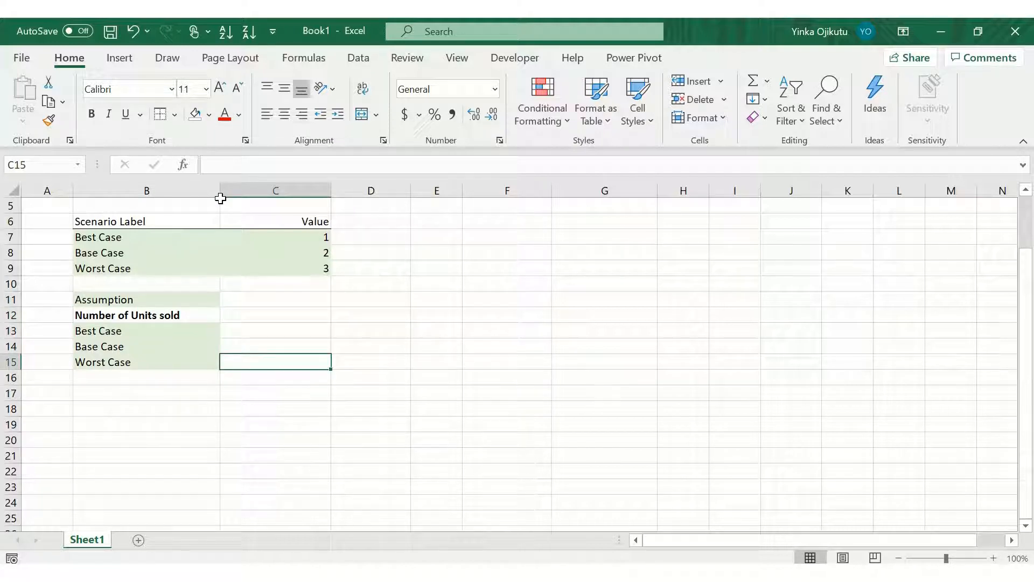
pyautogui.press('Down')
pyautogui.press('Left')
pyautogui.press('Up')
pyautogui.press('Up')
pyautogui.press('Up')
pyautogui.hotkey('shift', 'Down')
pyautogui.hotkey('shift', 'Down')
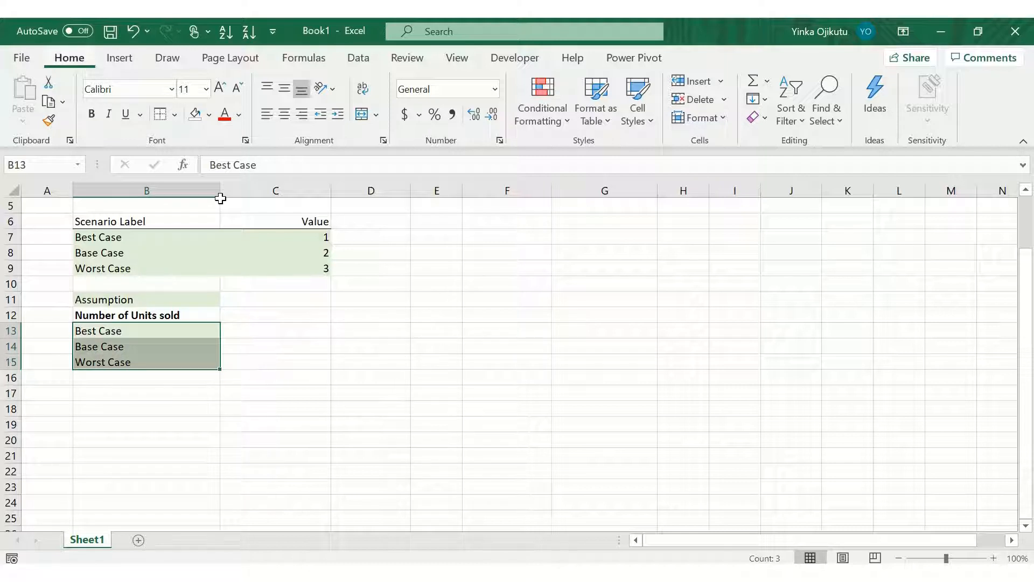
pyautogui.hotkey('alt', 'h')
pyautogui.press('n')
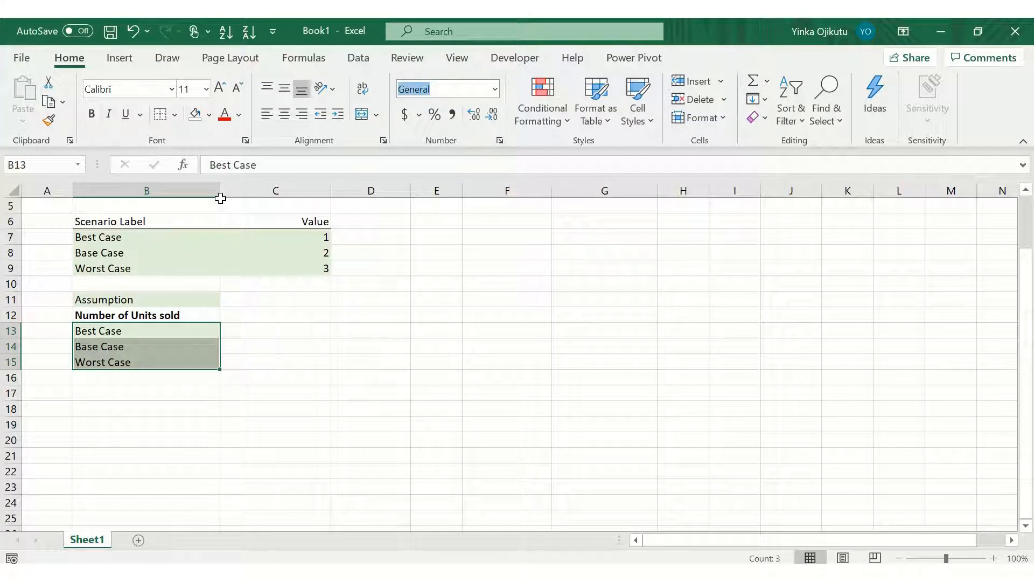
pyautogui.press('Escape')
pyautogui.hotkey('alt', 'h')
pyautogui.press('h')
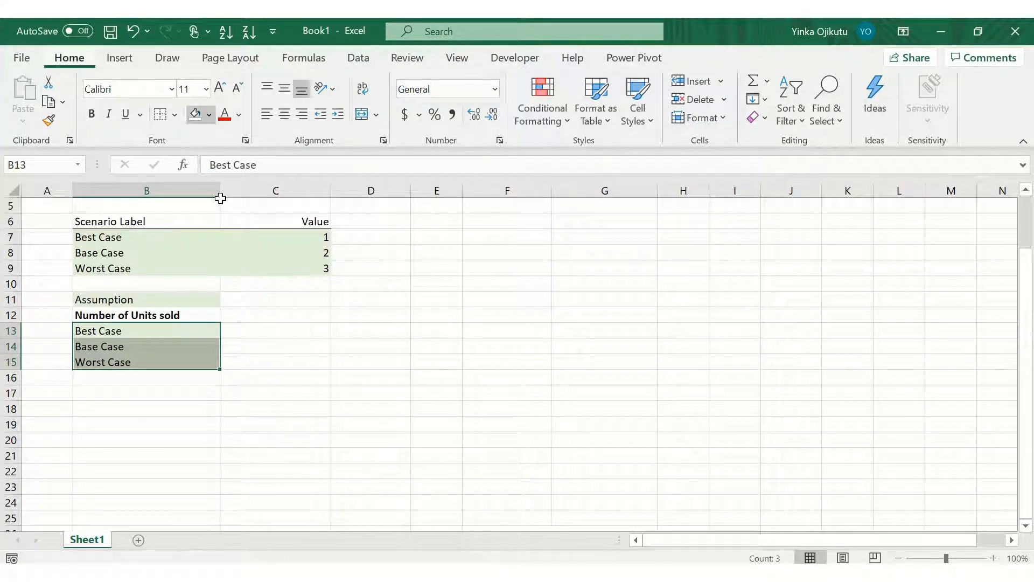
pyautogui.press('n')
# Step: Enter the label Active Case in cell B16
pyautogui.press('Down')
pyautogui.press('Down')
pyautogui.press('Down')
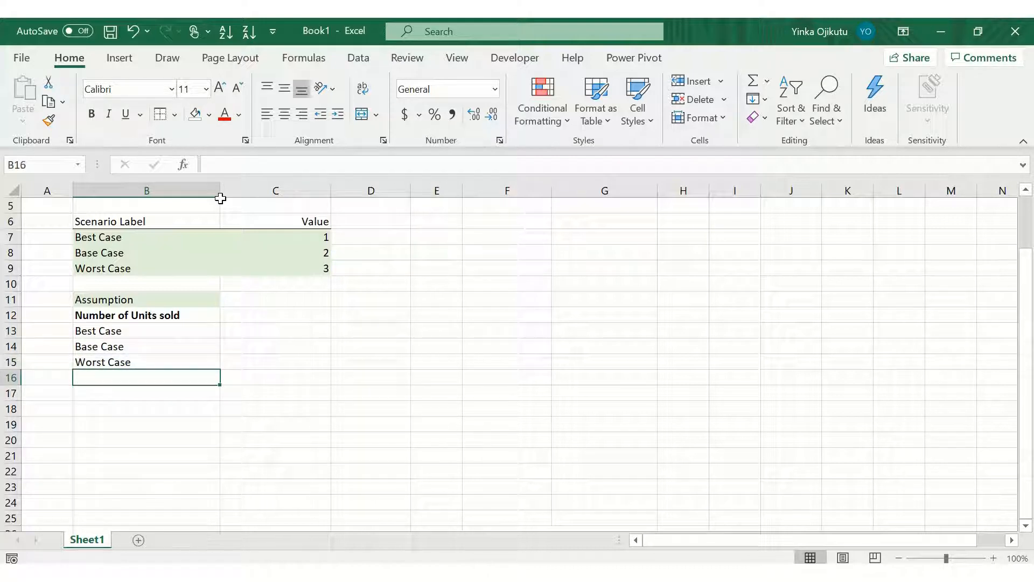
pyautogui.write('Acti')
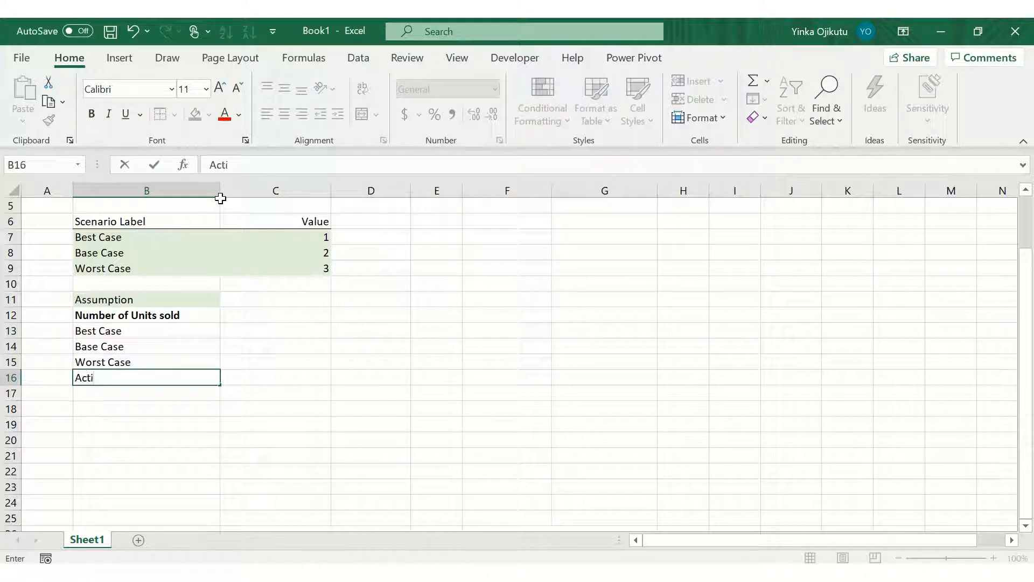
pyautogui.write('ve Case')
pyautogui.press('Up')
pyautogui.press('Down')
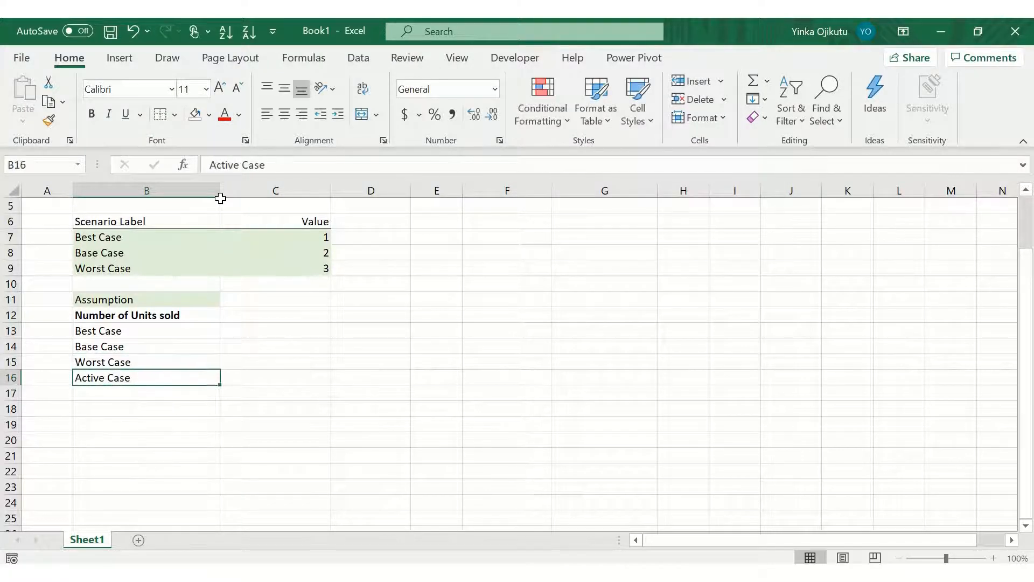
# Step: Fill cell C16 with a light blue theme color
pyautogui.press('Right')
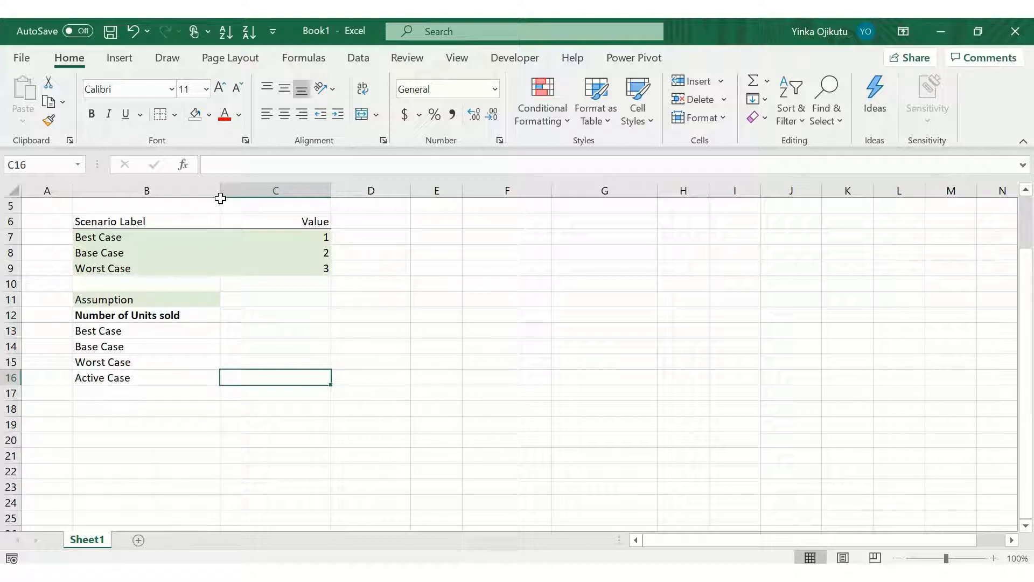
pyautogui.press('Up')
pyautogui.press('Down')
pyautogui.press('Left')
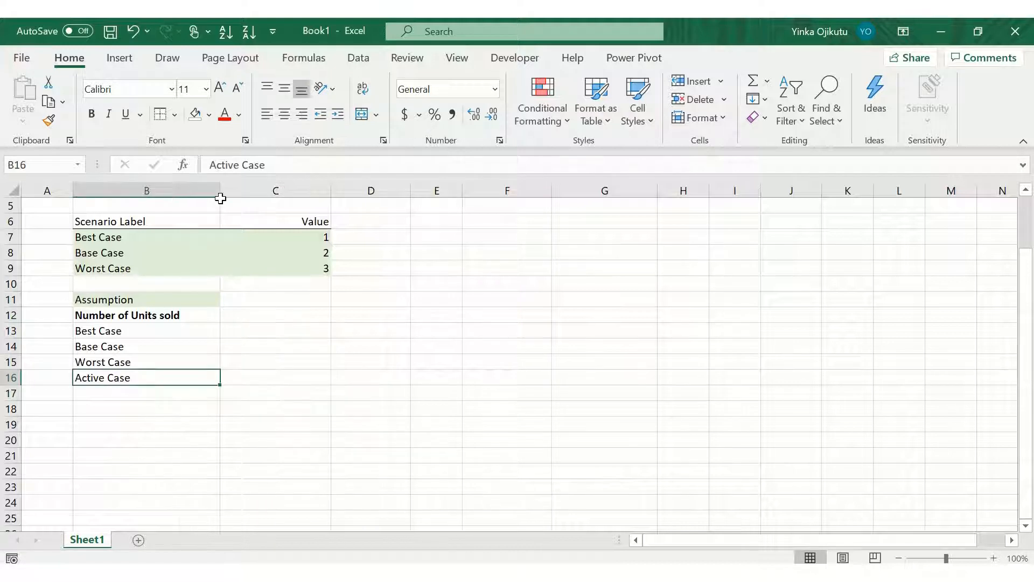
pyautogui.press('Right')
pyautogui.press('Left')
pyautogui.press('Right')
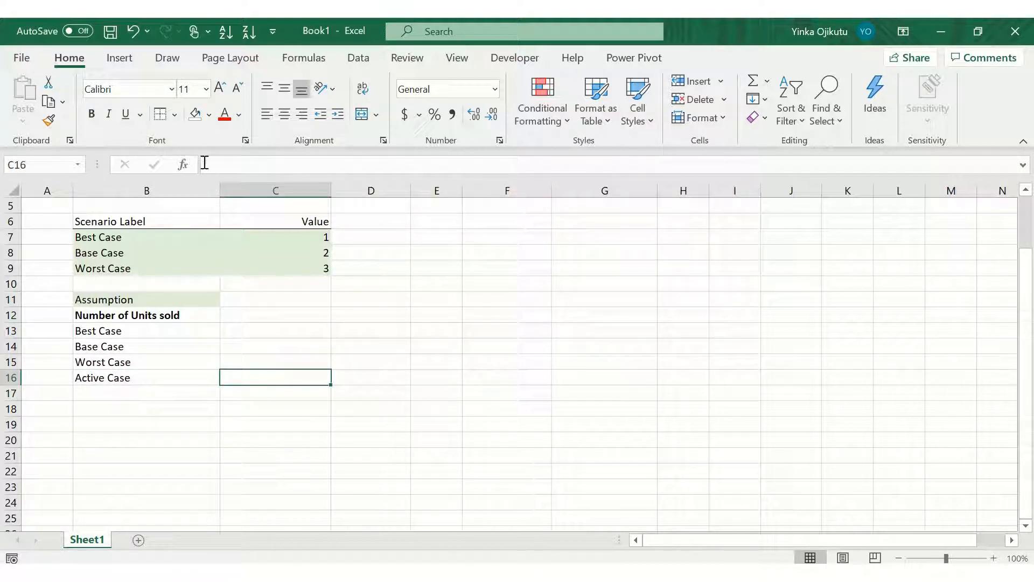
pyautogui.click(209, 121)
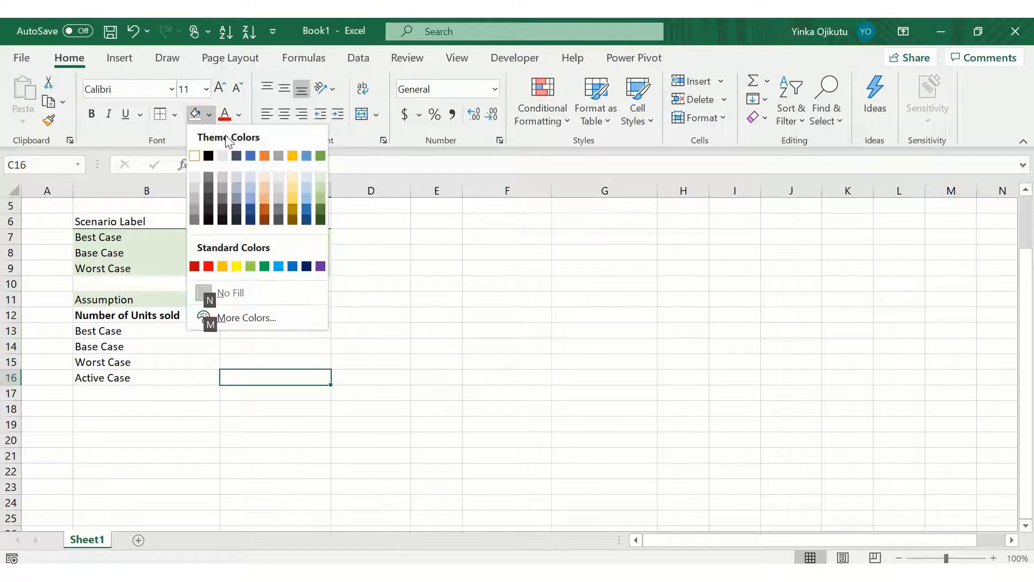
pyautogui.click(305, 175)
# Step: Add List data validation to cell C11 with the source range =$C$7:$C$9
pyautogui.press('Up')
pyautogui.press('Up')
pyautogui.press('Up')
pyautogui.press('Up')
pyautogui.press('Up')
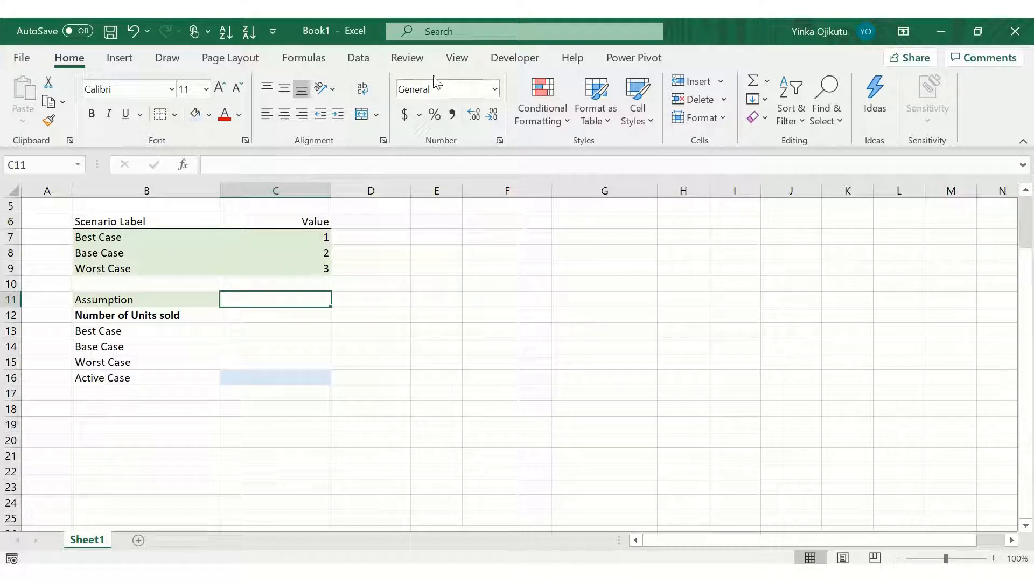
pyautogui.click(357, 63)
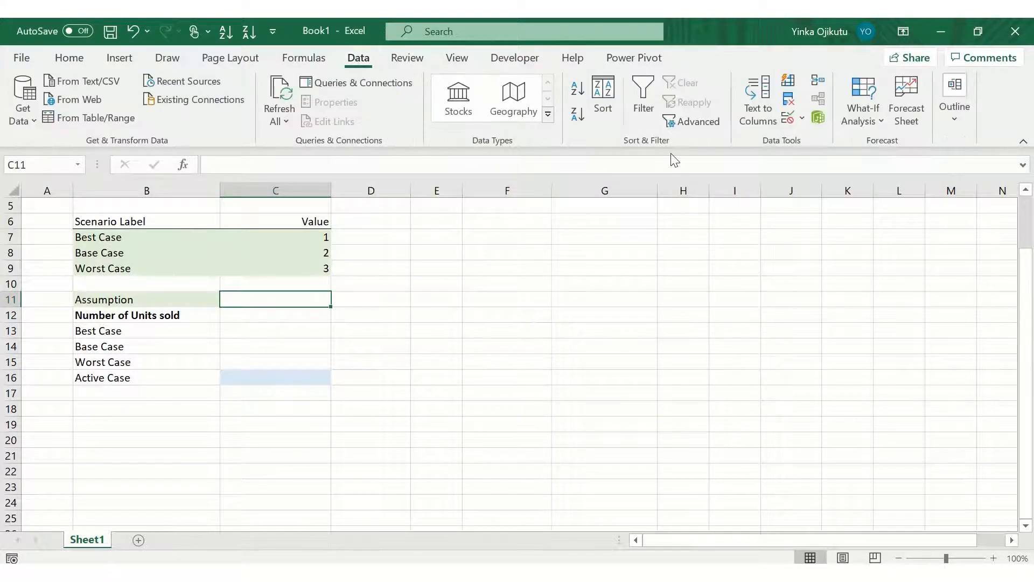
pyautogui.click(788, 117)
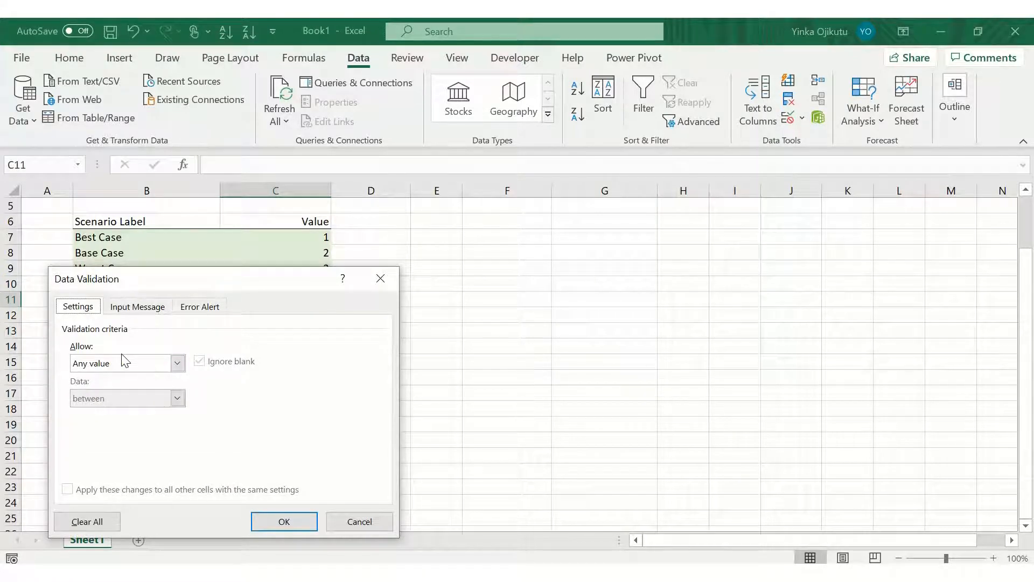
pyautogui.click(178, 366)
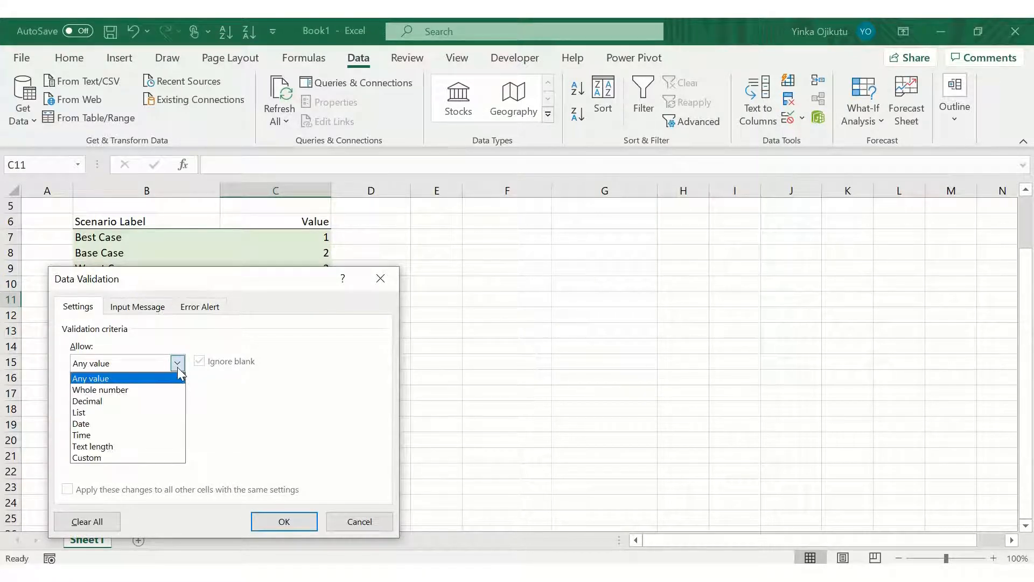
pyautogui.click(145, 411)
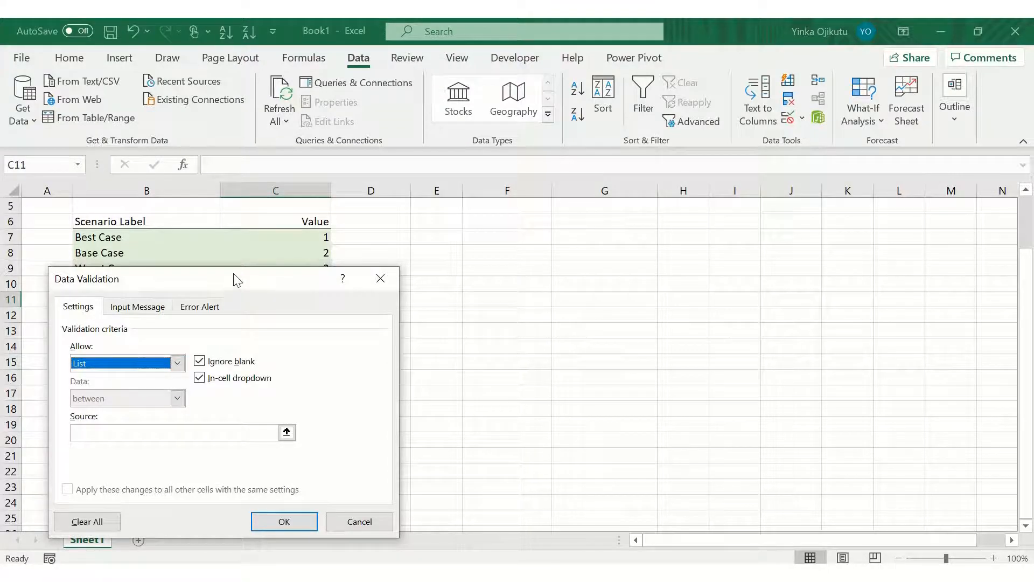
pyautogui.moveTo(236, 279); pyautogui.dragTo(715, 226)
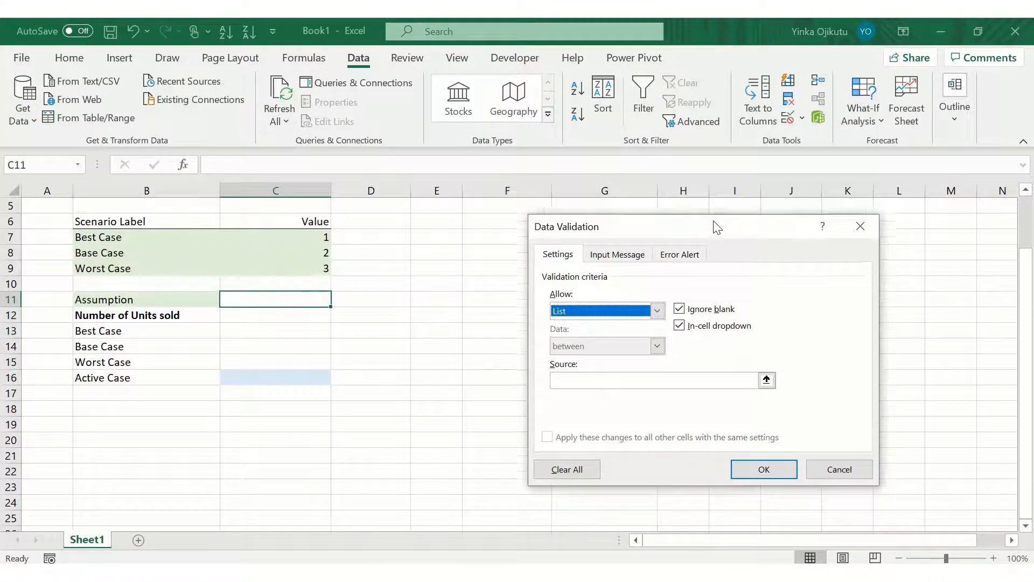
pyautogui.click(644, 380)
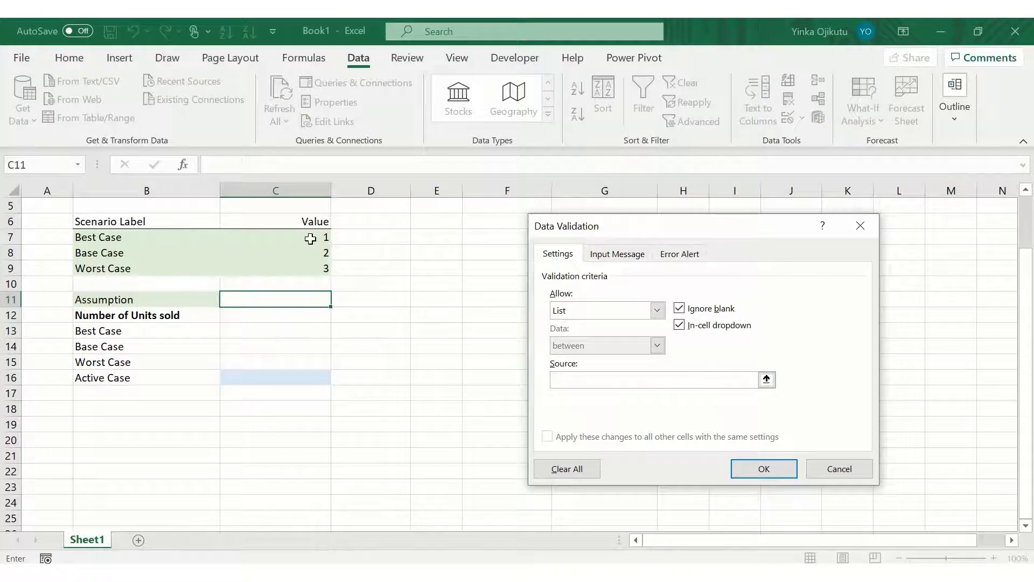
pyautogui.moveTo(311, 239); pyautogui.dragTo(313, 262)
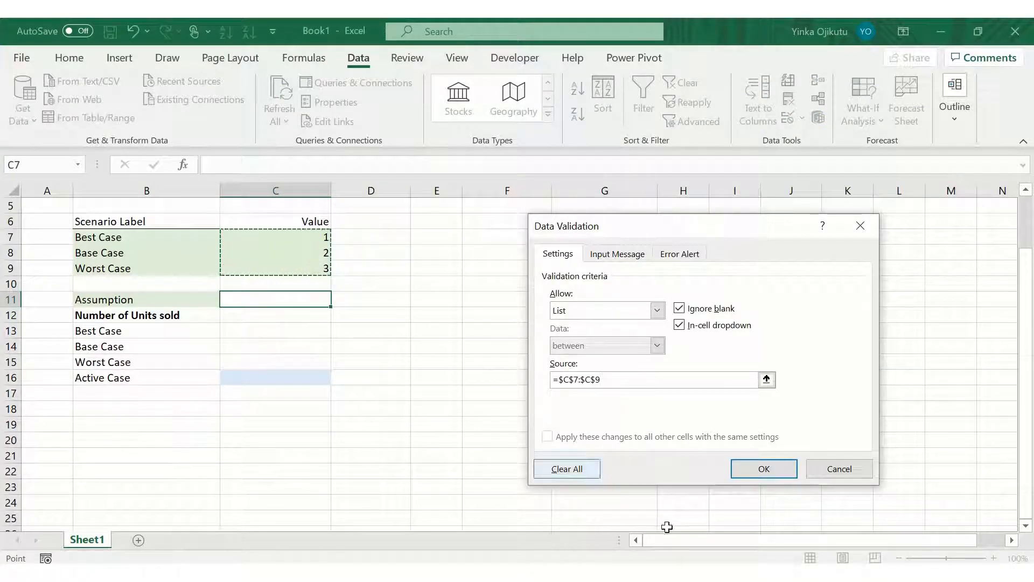
pyautogui.click(764, 468)
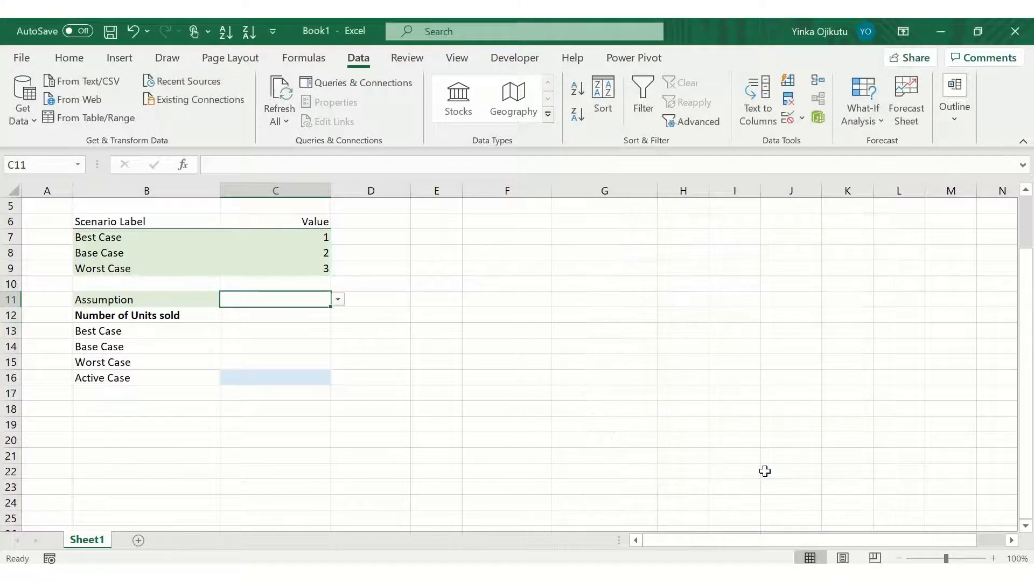
# Step: Pick 1, then 2, then 3 from the dropdown list in cell C11
pyautogui.click(484, 377)
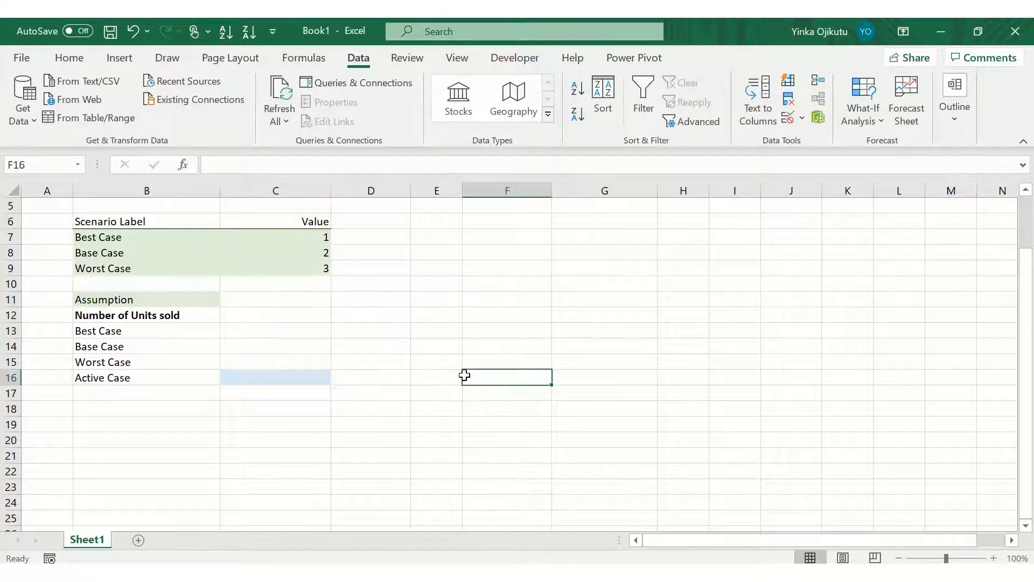
pyautogui.click(285, 301)
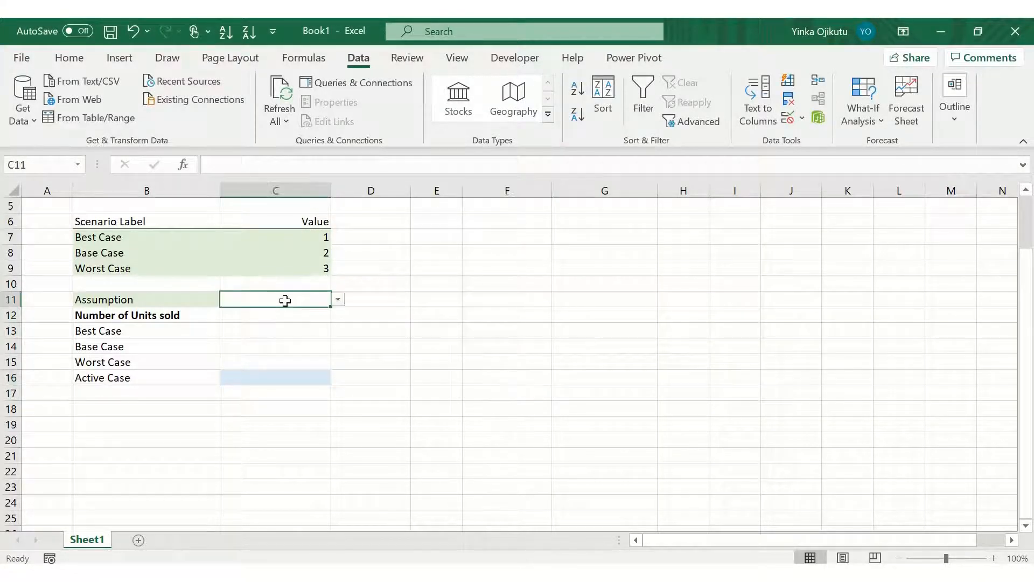
pyautogui.click(337, 300)
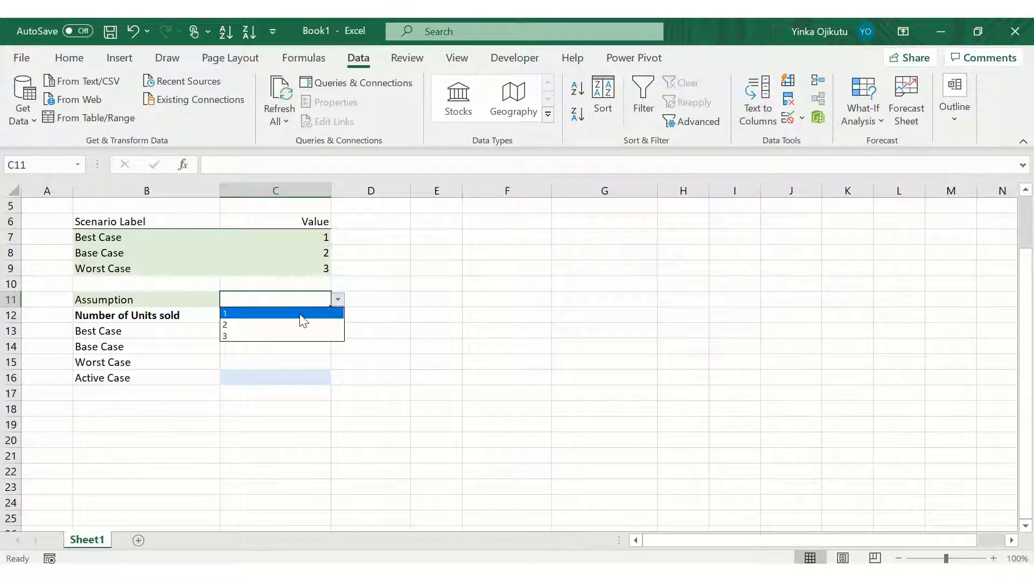
pyautogui.click(302, 315)
pyautogui.click(337, 300)
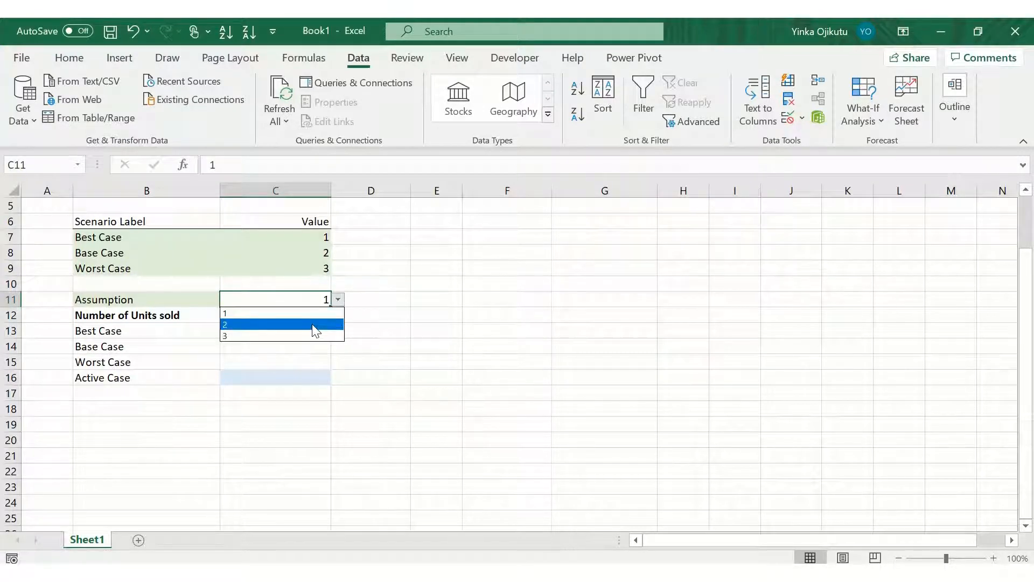
pyautogui.click(315, 324)
pyautogui.click(338, 300)
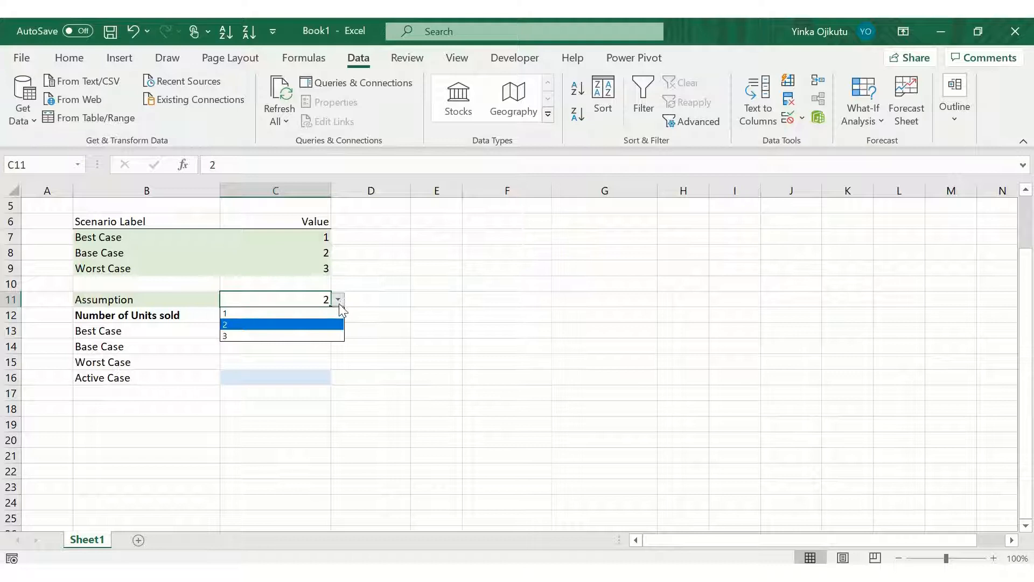
pyautogui.click(313, 335)
pyautogui.click(384, 333)
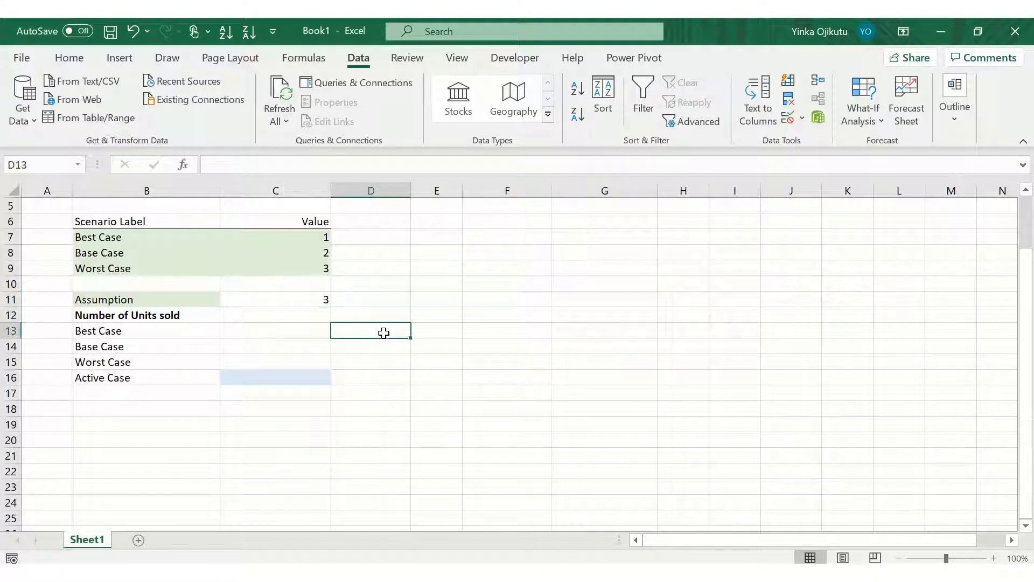
# Step: Fill cell C11 with the same light blue theme color
pyautogui.press('Up')
pyautogui.press('Left')
pyautogui.press('Up')
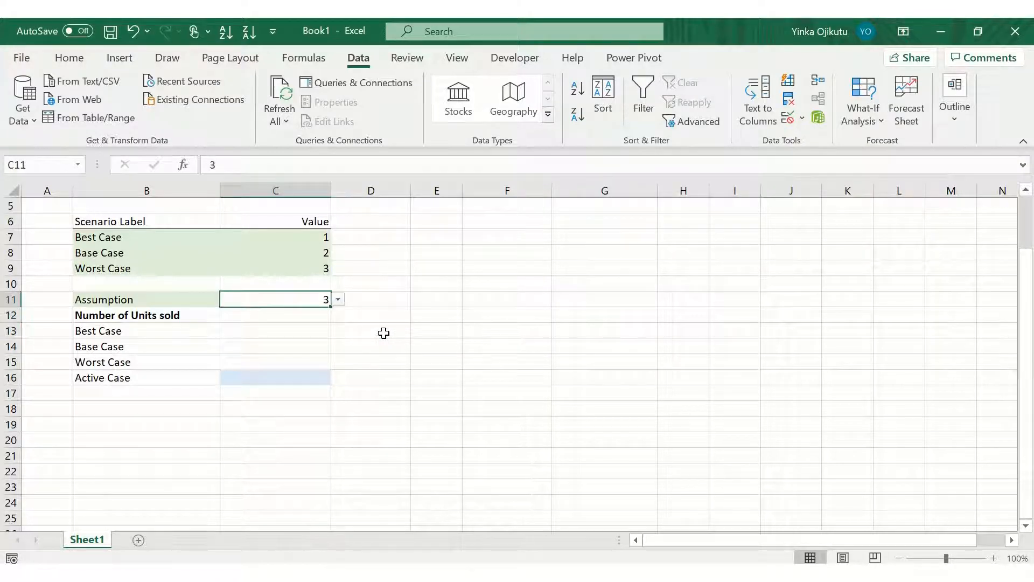
pyautogui.click(74, 60)
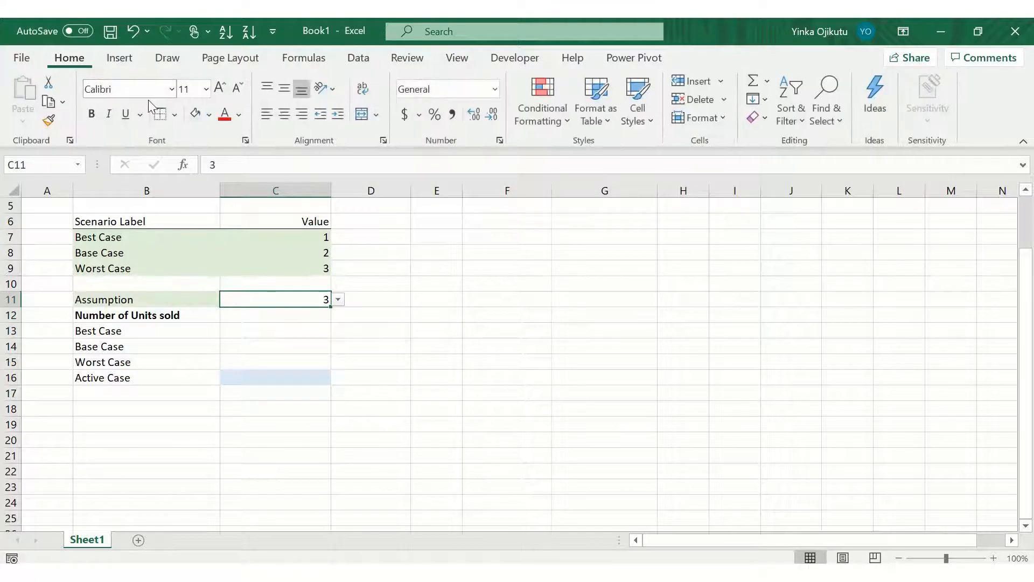
pyautogui.click(209, 115)
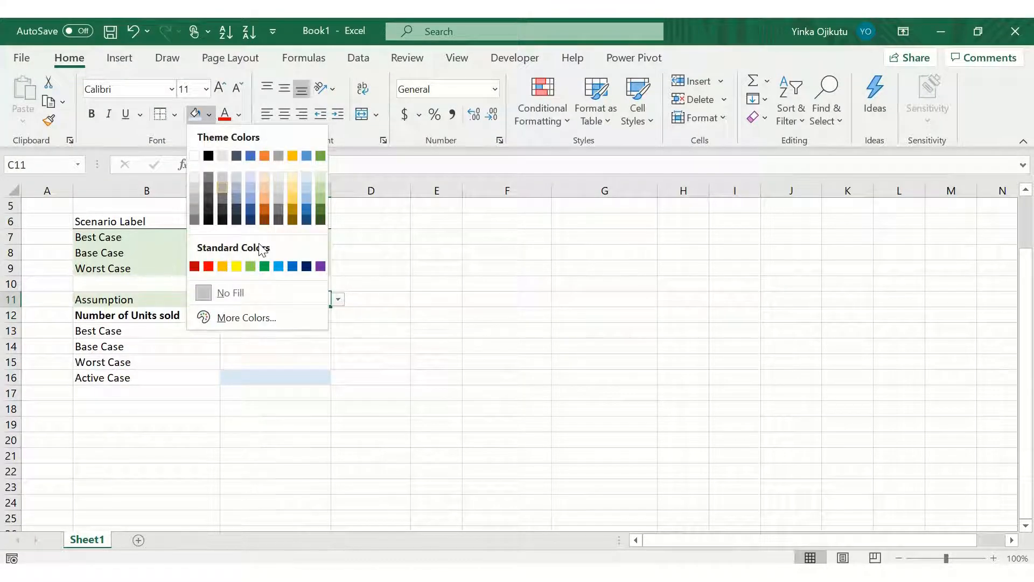
pyautogui.click(303, 179)
pyautogui.press('Return')
pyautogui.press('Return')
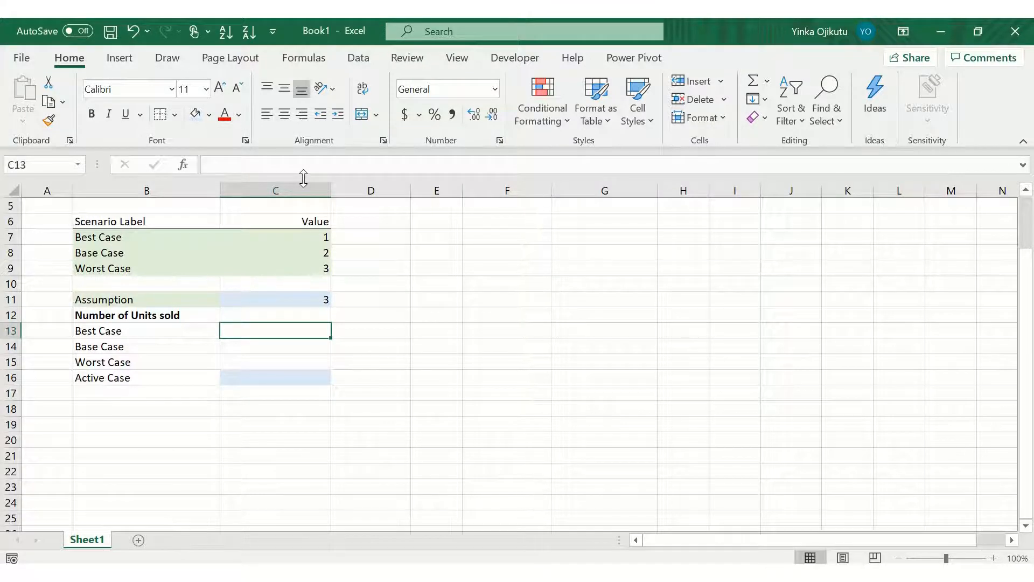
# Step: Enter the Number of Units sold values 500, 450 and 300 for Best, Base and Worst Case in C13:C15
pyautogui.press('Up')
pyautogui.press('Down')
pyautogui.write('500')
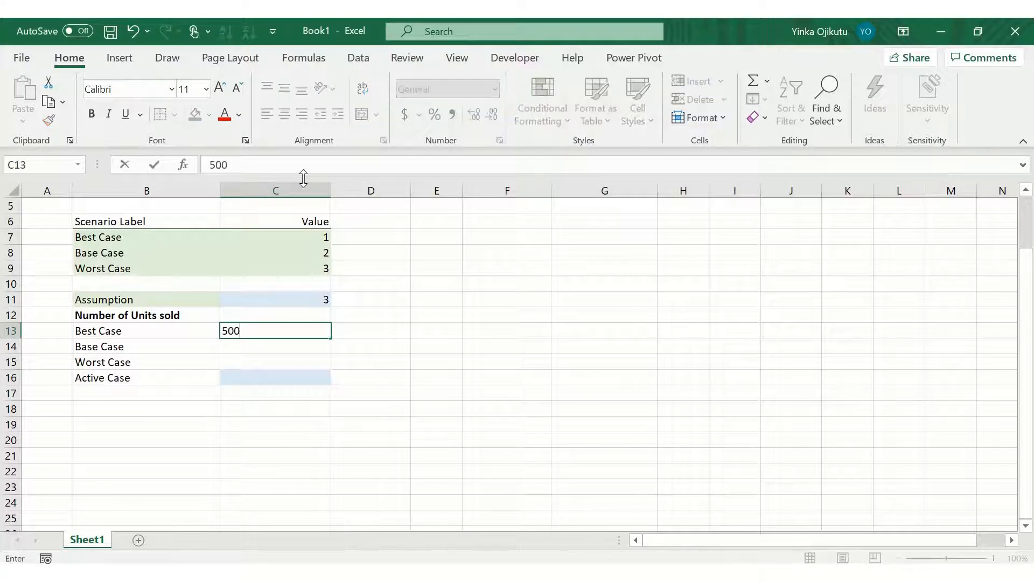
pyautogui.press('Return')
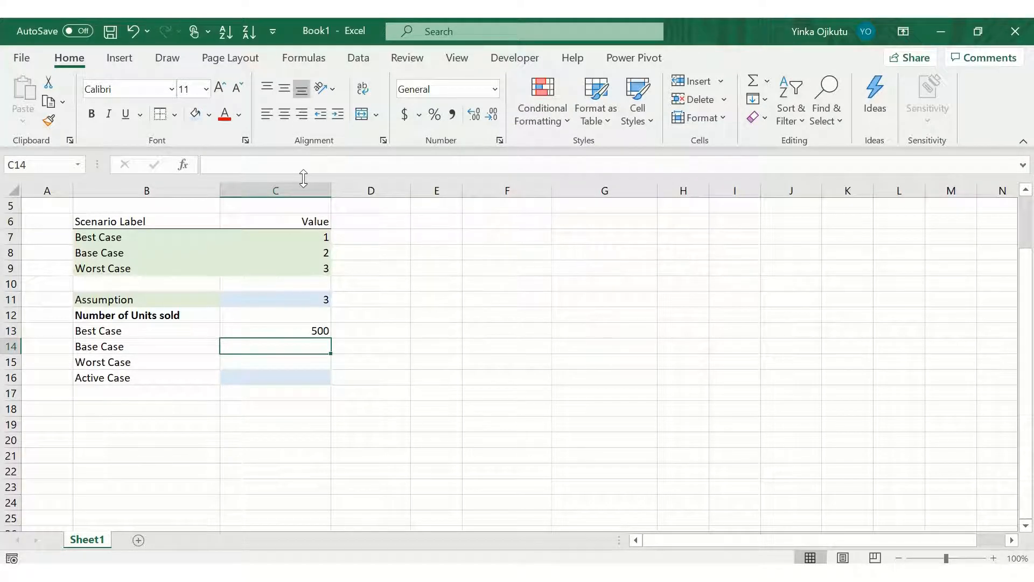
pyautogui.write('450')
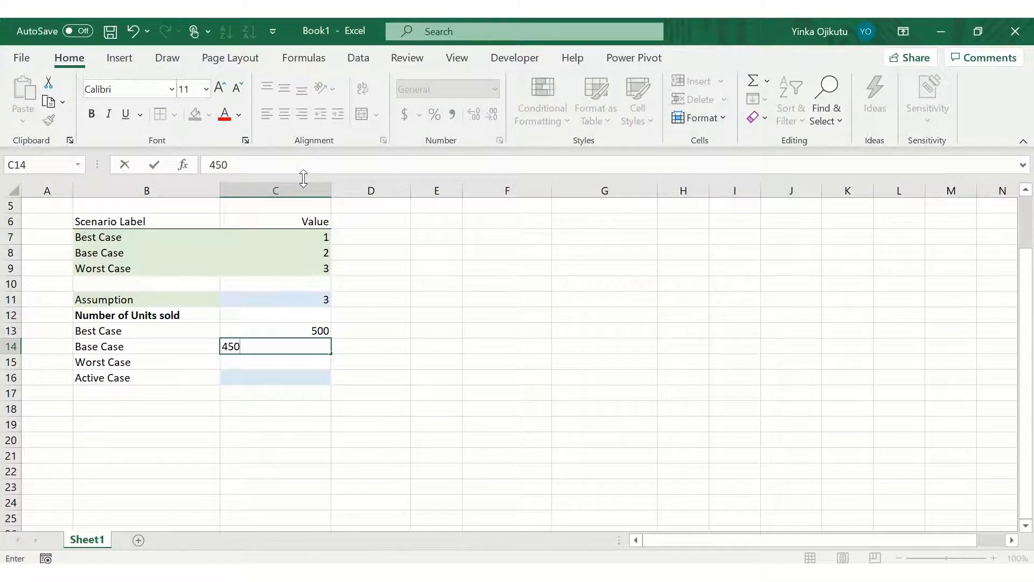
pyautogui.press('Return')
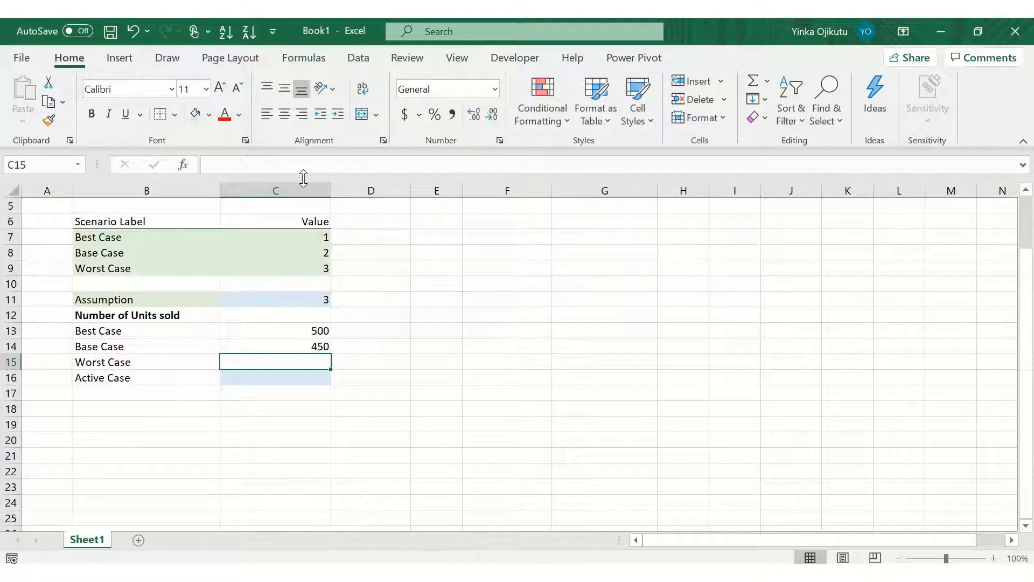
pyautogui.write('300')
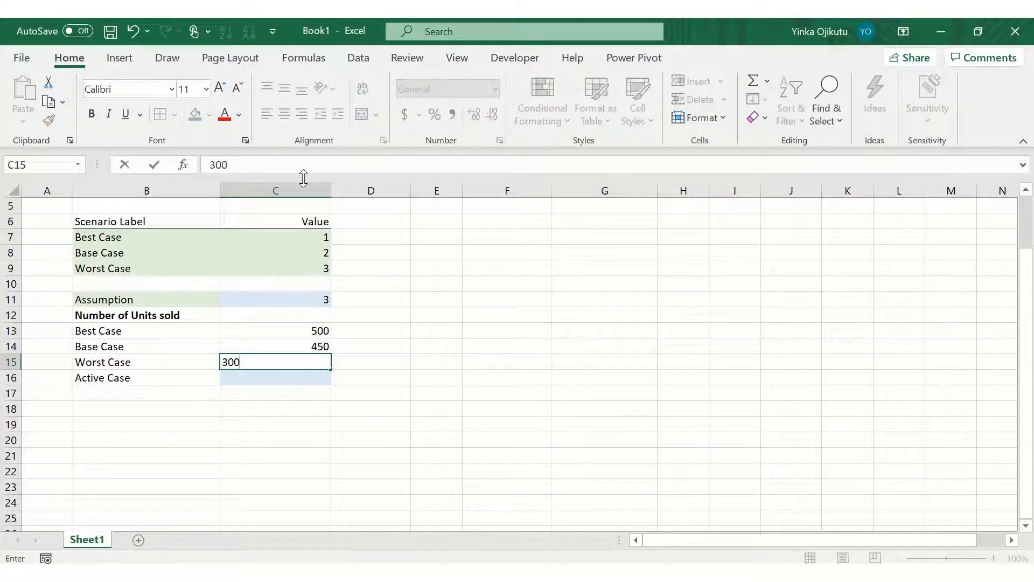
pyautogui.press('Return')
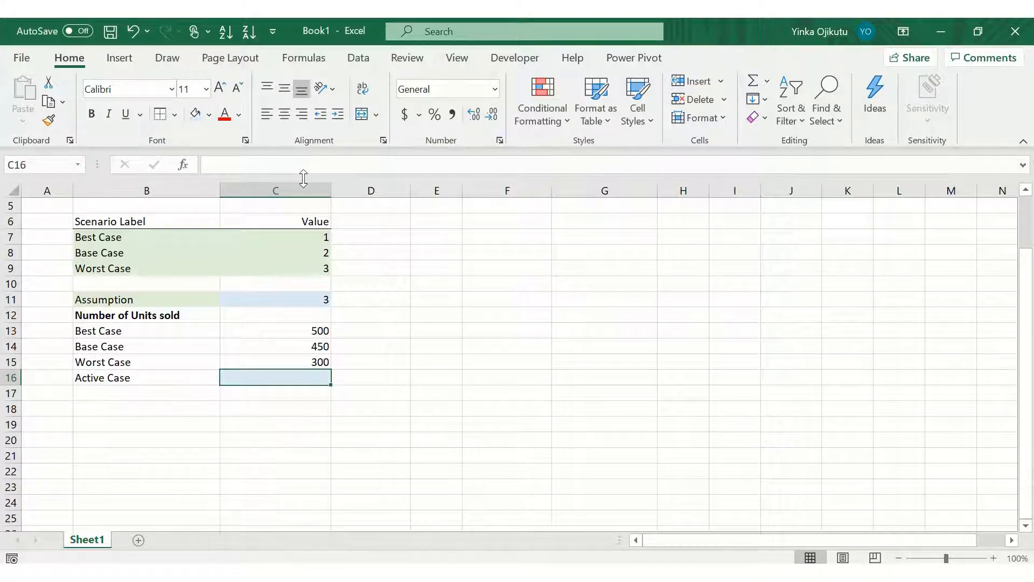
pyautogui.press('Down')
pyautogui.press('Down')
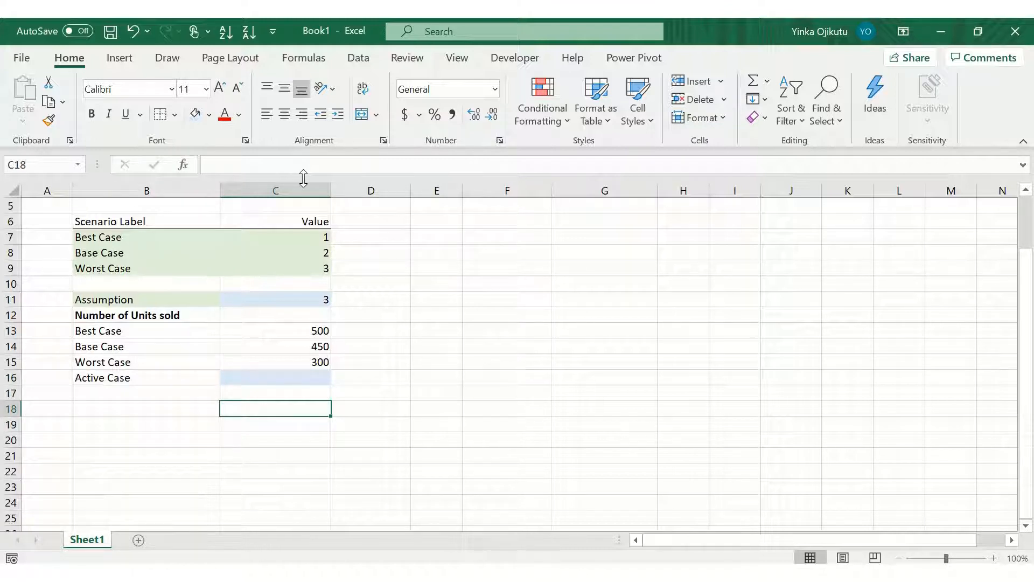
pyautogui.press('Up')
pyautogui.press('Up')
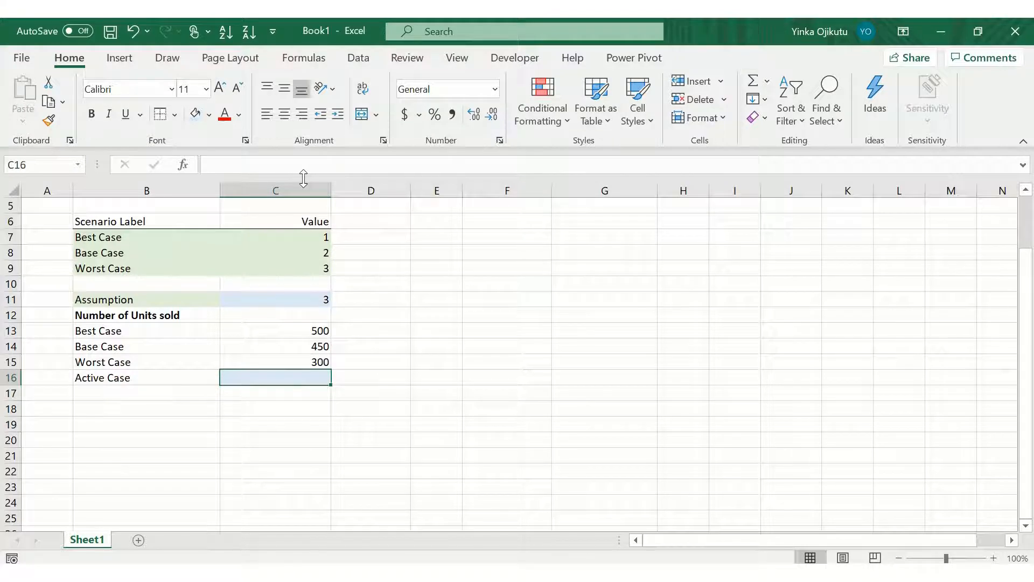
pyautogui.write('=ch')
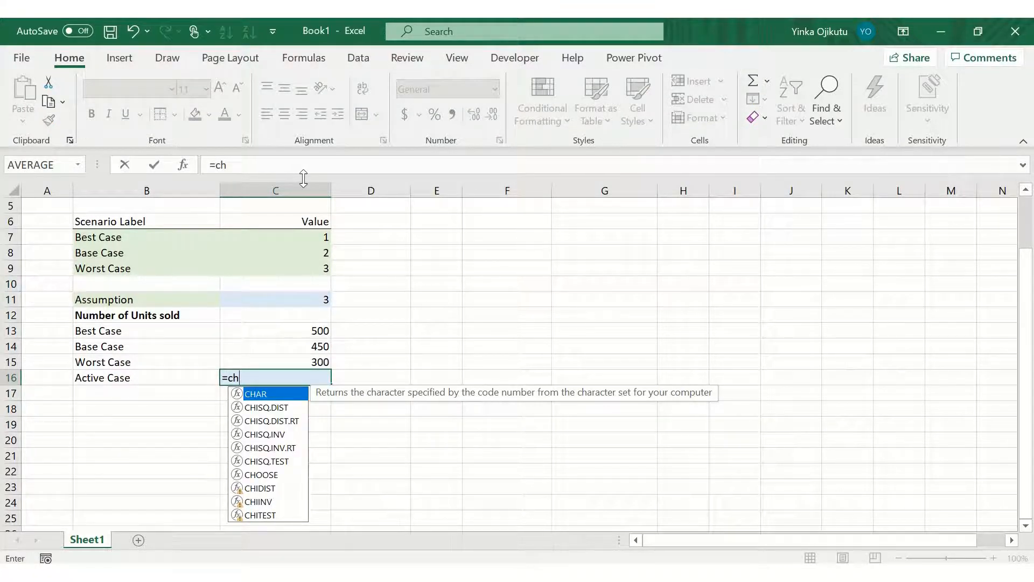
pyautogui.write('o')
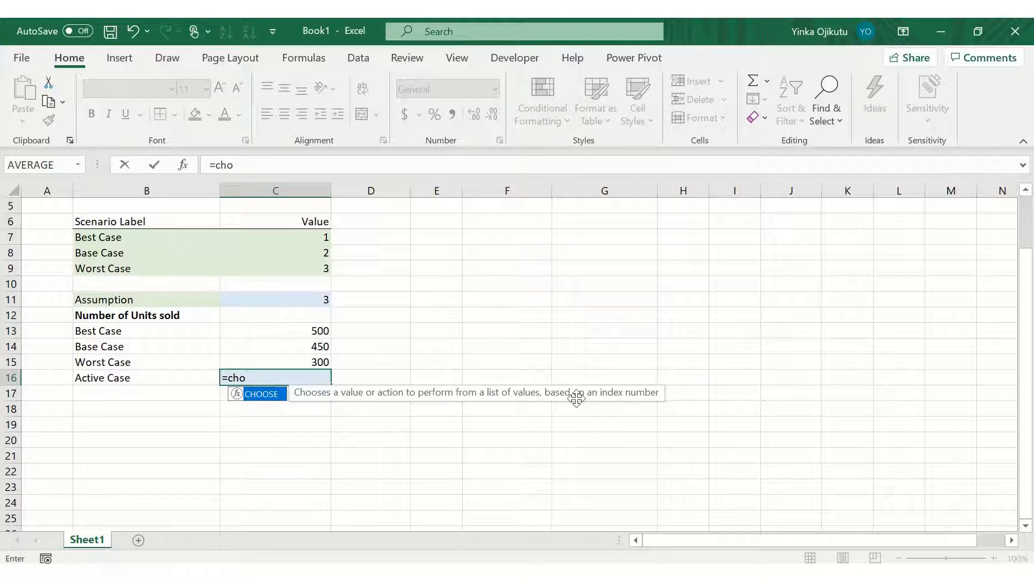
pyautogui.press('Escape')
pyautogui.press('Escape')
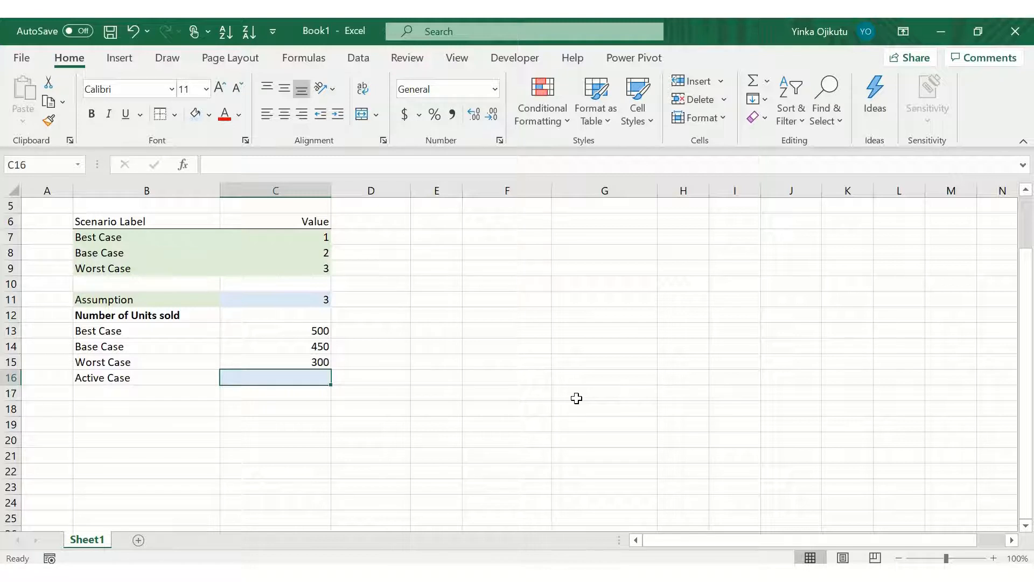
pyautogui.write('=')
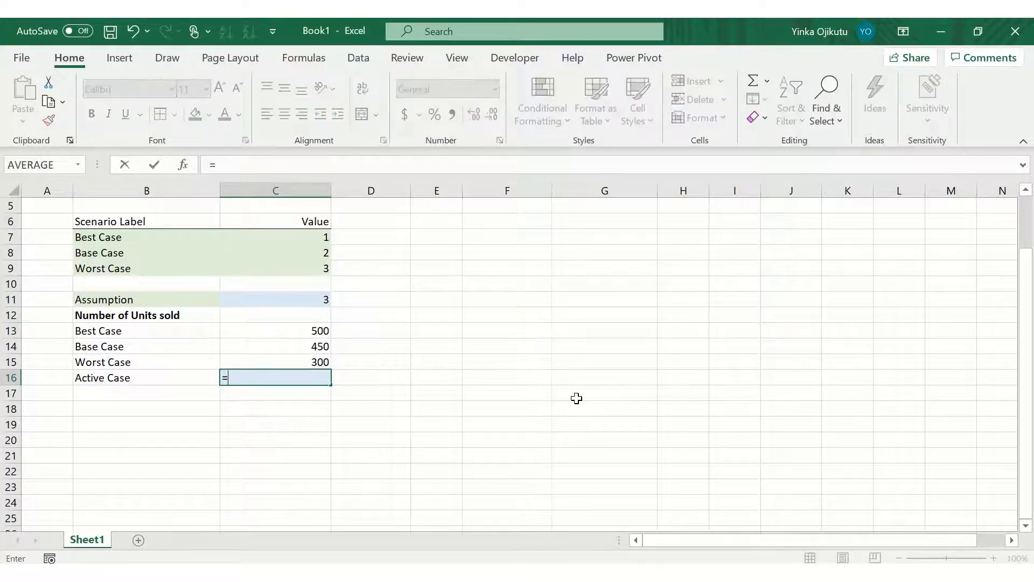
pyautogui.write('cho')
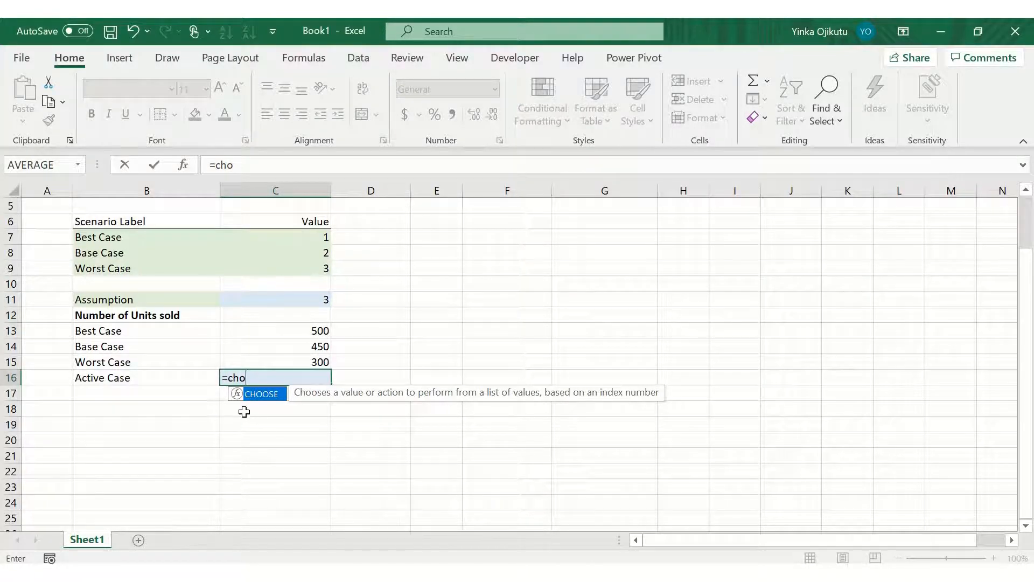
pyautogui.doubleClick(264, 394)
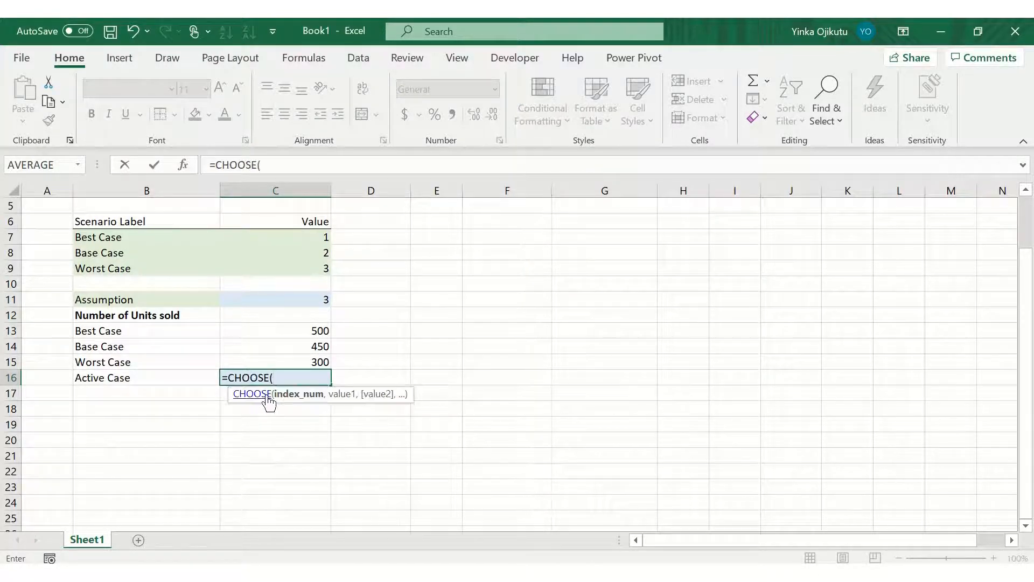
pyautogui.press('Escape')
# Step: Insert a CHOOSE formula in cell C16 with index C11 and values C13, C14 and C15
pyautogui.write('=cho')
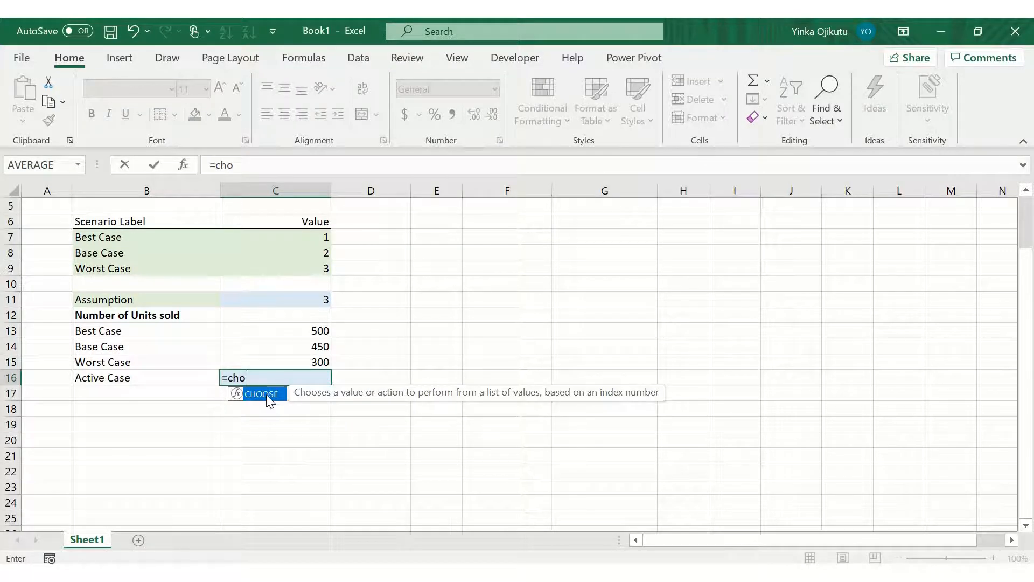
pyautogui.doubleClick(267, 398)
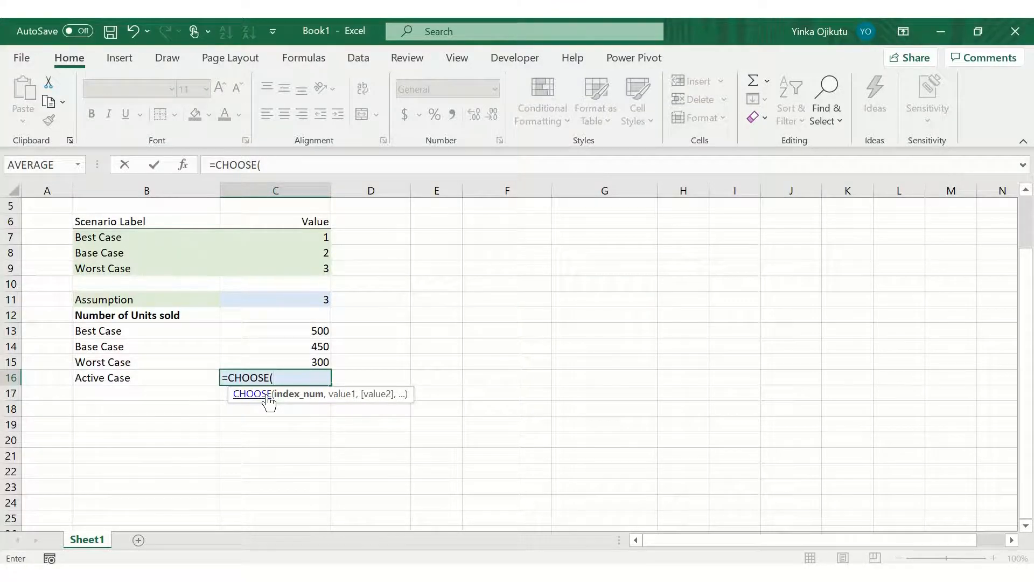
pyautogui.hotkey('ctrl', 'a')
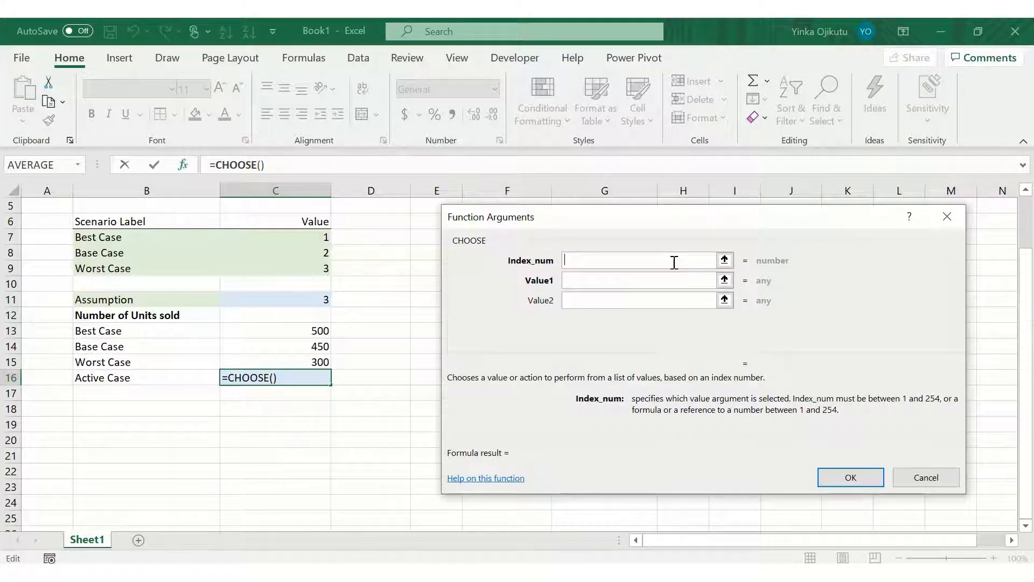
pyautogui.click(314, 300)
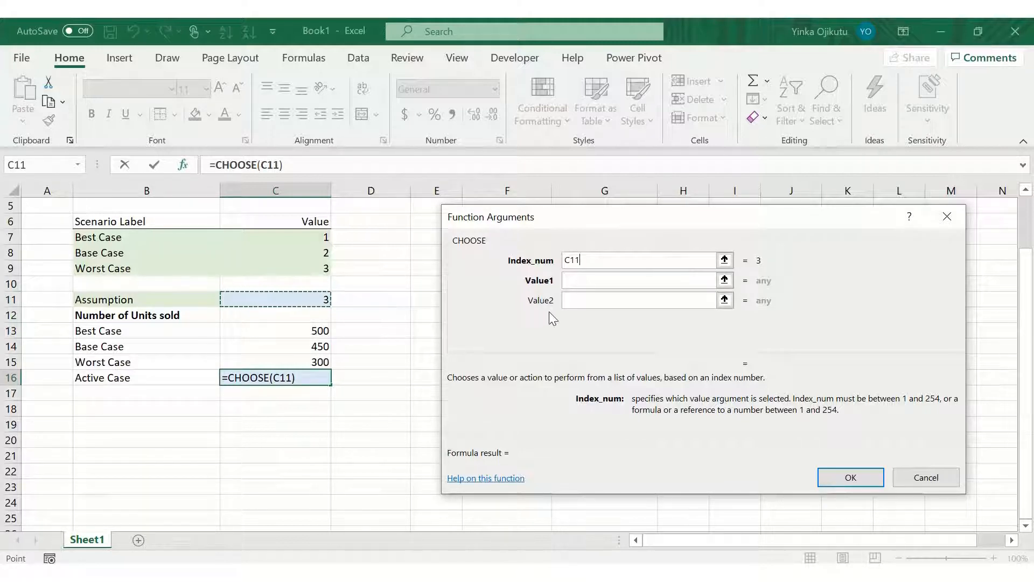
pyautogui.click(583, 280)
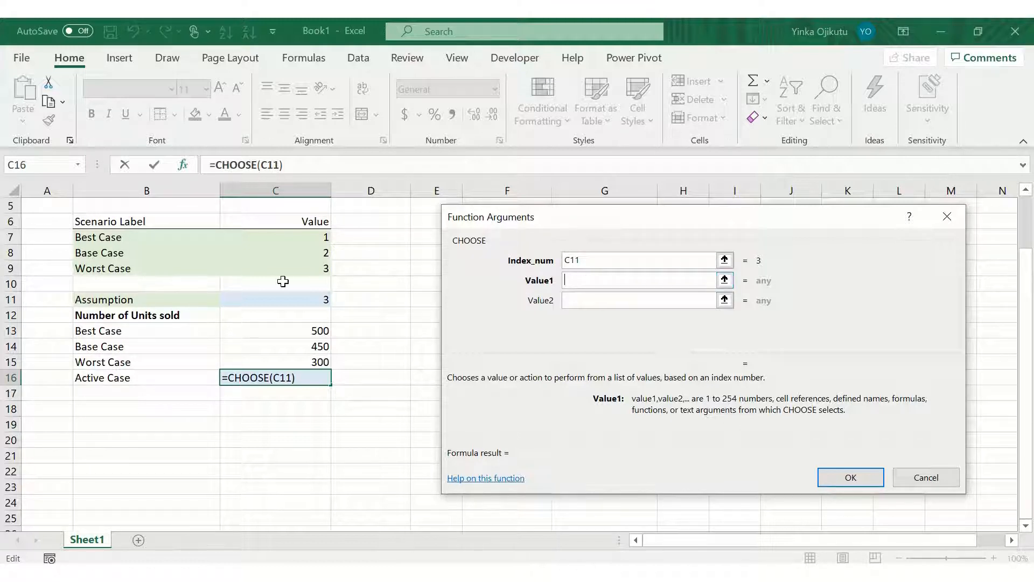
pyautogui.click(286, 330)
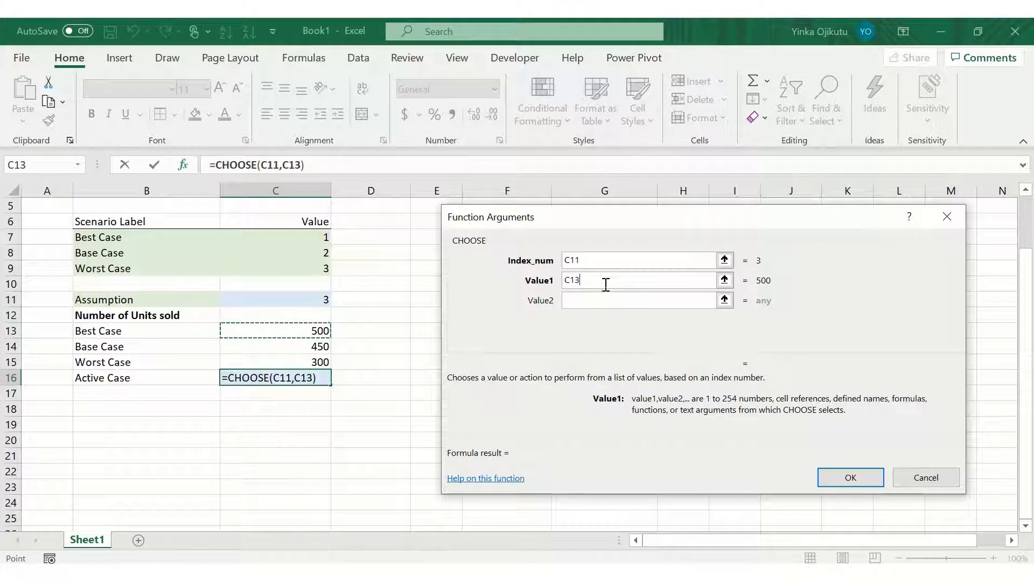
pyautogui.click(608, 300)
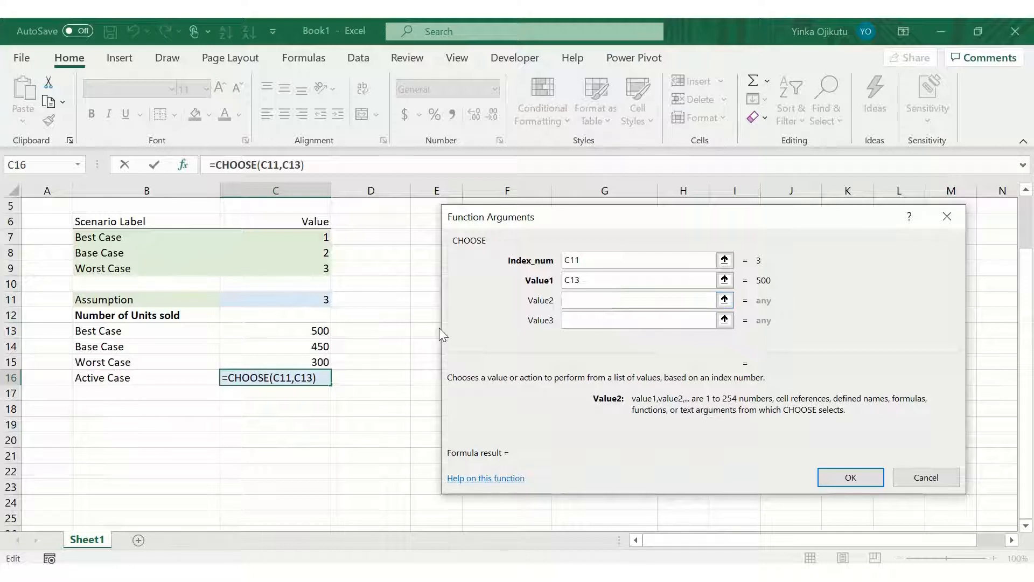
pyautogui.click(323, 346)
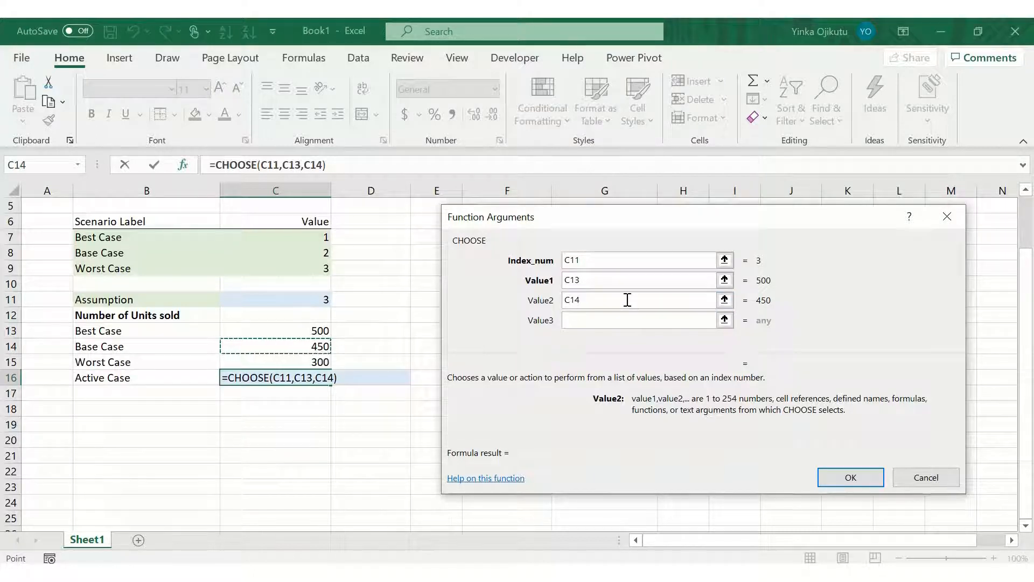
pyautogui.click(619, 320)
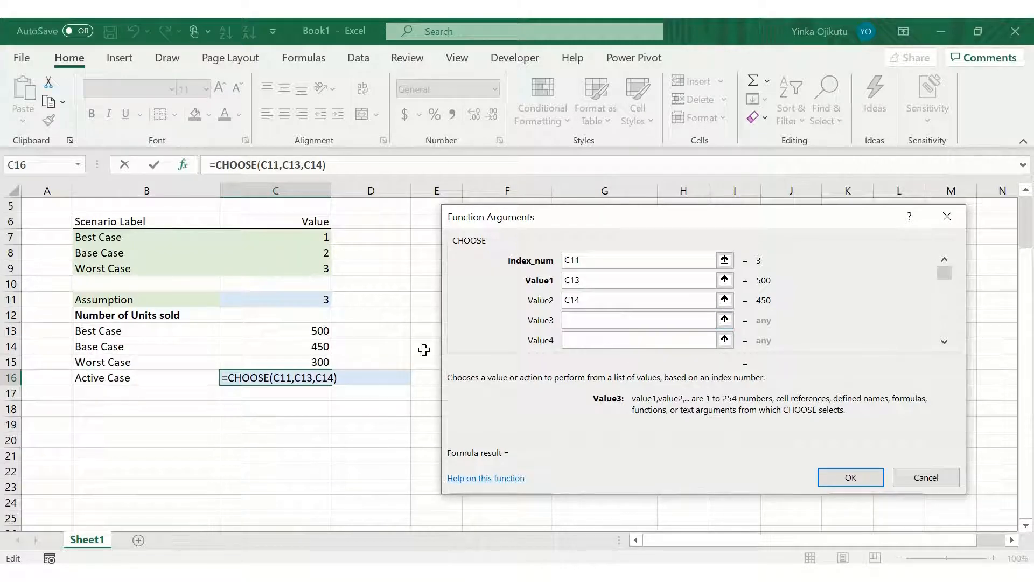
pyautogui.click(310, 360)
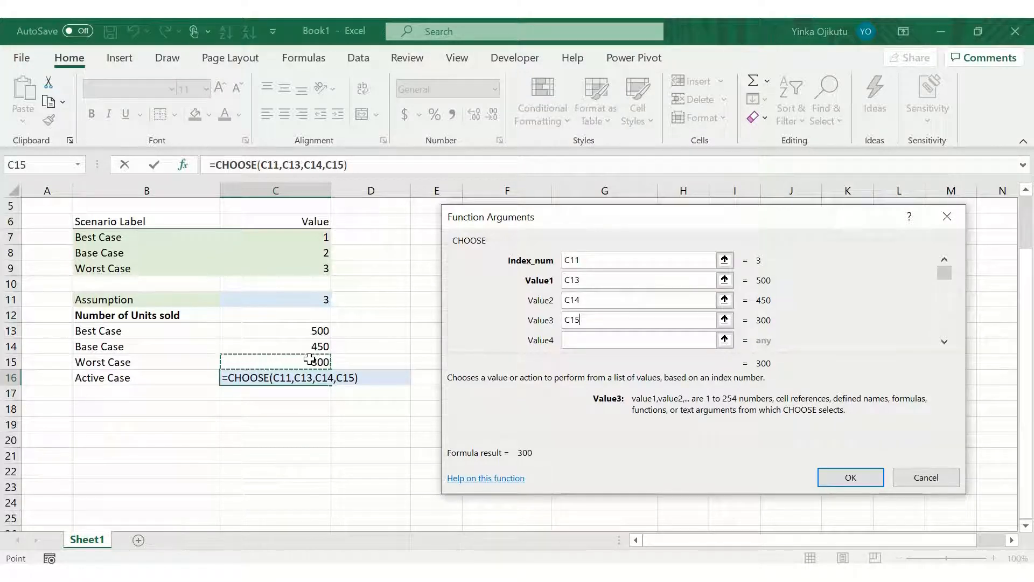
pyautogui.click(850, 477)
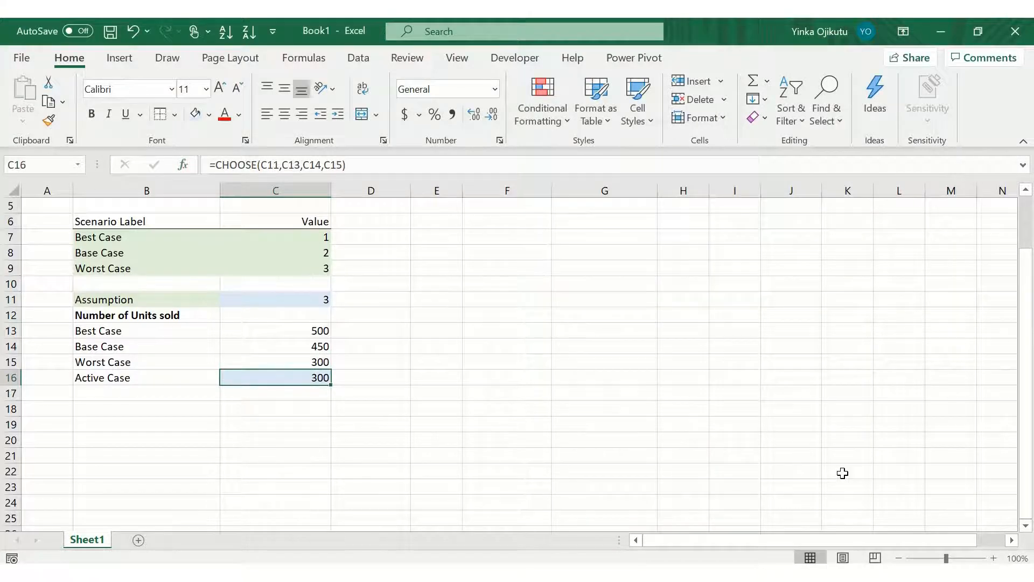
# Step: Review the scenario labels, the assumption cell C11 and the Active Case formula in C16
pyautogui.press('Up')
pyautogui.press('Down')
pyautogui.press('Up')
pyautogui.press('Up')
pyautogui.press('Up')
pyautogui.press('Up')
pyautogui.press('Up')
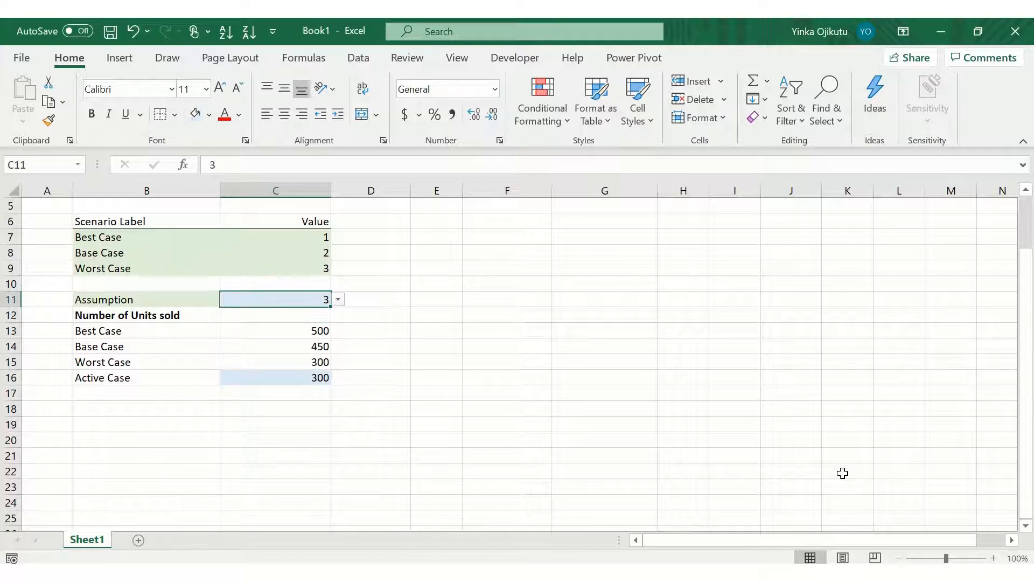
pyautogui.press('Up')
pyautogui.press('Up')
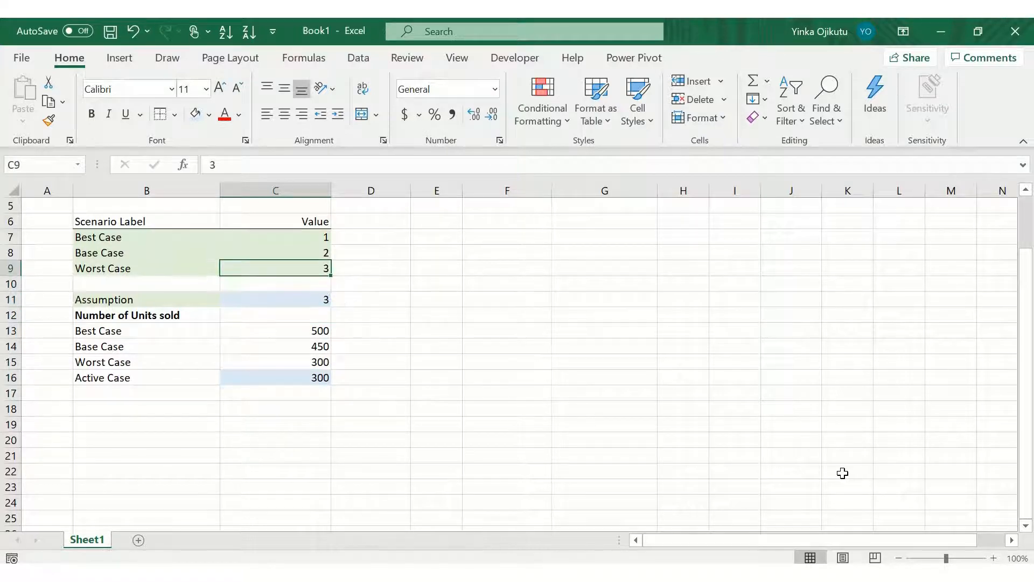
pyautogui.press('Down')
pyautogui.press('Down')
pyautogui.press('Down')
pyautogui.press('Down')
pyautogui.press('Down')
pyautogui.press('Down')
pyautogui.press('Down')
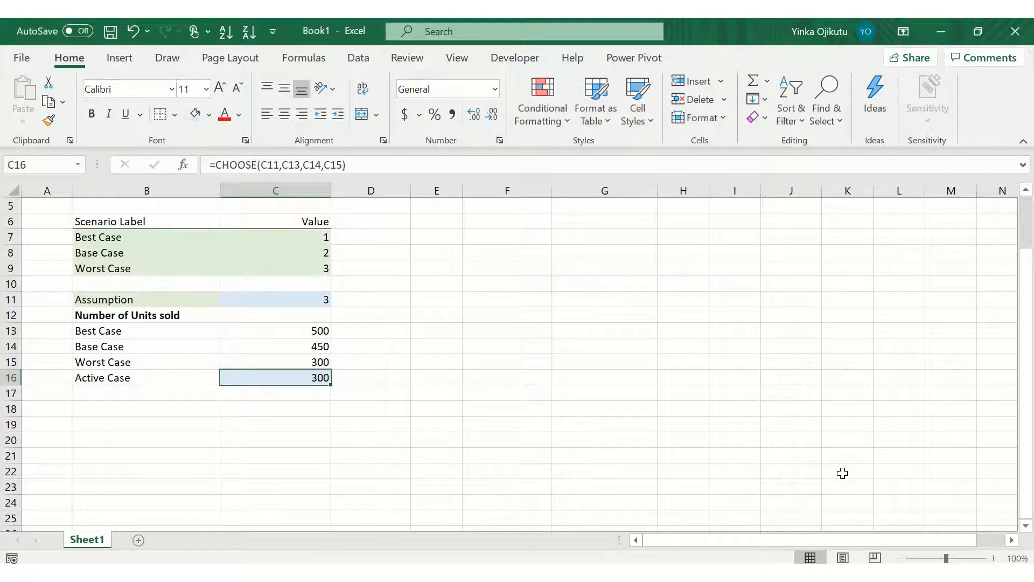
pyautogui.press('Up')
pyautogui.press('Up')
pyautogui.press('Up')
pyautogui.press('Up')
pyautogui.press('Up')
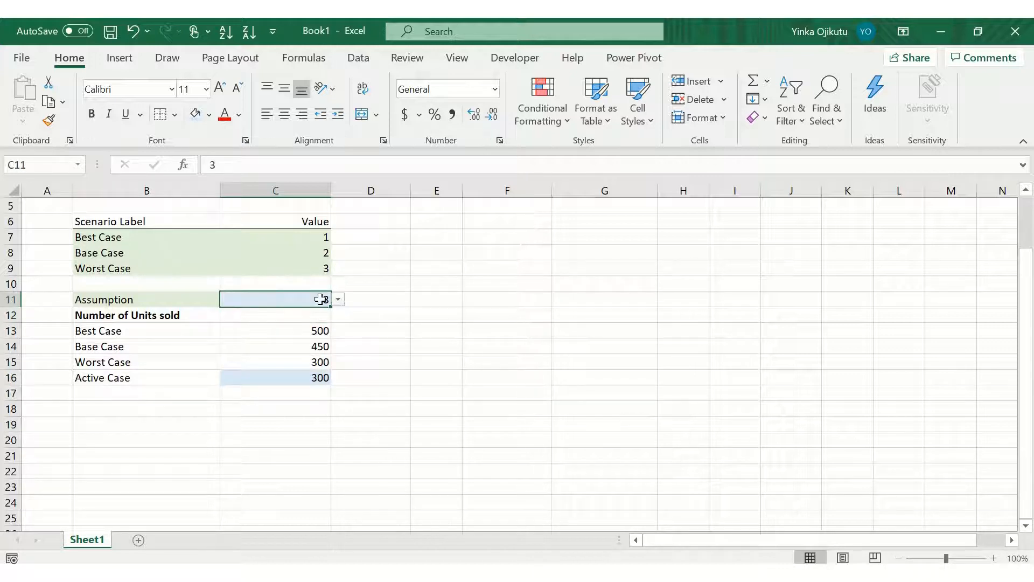
# Step: Pick 1 from the dropdown list in cell C11 to test the Active Case result
pyautogui.click(338, 300)
pyautogui.click(316, 318)
pyautogui.press('Down')
pyautogui.press('Down')
pyautogui.press('Down')
pyautogui.press('Down')
pyautogui.press('Down')
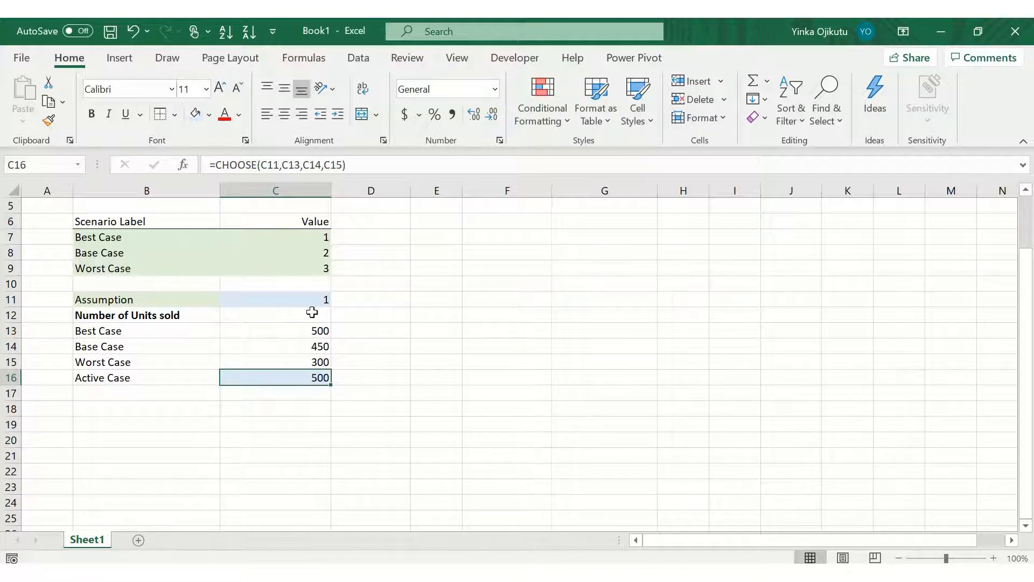
# Step: Enter the label Price Per Unit in cell B18, capitalising the P of Per
pyautogui.press('Down')
pyautogui.press('Down')
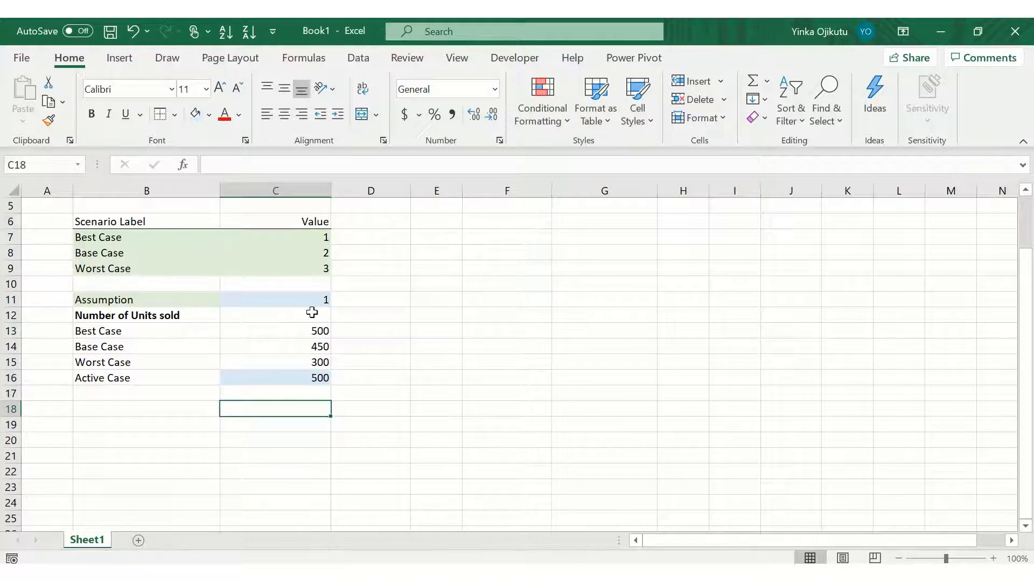
pyautogui.press('Left')
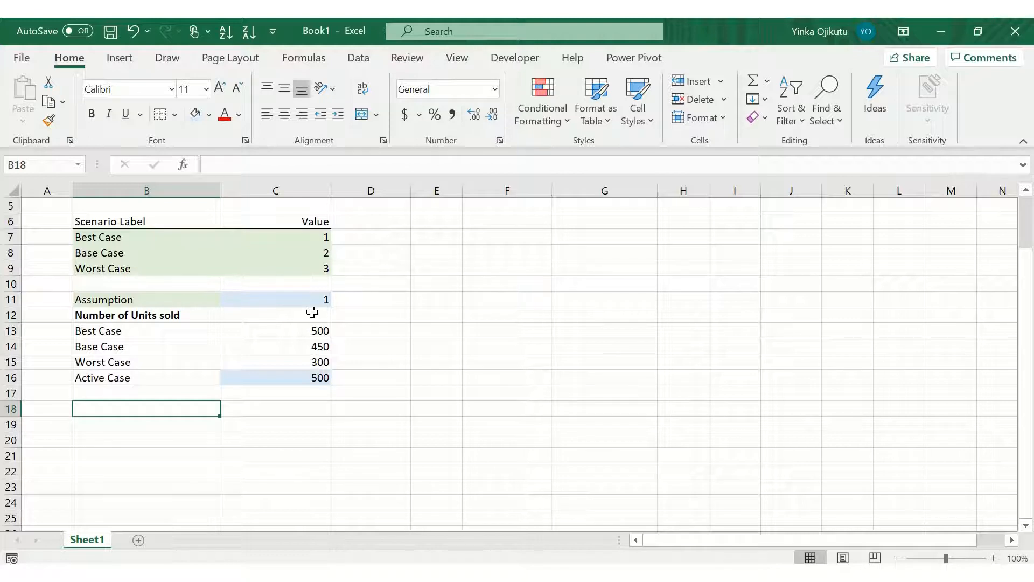
pyautogui.write('Price ')
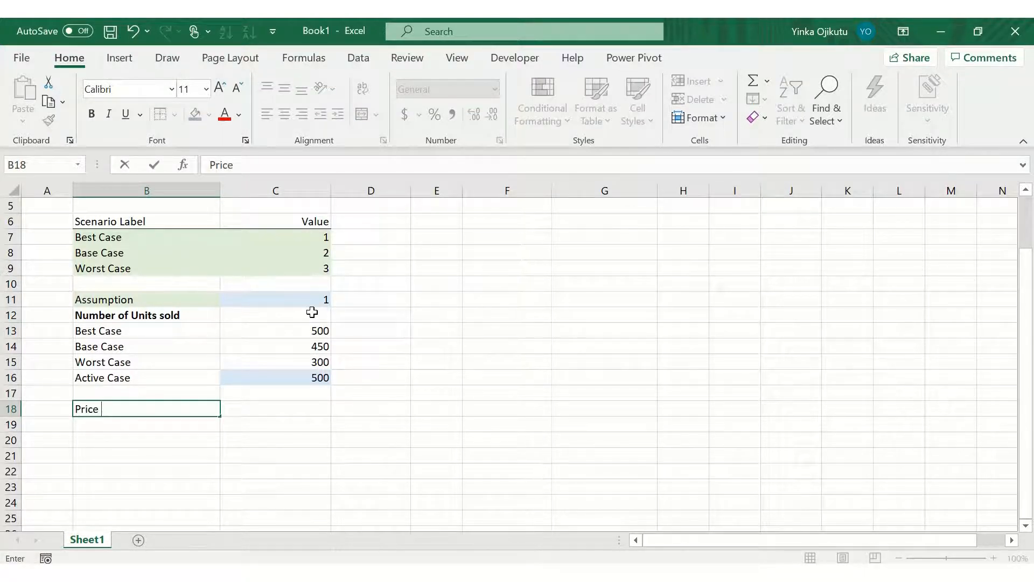
pyautogui.write('per Unit')
pyautogui.hotkey('ctrl', 'Return')
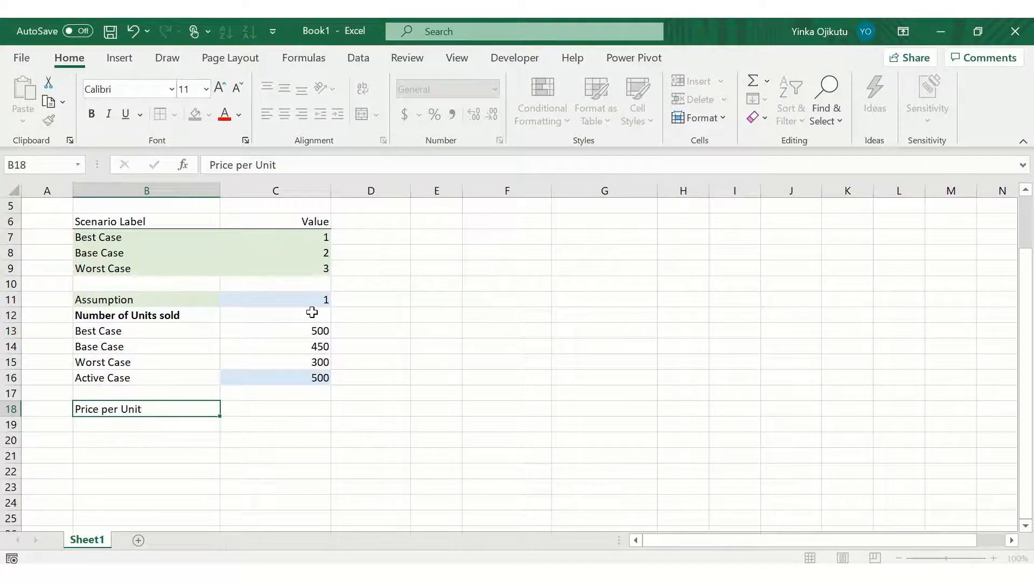
pyautogui.click(243, 169)
pyautogui.press('BackSpace')
pyautogui.write('P')
pyautogui.press('Return')
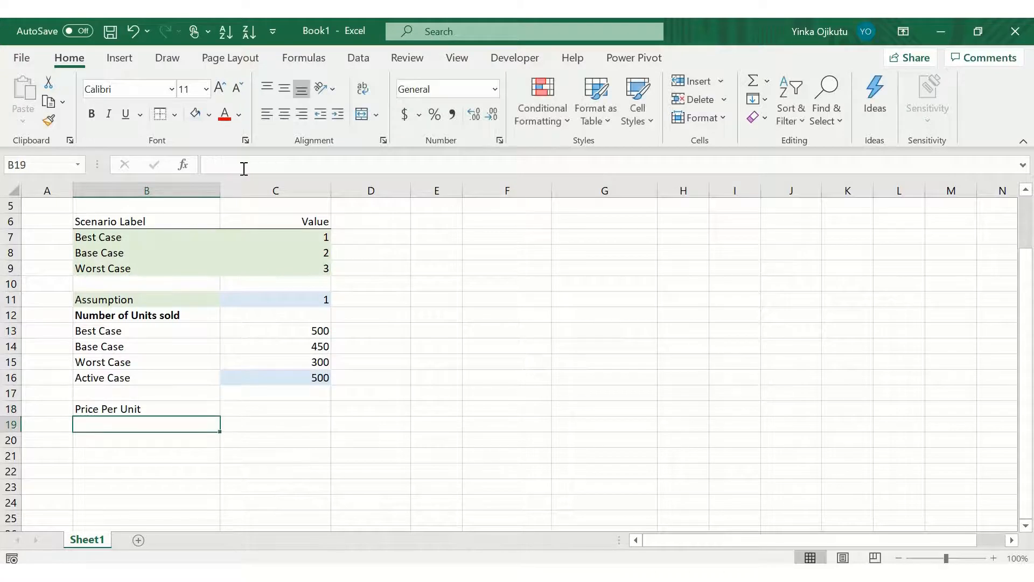
# Step: Make the Price Per Unit label in B18 bold
pyautogui.press('Up')
pyautogui.hotkey('ctrl', 'b')
pyautogui.press('Down')
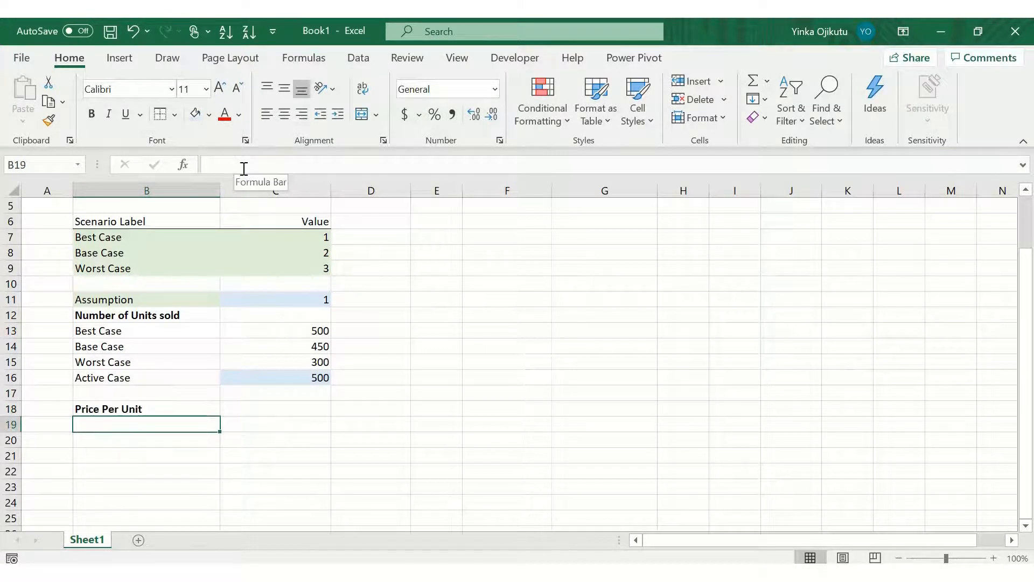
# Step: Copy the Best, Base, Worst and Active Case labels from B13:B16 into B19:B22
pyautogui.press('Up')
pyautogui.press('Up')
pyautogui.press('Up')
pyautogui.press('Up')
pyautogui.press('Up')
pyautogui.press('Up')
pyautogui.hotkey('shift', 'Down')
pyautogui.hotkey('shift', 'Down')
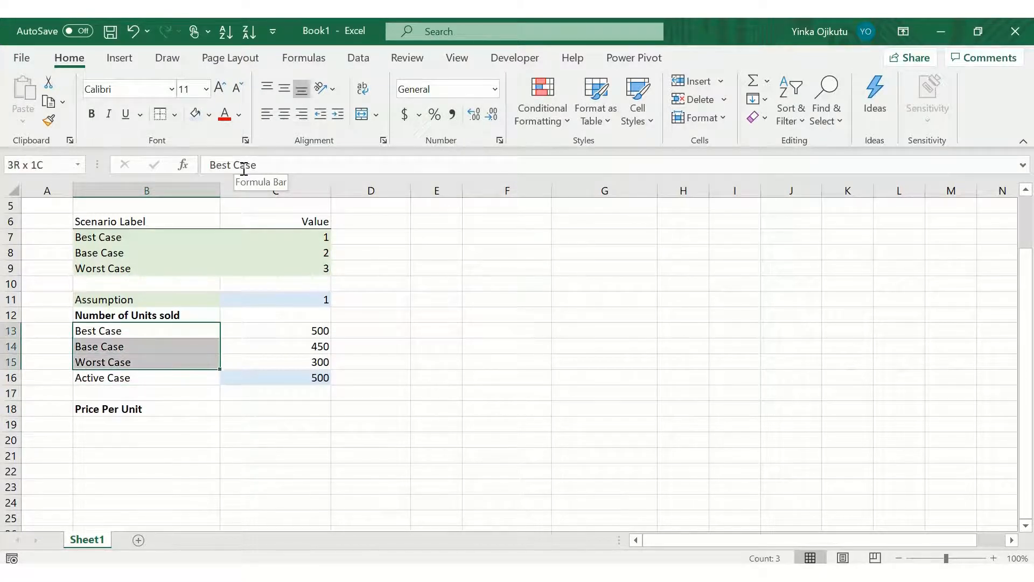
pyautogui.hotkey('shift', 'Down')
pyautogui.hotkey('ctrl', 'c')
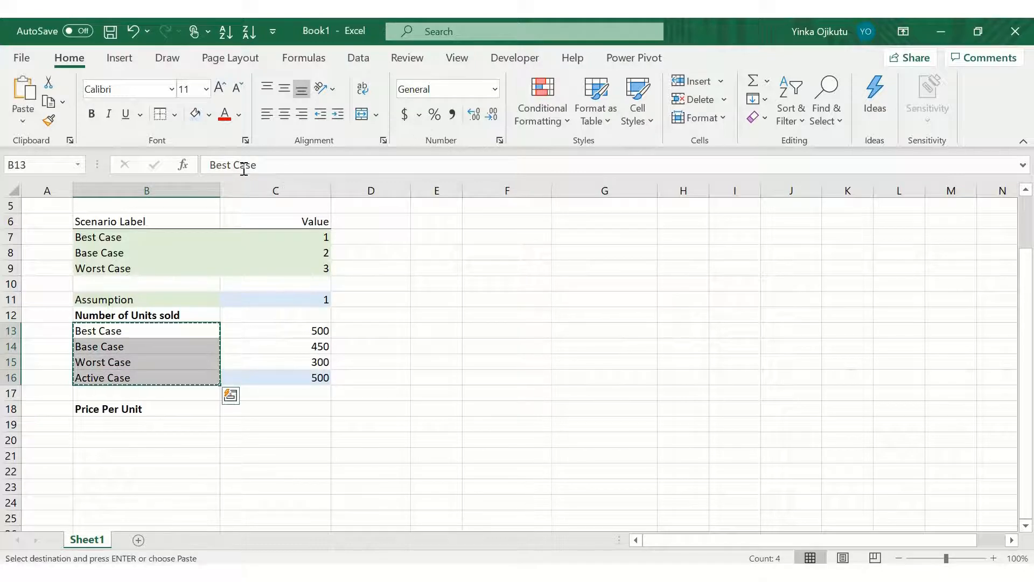
pyautogui.press('Down')
pyautogui.press('Down')
pyautogui.press('Down')
pyautogui.press('Down')
pyautogui.press('Down')
pyautogui.press('Down')
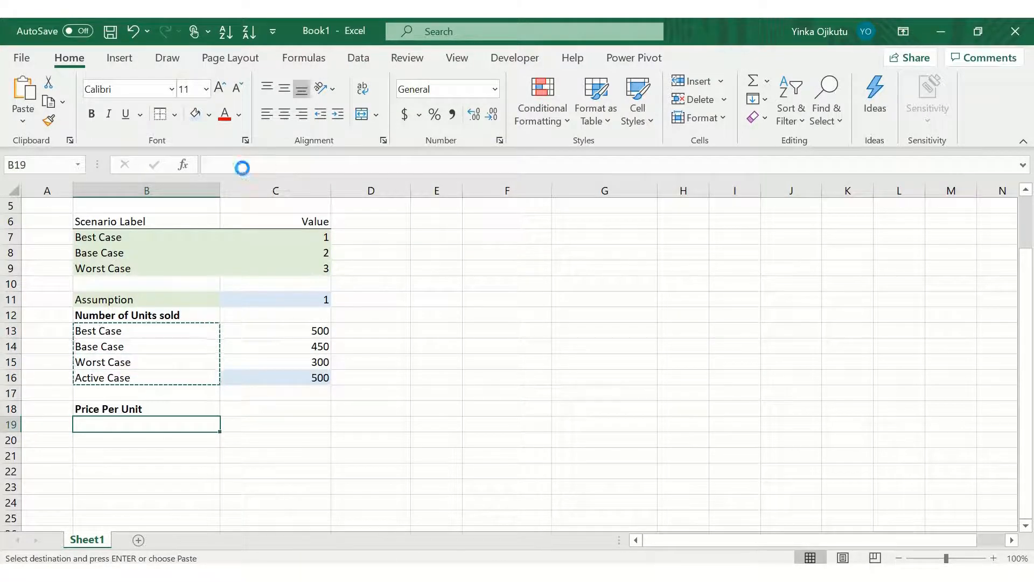
pyautogui.press('Return')
# Step: Copy the unit values and Active Case cell from C13:C16 into C19:C22
pyautogui.press('Right')
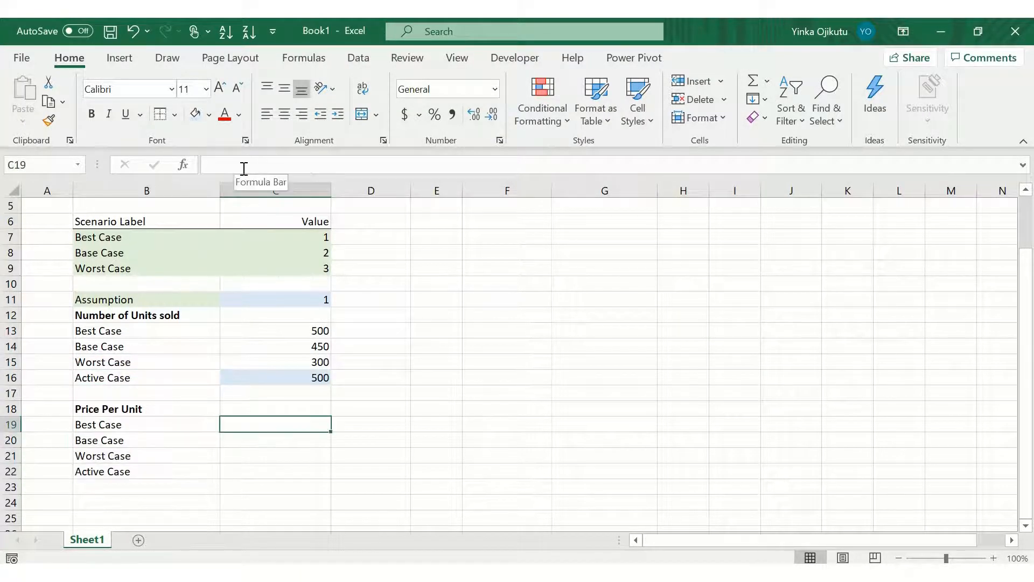
pyautogui.press('Up')
pyautogui.press('Up')
pyautogui.press('Up')
pyautogui.press('Up')
pyautogui.press('Up')
pyautogui.press('Up')
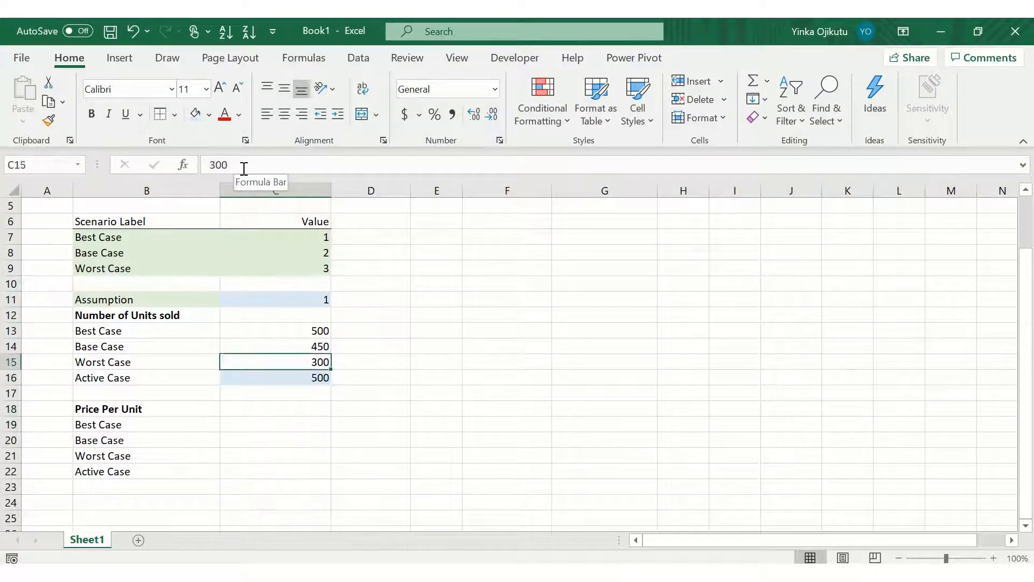
pyautogui.hotkey('shift', 'Down')
pyautogui.hotkey('shift', 'Down')
pyautogui.hotkey('shift', 'Down')
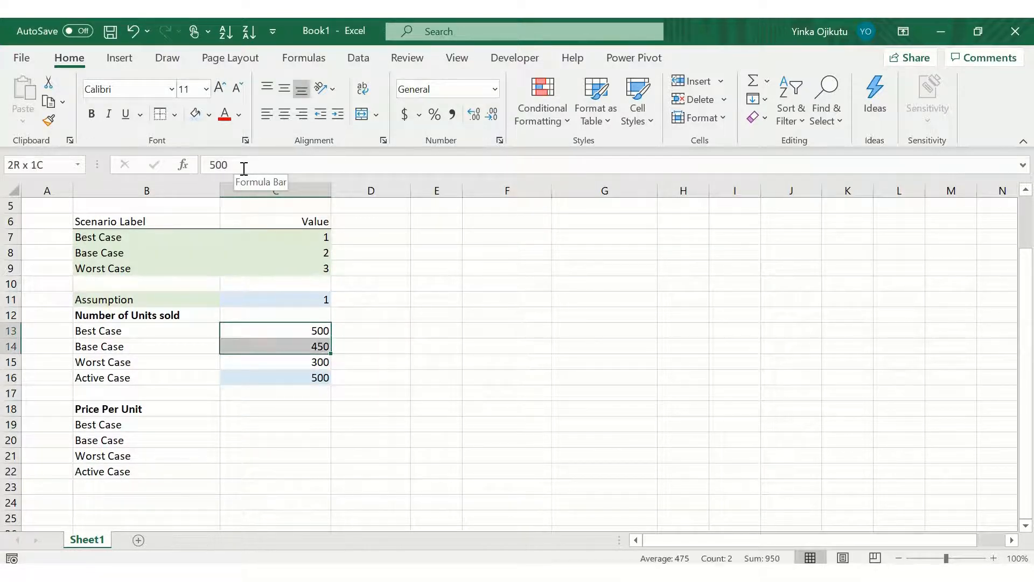
pyautogui.hotkey('ctrl', 'c')
pyautogui.press('Down')
pyautogui.press('Down')
pyautogui.press('Down')
pyautogui.press('Down')
pyautogui.press('Down')
pyautogui.press('Down')
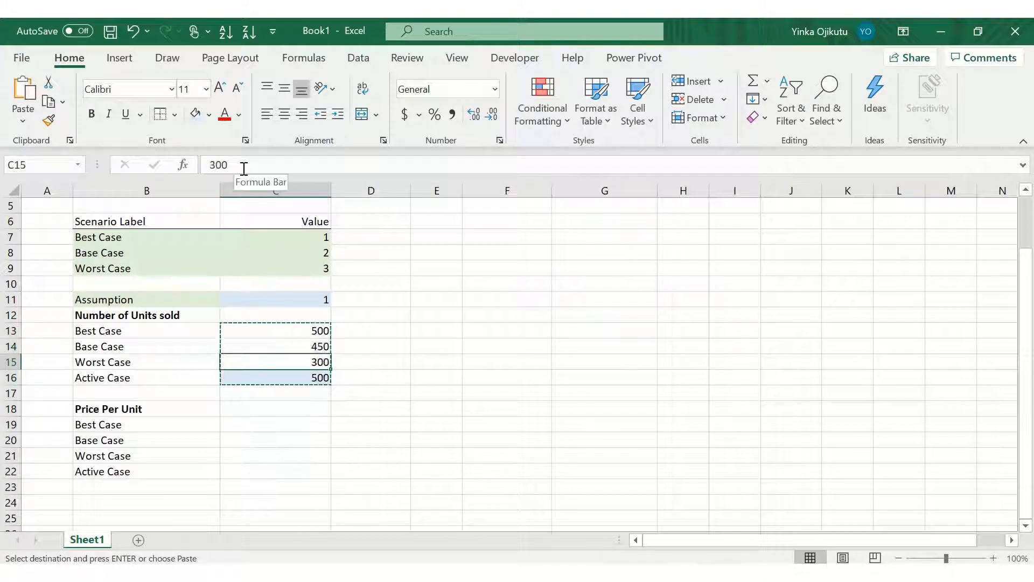
pyautogui.press('Return')
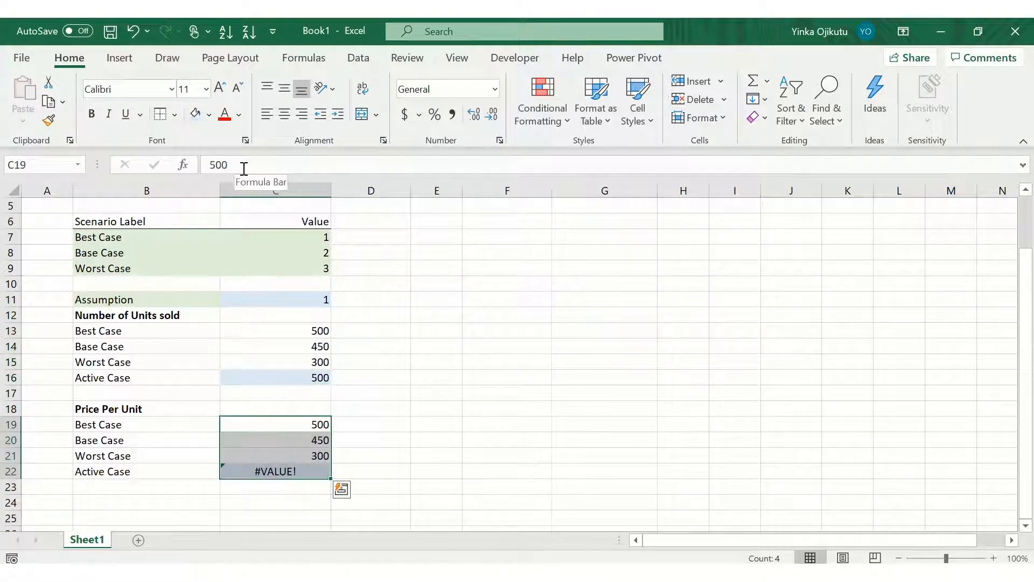
# Step: Clear the pasted contents of C19:C22
pyautogui.press('Down')
pyautogui.press('Up')
pyautogui.hotkey('shift', 'Down')
pyautogui.hotkey('shift', 'Down')
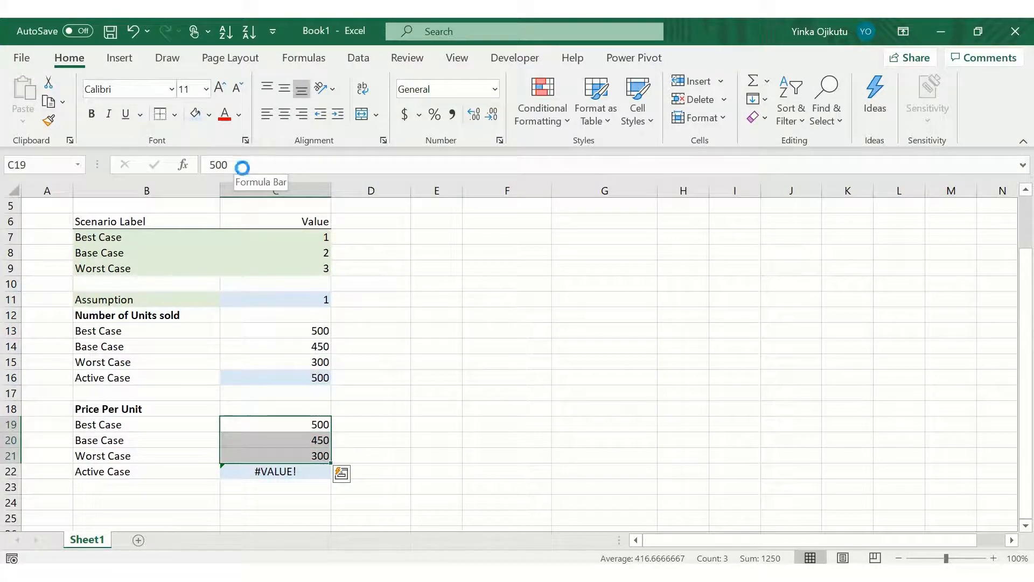
pyautogui.press('Delete')
pyautogui.press('Down')
pyautogui.press('Down')
pyautogui.press('Down')
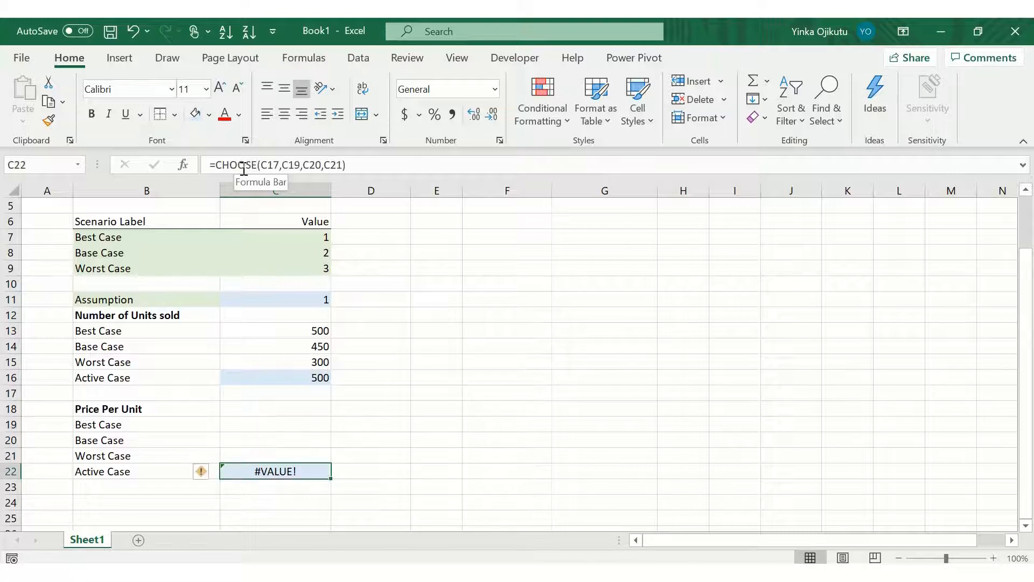
pyautogui.press('Delete')
# Step: Append (NGN) to the Price Per Unit label in B18
pyautogui.press('Up')
pyautogui.press('Up')
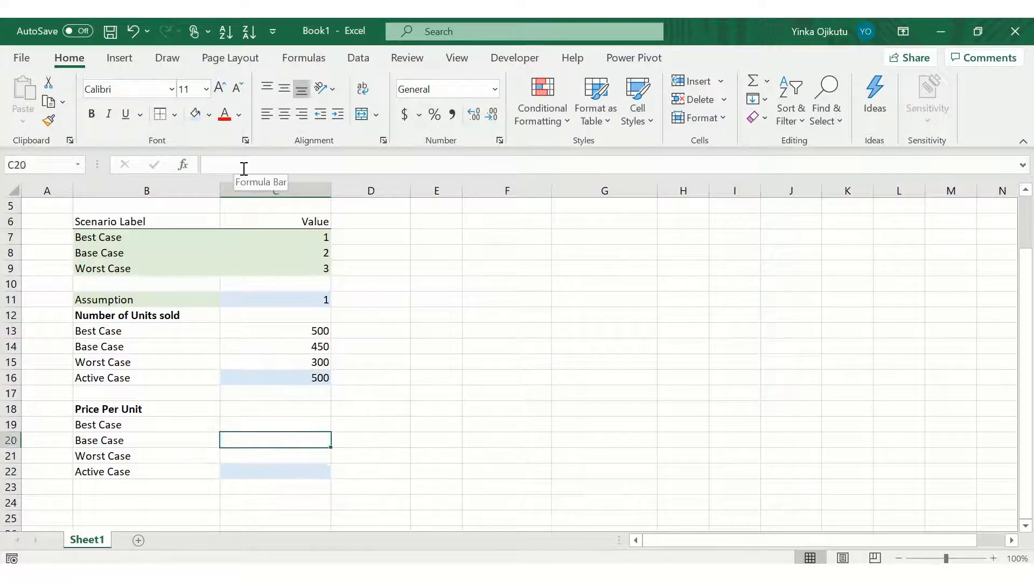
pyautogui.press('Up')
pyautogui.press('Up')
pyautogui.press('Down')
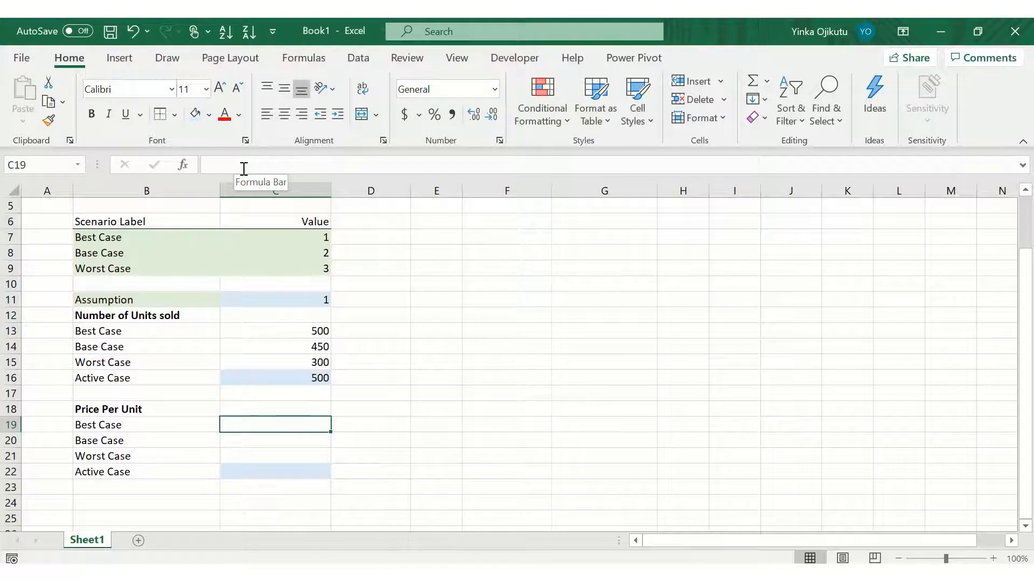
pyautogui.press('Up')
pyautogui.press('Left')
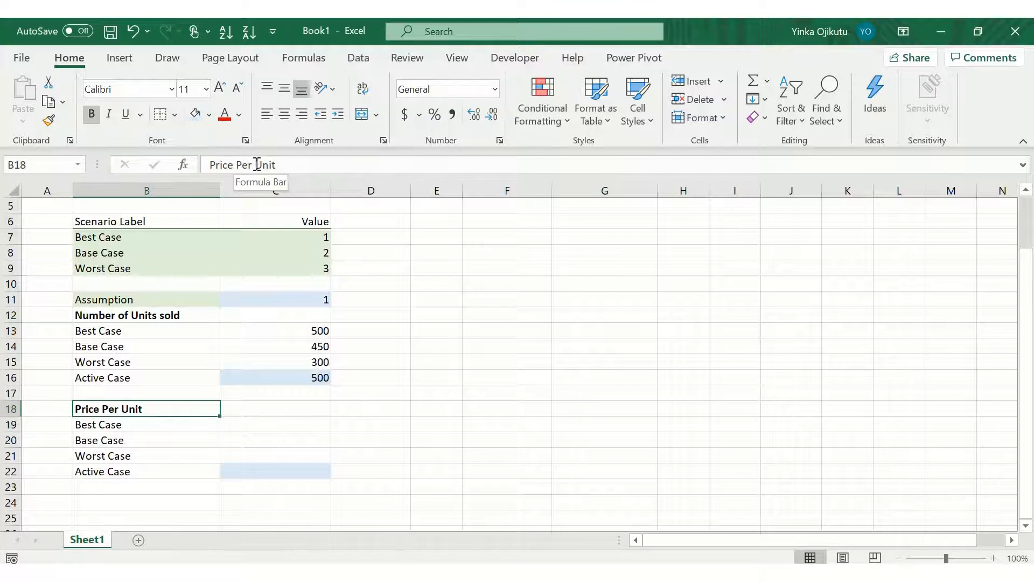
pyautogui.click(291, 165)
pyautogui.write('(NGN)')
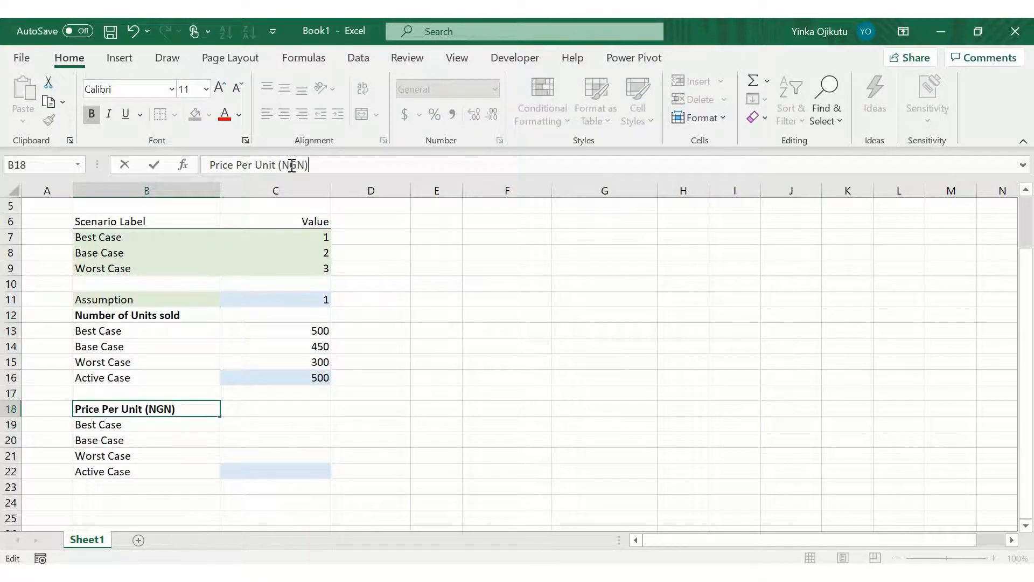
pyautogui.press('Return')
# Step: Enter 2500 as the Best Case price in C19
pyautogui.press('Right')
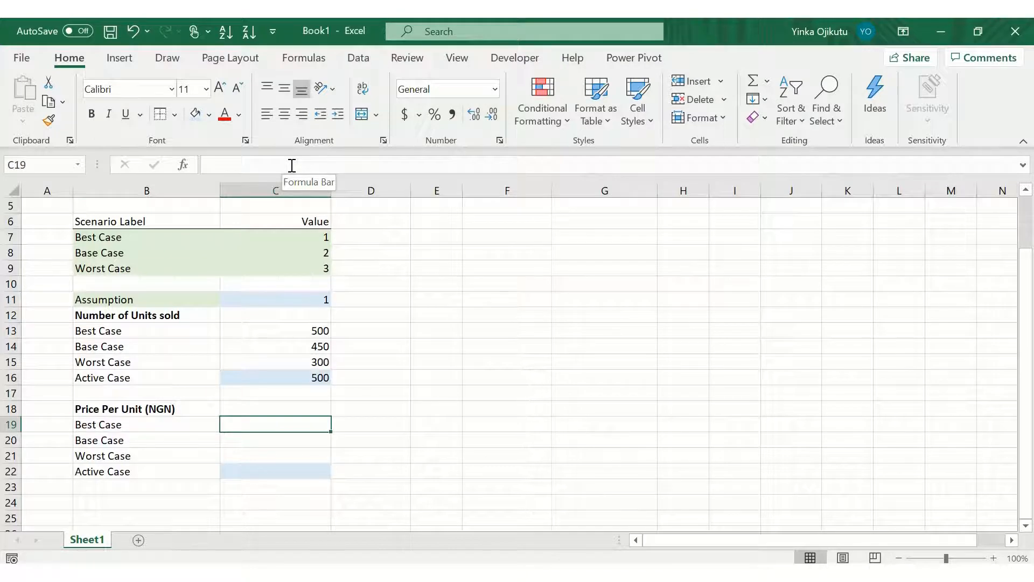
pyautogui.write('2500')
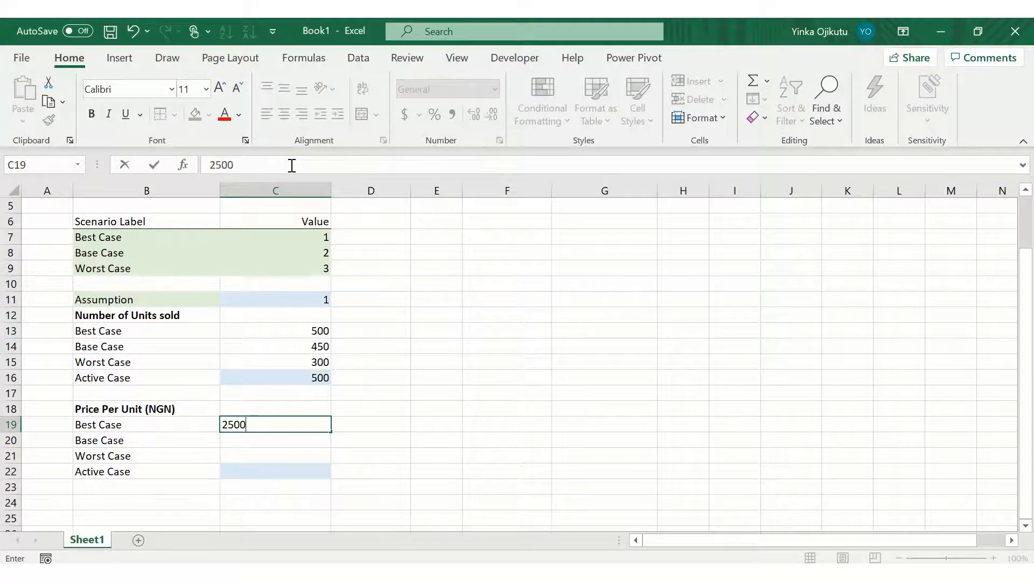
pyautogui.press('Return')
pyautogui.press('Up')
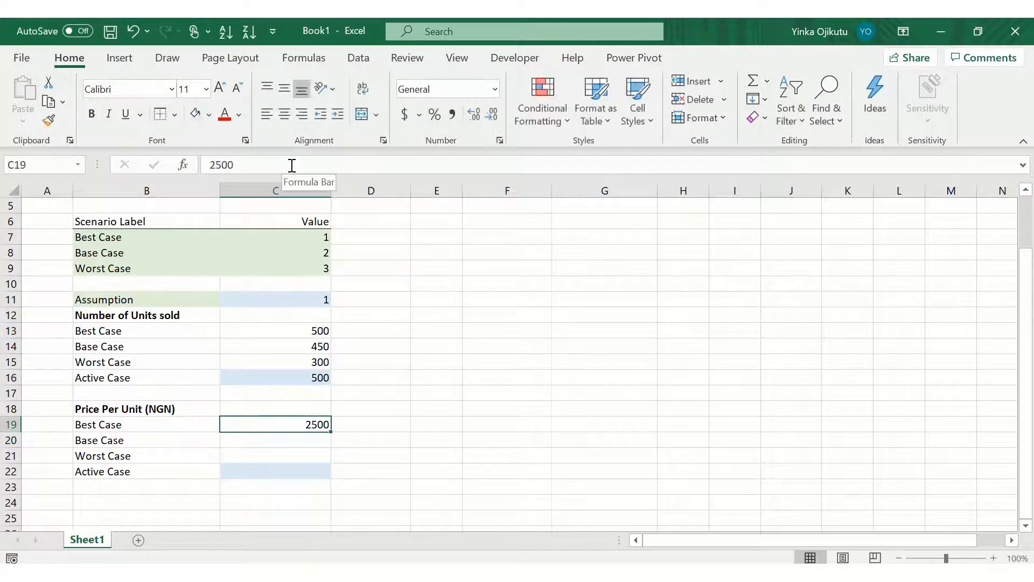
# Step: Apply comma number format with no decimal places to the price cells C19:C21
pyautogui.press('Up')
pyautogui.press('Down')
pyautogui.hotkey('shift', 'Down')
pyautogui.hotkey('shift', 'Down')
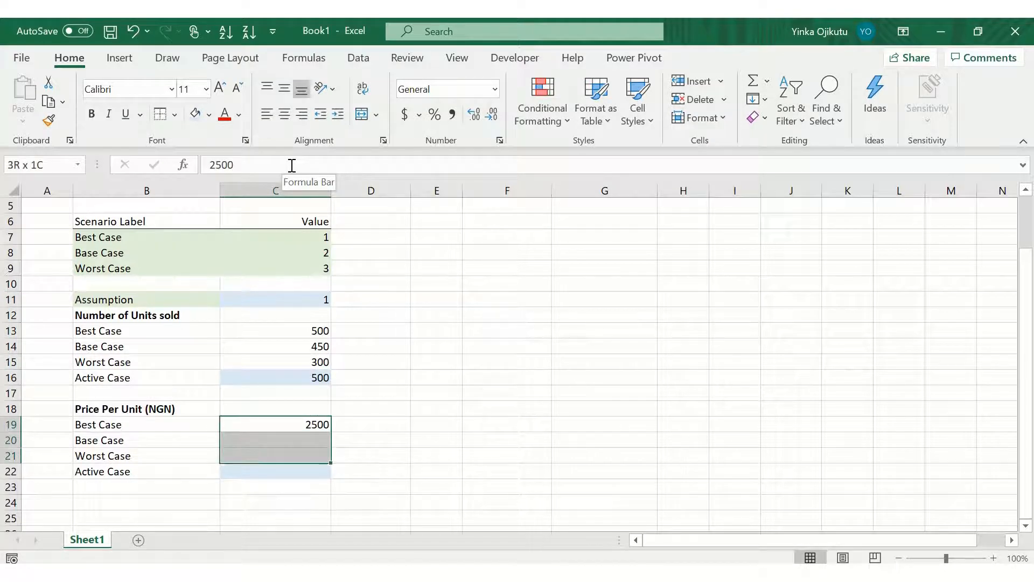
pyautogui.hotkey('alt', 'h')
pyautogui.press('k')
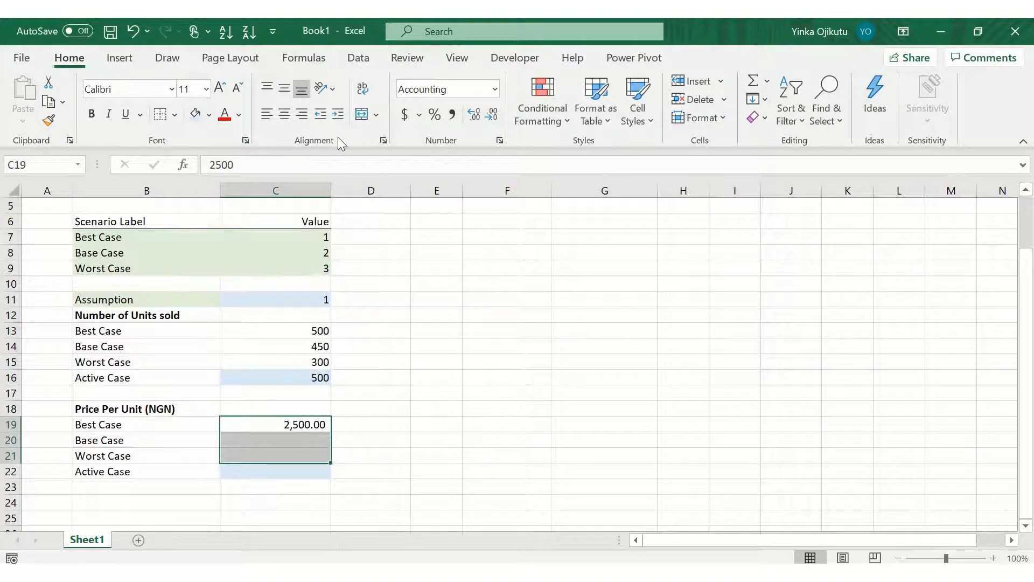
pyautogui.click(494, 115)
pyautogui.click(495, 115)
# Step: Enter 2000 and 1000 as the Base Case and Worst Case prices in C20 and C21
pyautogui.press('Left')
pyautogui.press('Down')
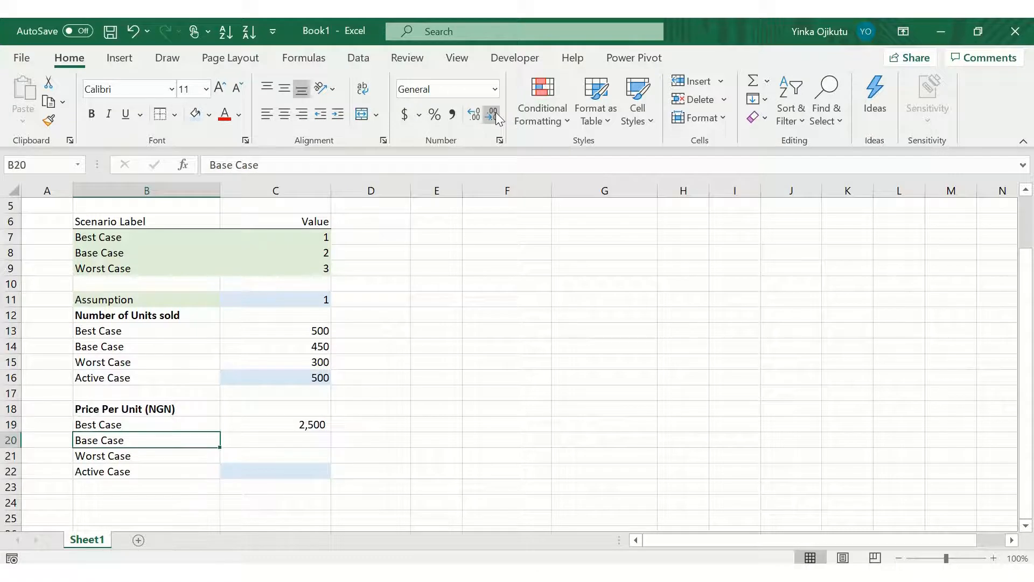
pyautogui.press('Right')
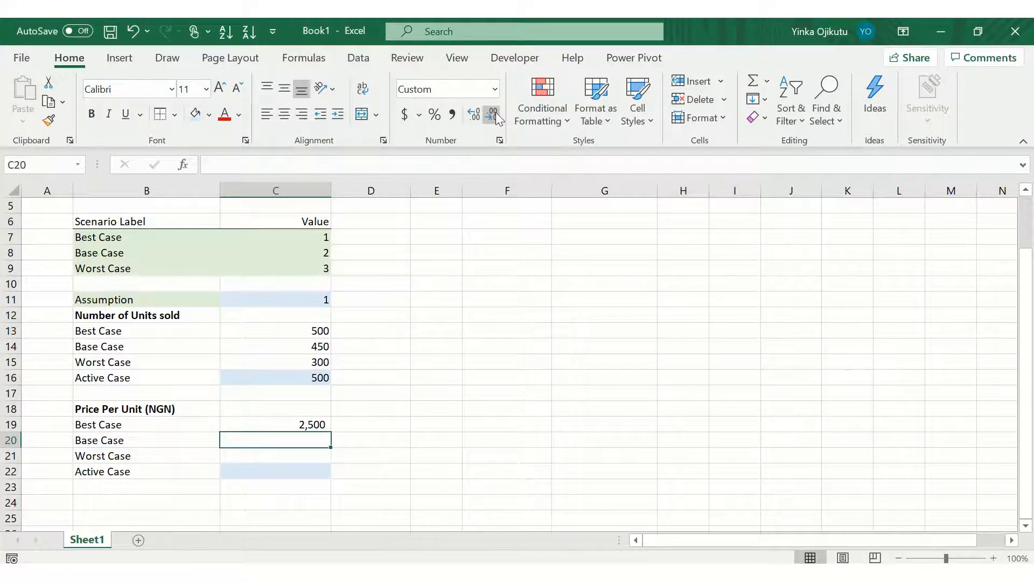
pyautogui.write('2000')
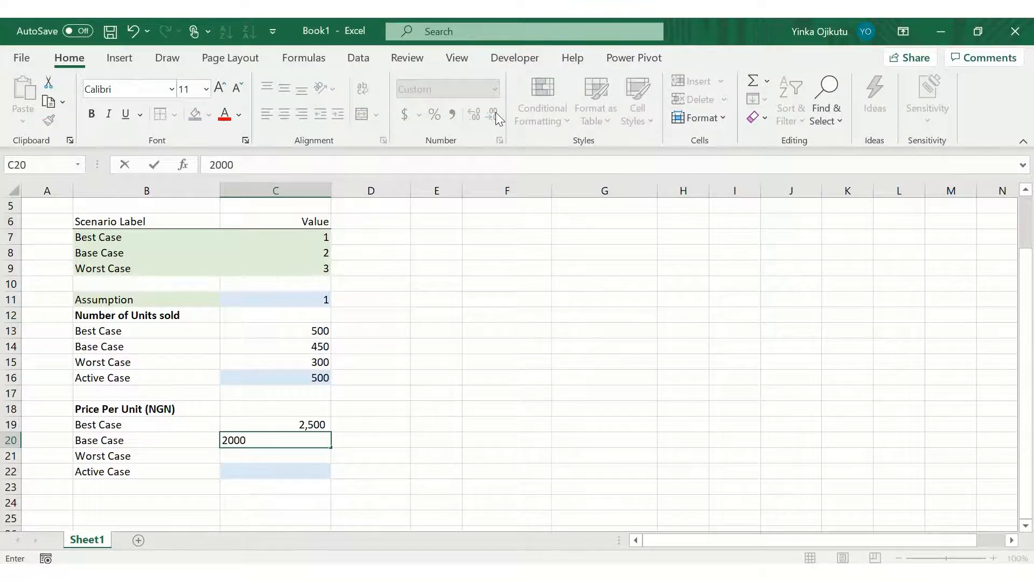
pyautogui.press('Return')
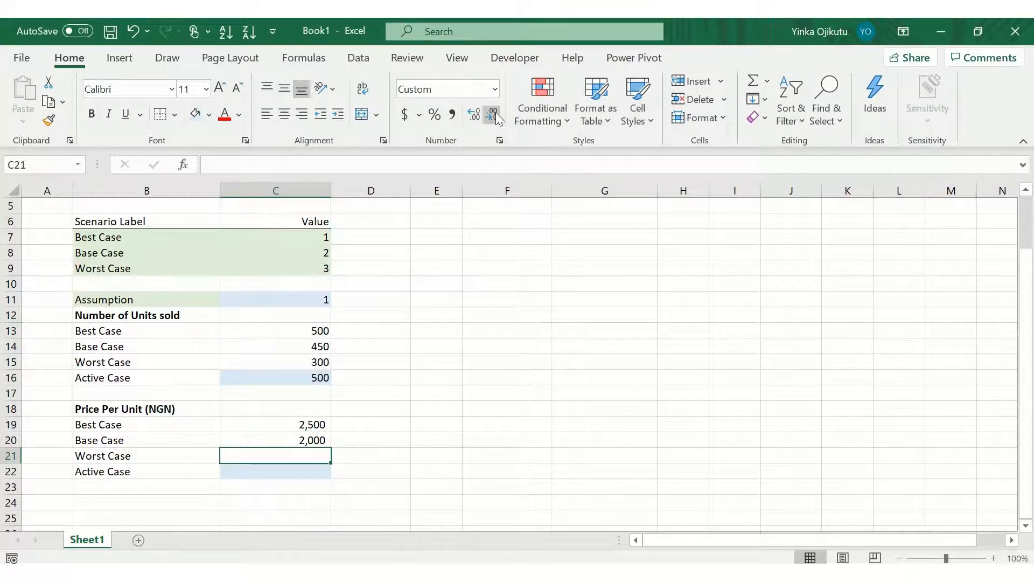
pyautogui.write('1000')
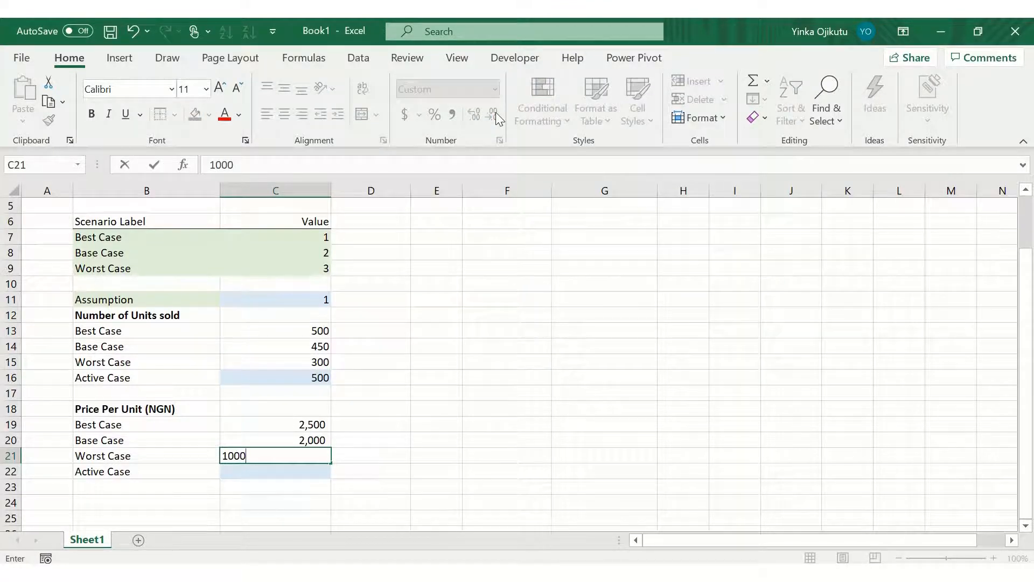
pyautogui.press('Return')
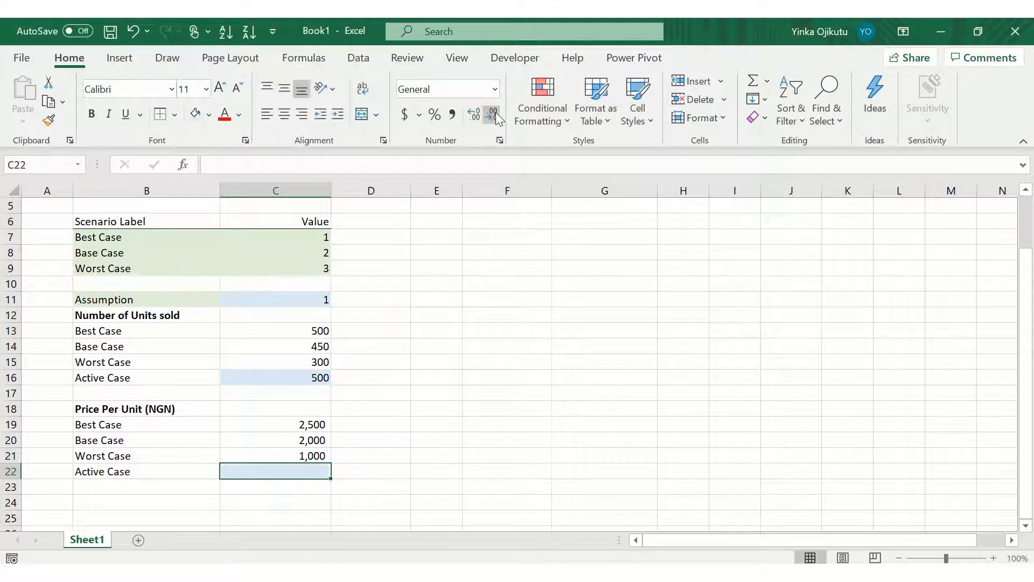
pyautogui.click(495, 112)
pyautogui.click(496, 112)
pyautogui.press('Return')
pyautogui.press('Return')
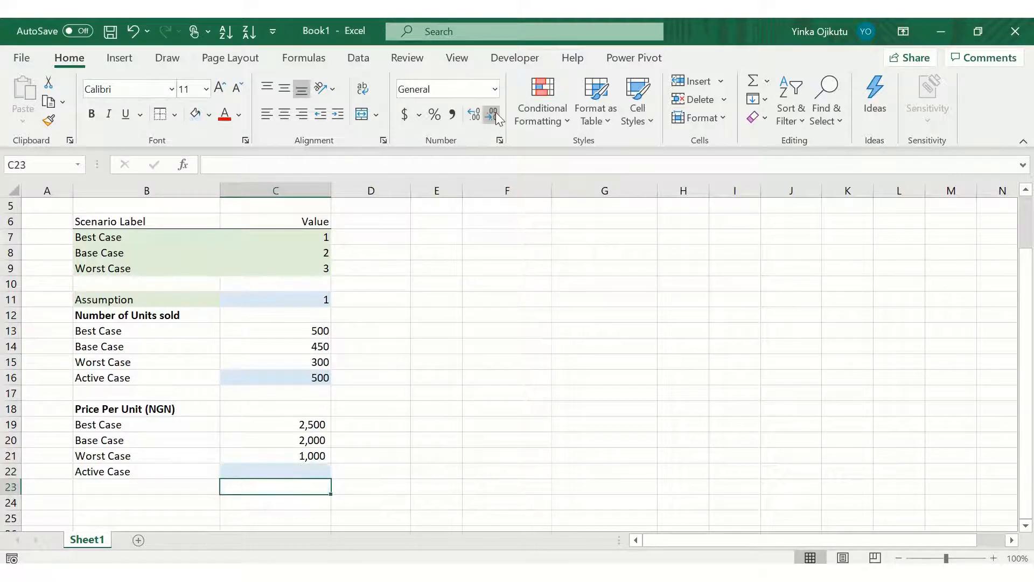
pyautogui.click(441, 394)
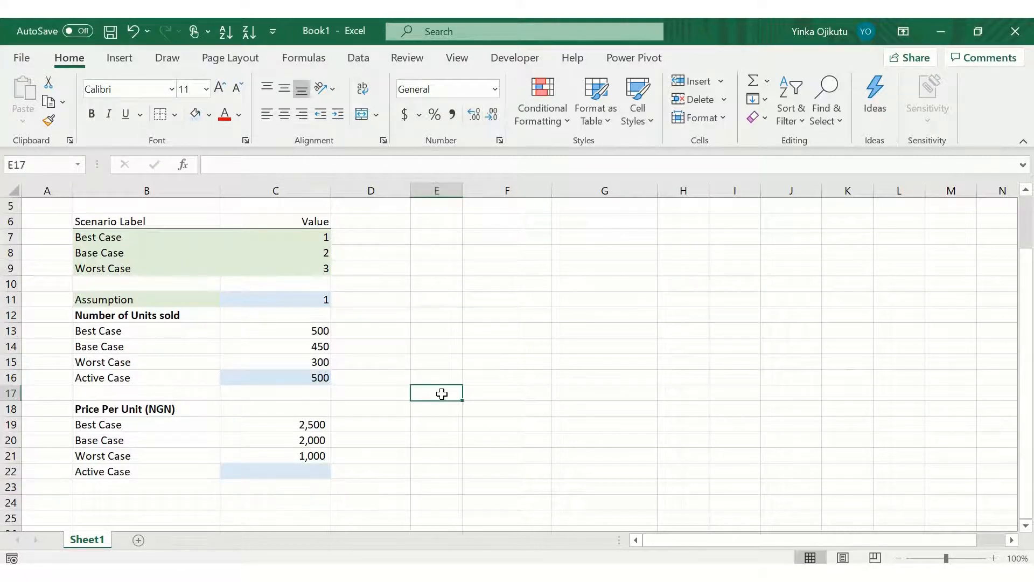
# Step: Add a data-validation dropdown list to C18 sourced from =$C$7:$C$9, and pick 1 from it
pyautogui.press('Down')
pyautogui.press('Down')
pyautogui.press('Down')
pyautogui.press('Down')
pyautogui.press('Left')
pyautogui.press('Down')
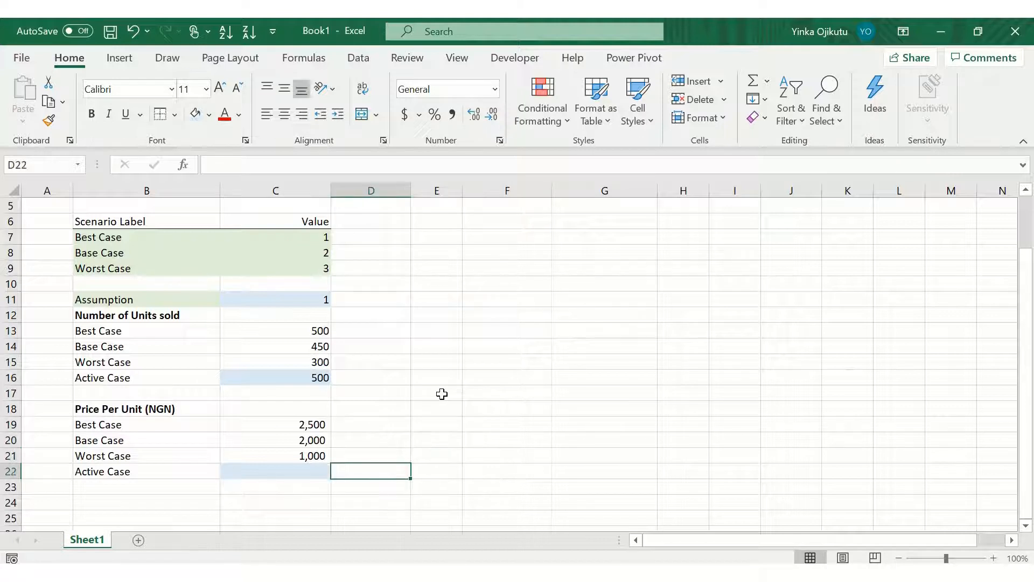
pyautogui.press('Left')
pyautogui.press('Up')
pyautogui.press('Up')
pyautogui.press('Up')
pyautogui.press('Up')
pyautogui.press('Up')
pyautogui.press('Up')
pyautogui.press('Down')
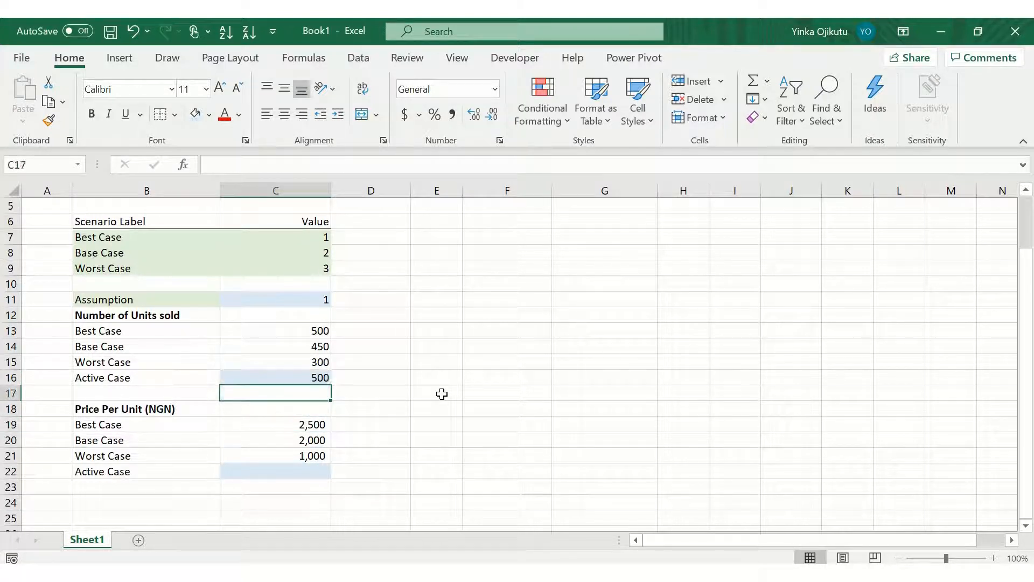
pyautogui.press('Down')
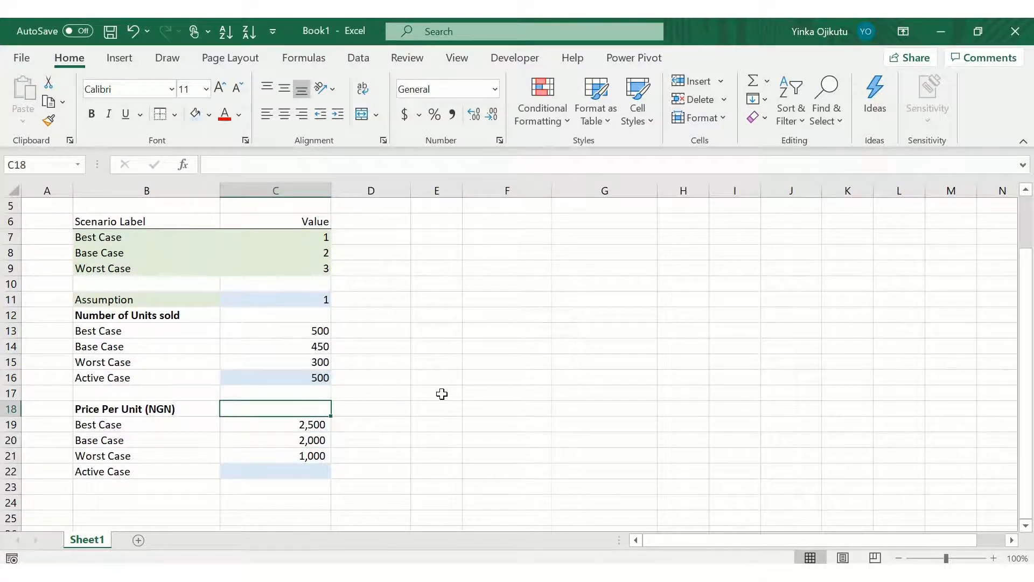
pyautogui.click(360, 64)
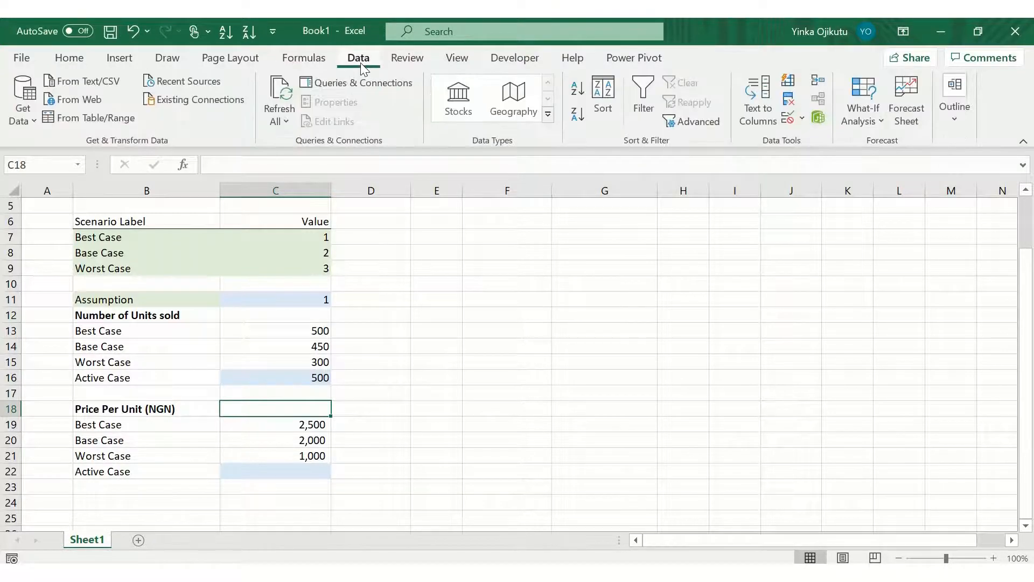
pyautogui.click(792, 118)
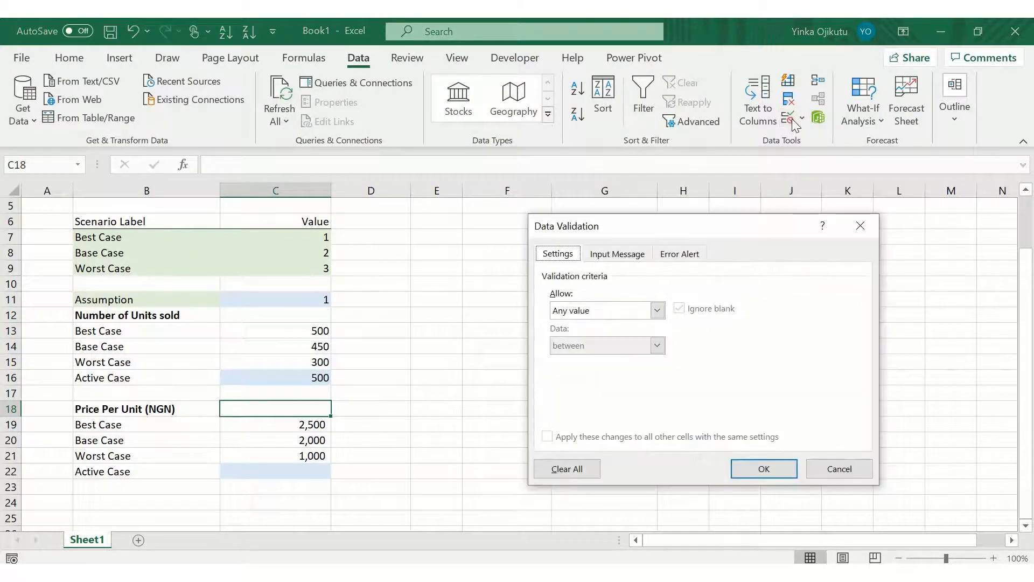
pyautogui.click(657, 310)
pyautogui.click(574, 360)
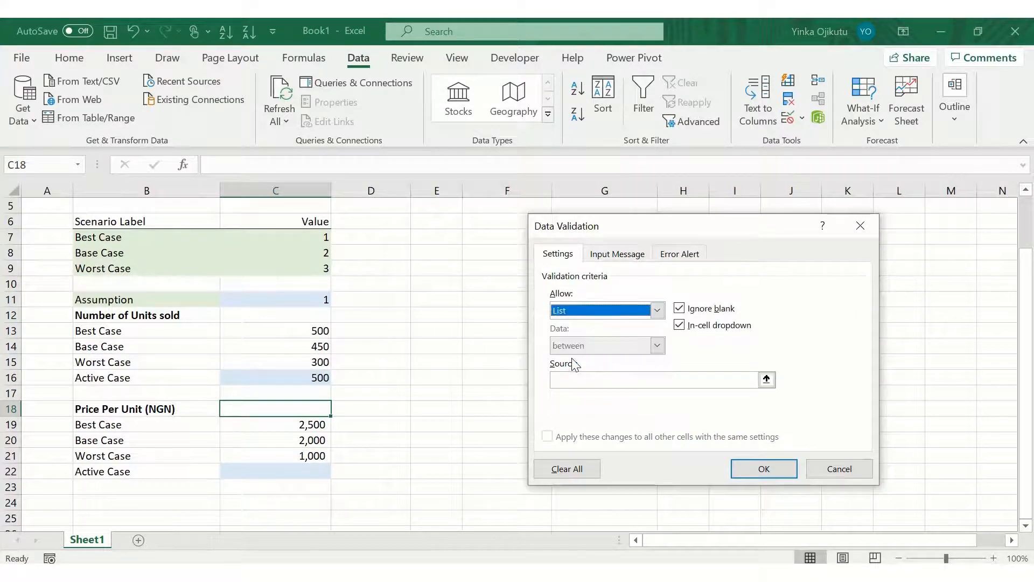
pyautogui.click(579, 380)
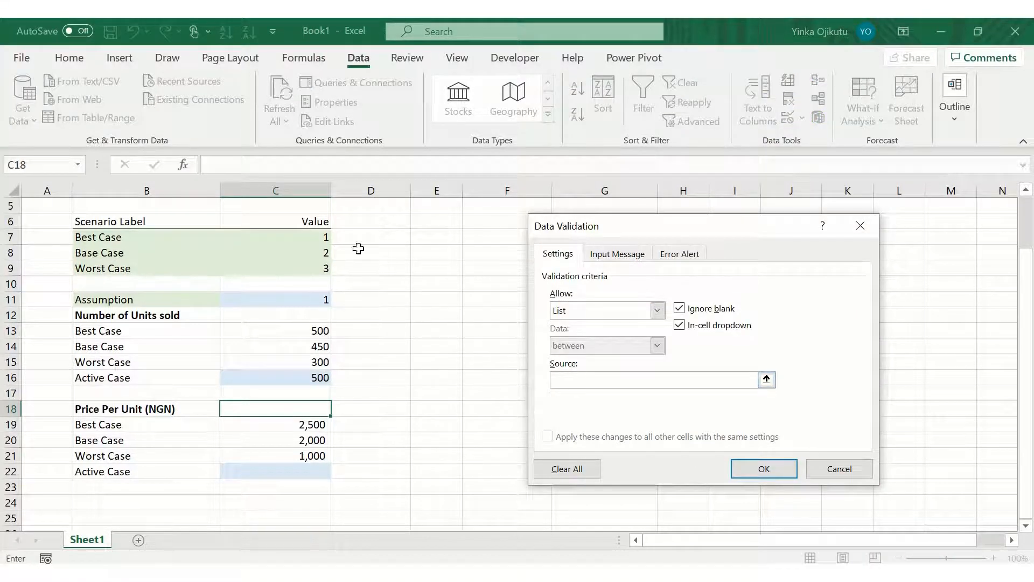
pyautogui.moveTo(323, 235); pyautogui.dragTo(321, 266)
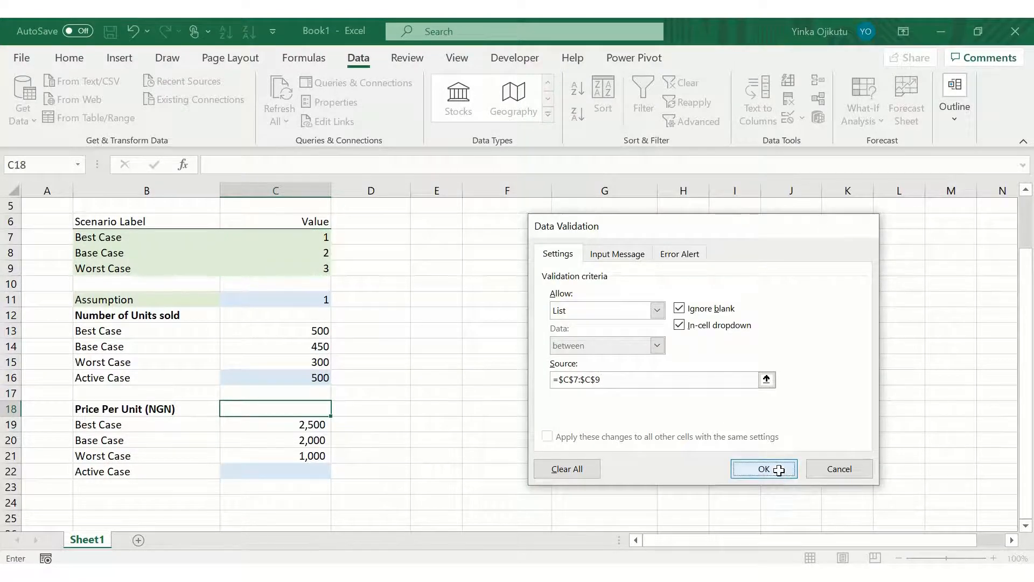
pyautogui.click(765, 469)
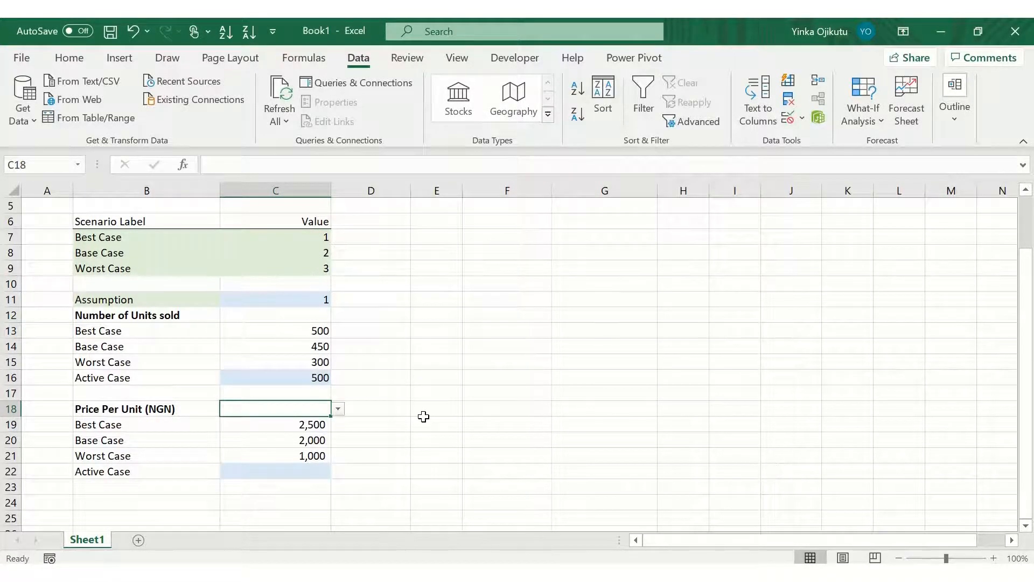
pyautogui.click(338, 408)
pyautogui.click(318, 423)
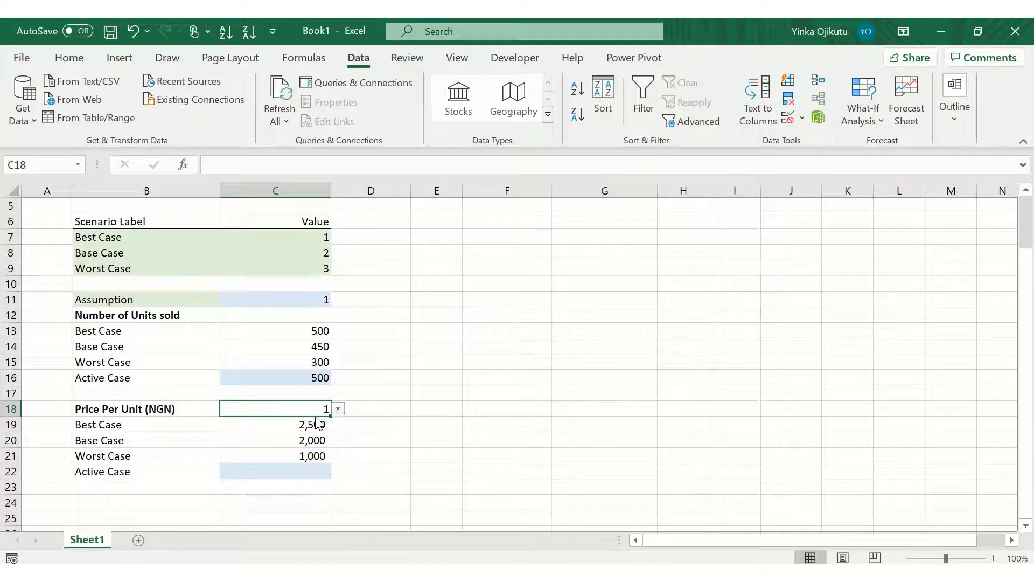
# Step: Enter a CHOOSE formula in C22 using C18 as the index and C19, C20, C21 as the values
pyautogui.press('Down')
pyautogui.press('Down')
pyautogui.press('Down')
pyautogui.press('Down')
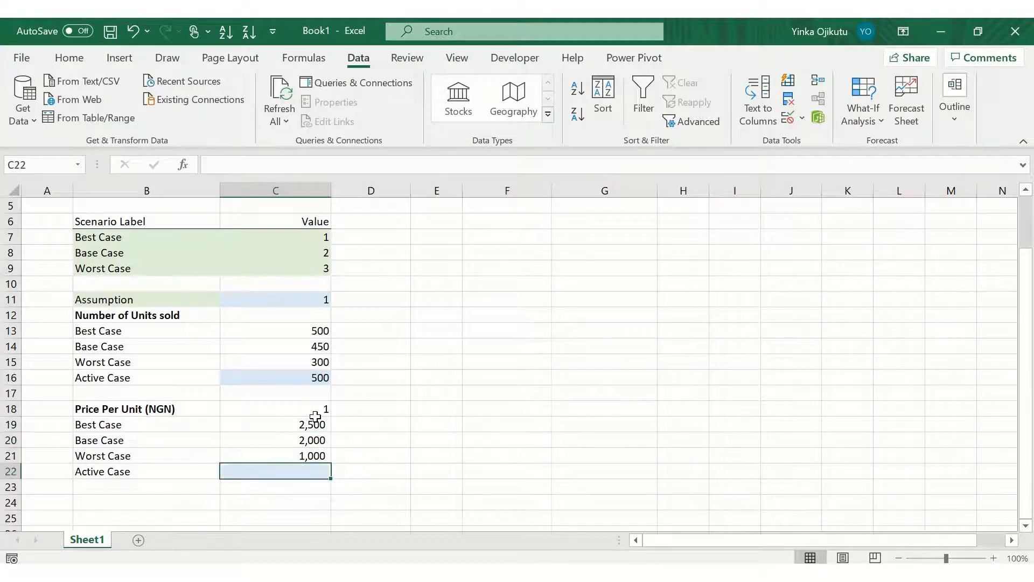
pyautogui.write('=cho')
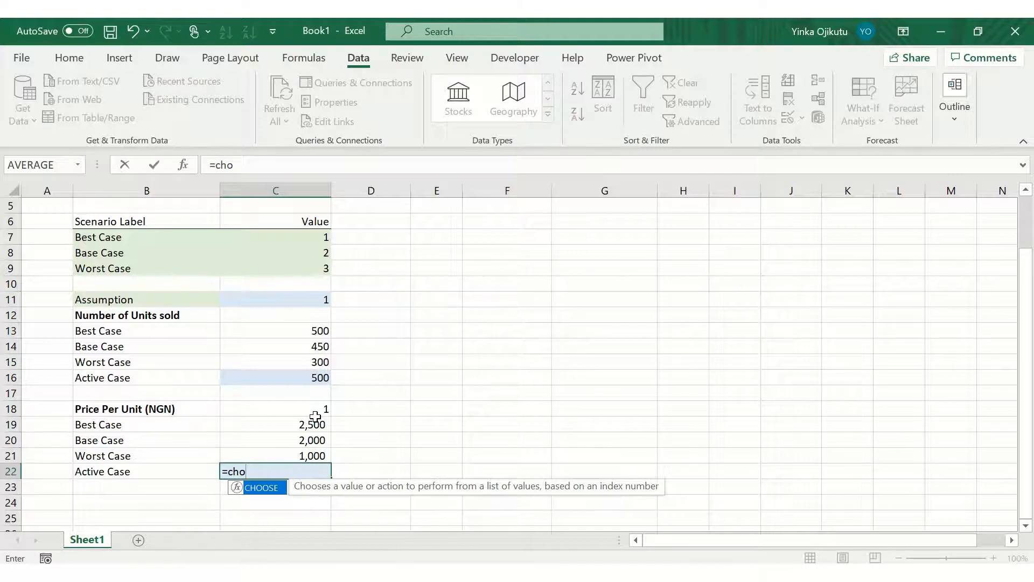
pyautogui.press('Tab')
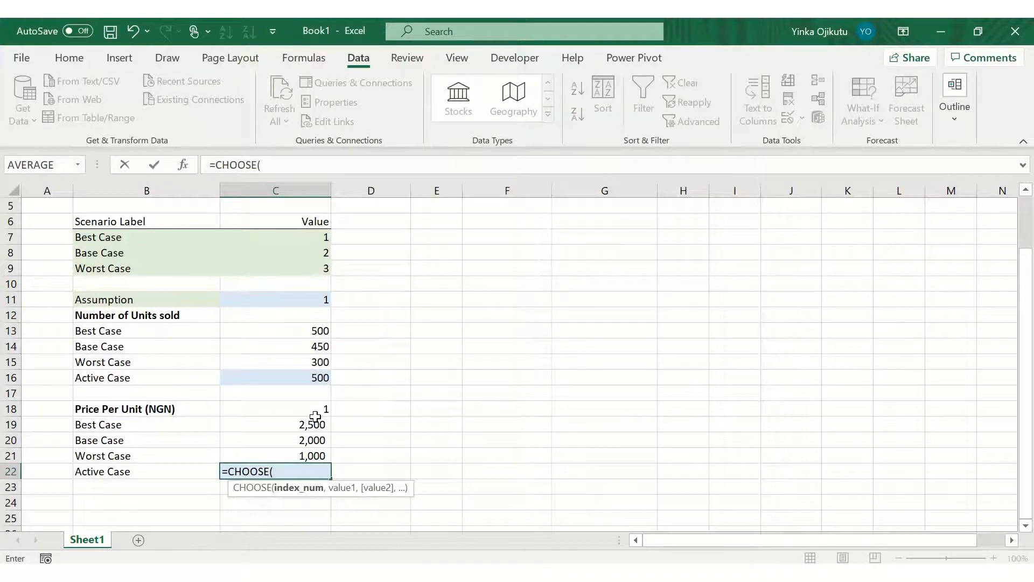
pyautogui.hotkey('ctrl', 'a')
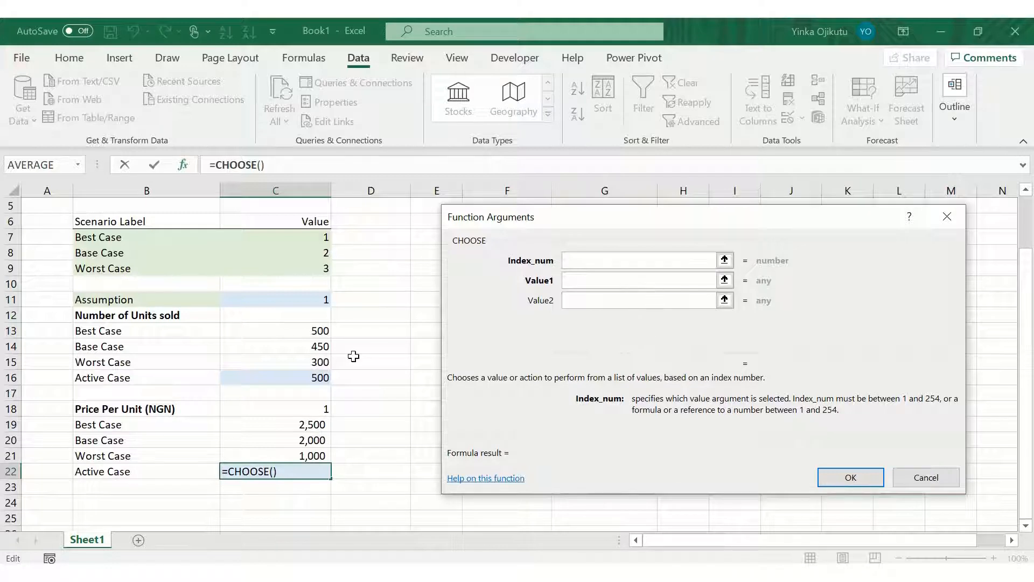
pyautogui.click(296, 405)
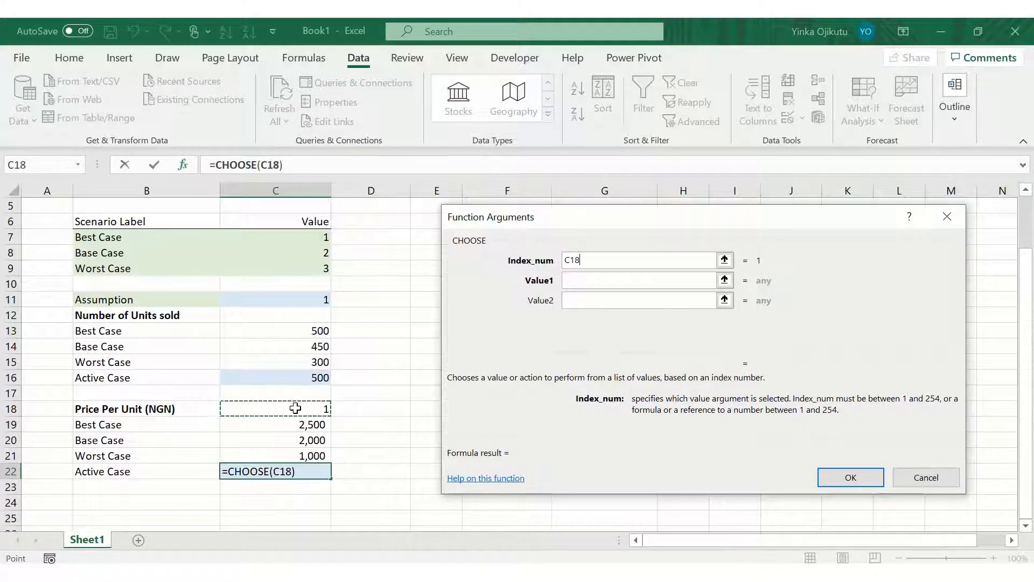
pyautogui.click(581, 279)
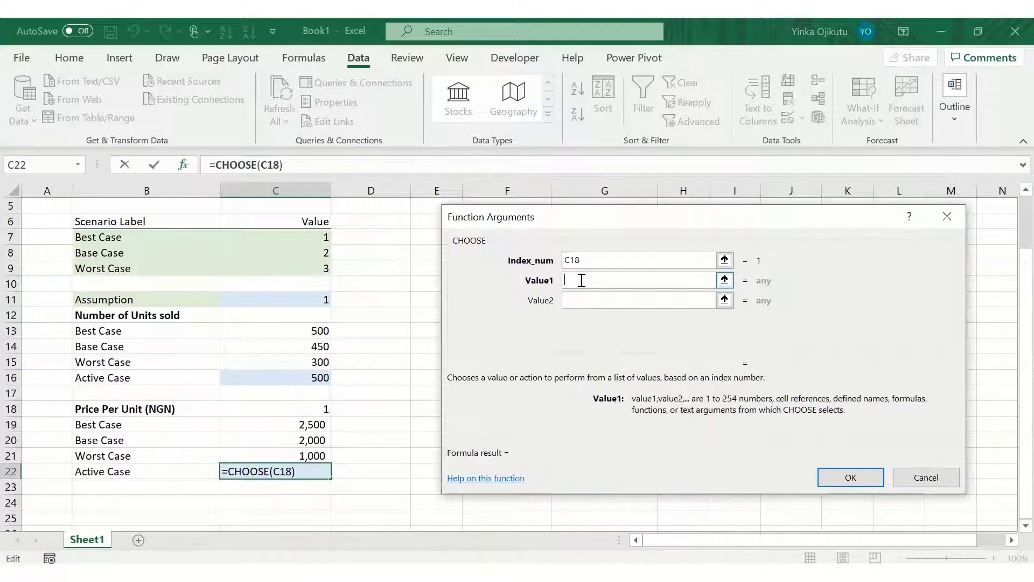
pyautogui.click(314, 424)
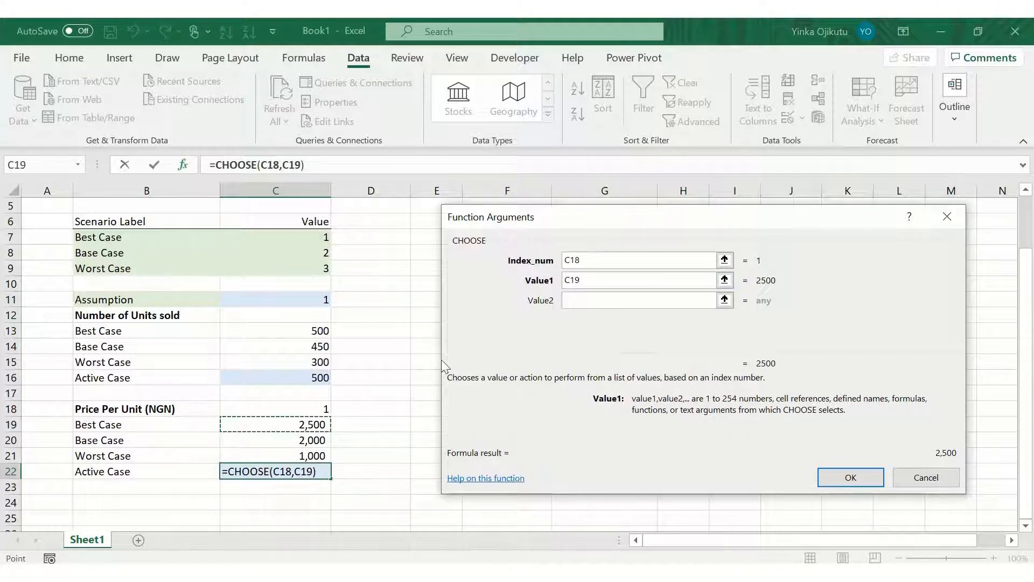
pyautogui.click(577, 298)
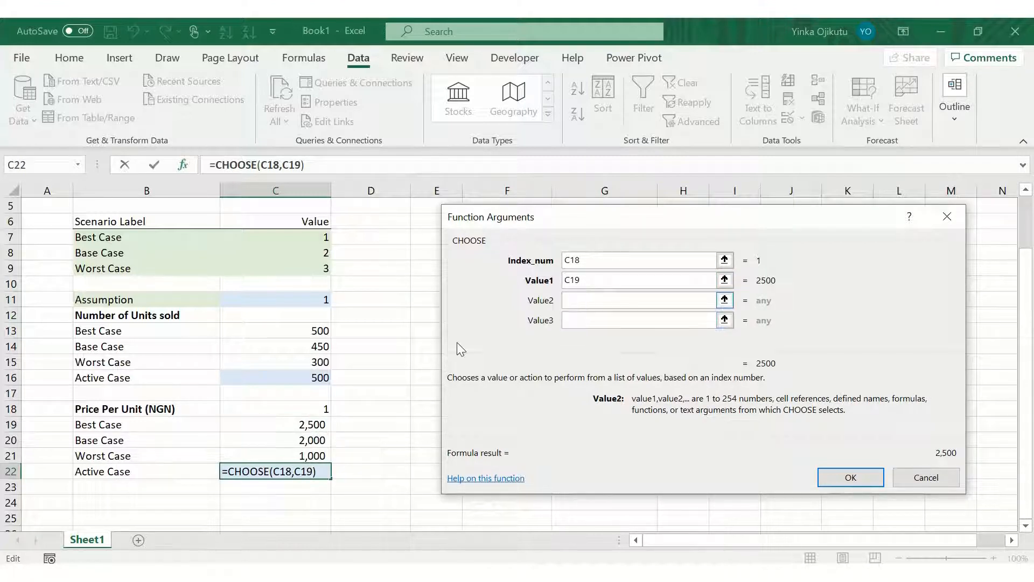
pyautogui.click(306, 440)
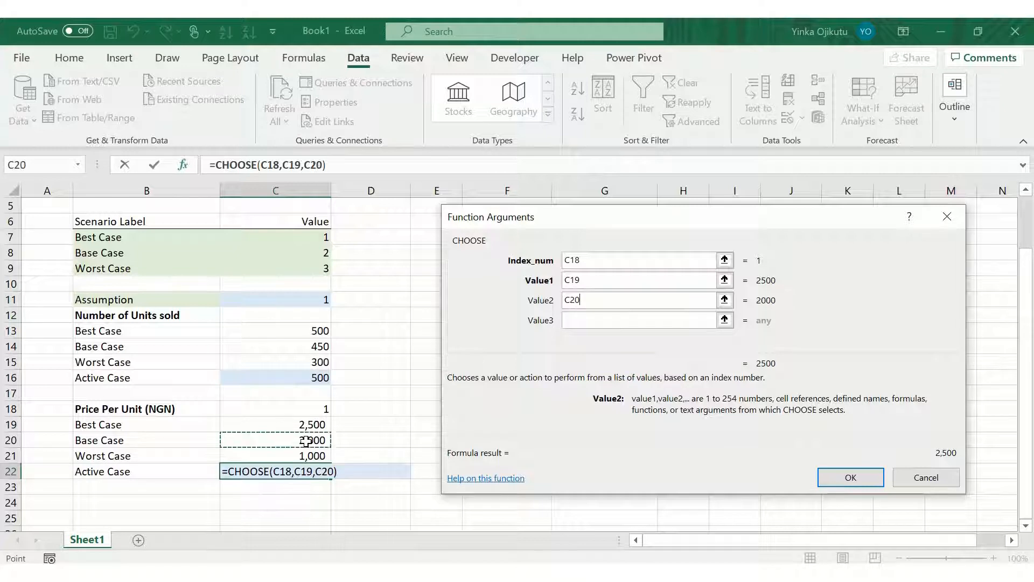
pyautogui.click(594, 319)
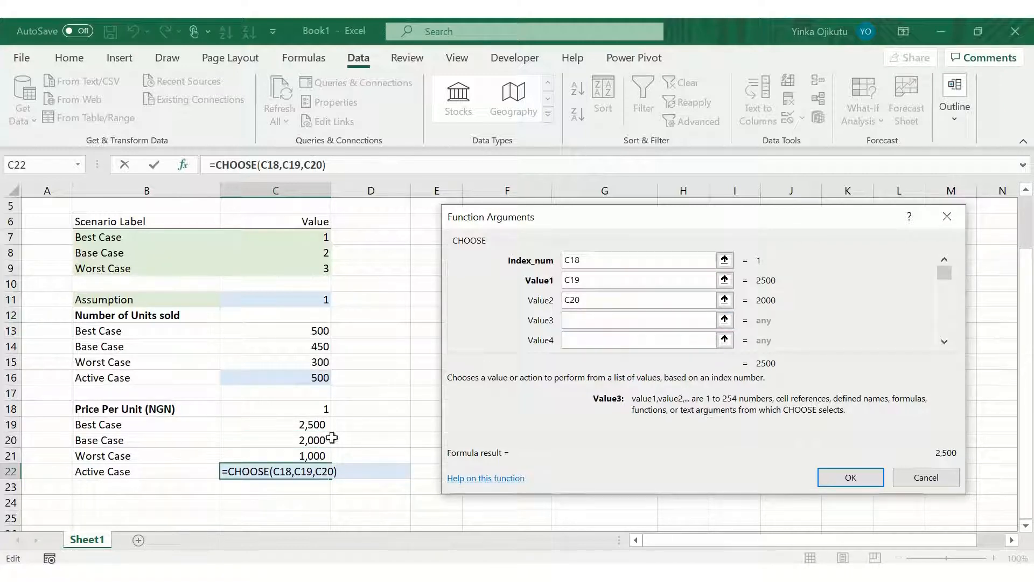
pyautogui.click(308, 454)
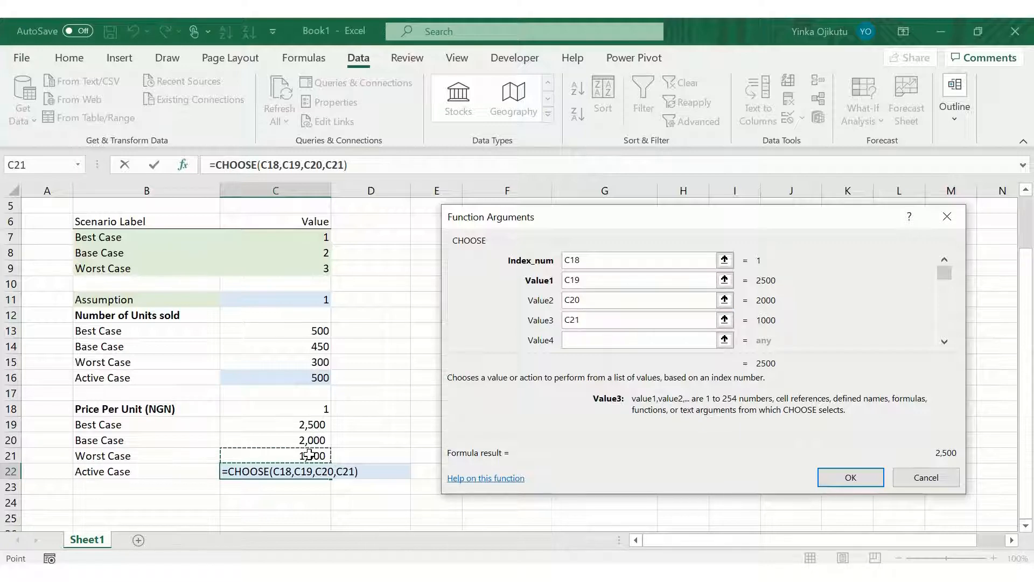
pyautogui.click(851, 478)
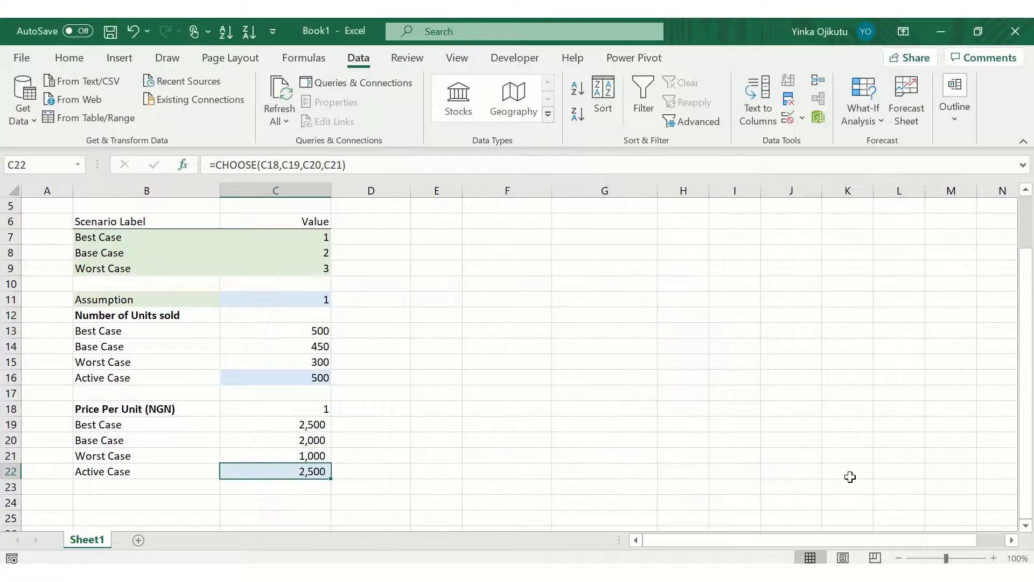
# Step: Pick 2 from the C18 scenario dropdown to switch the active price case
pyautogui.click(474, 423)
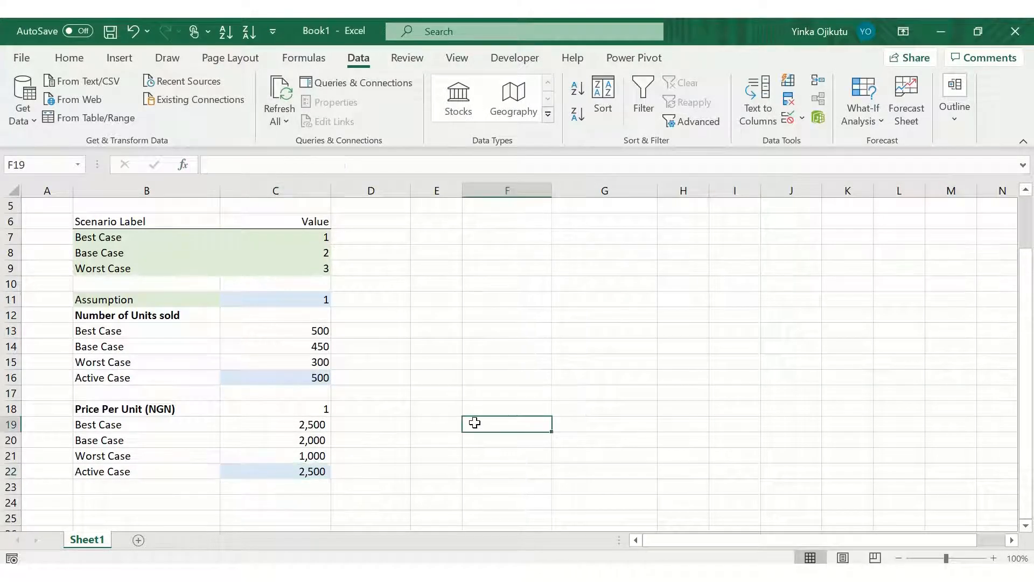
pyautogui.press('Left')
pyautogui.press('Left')
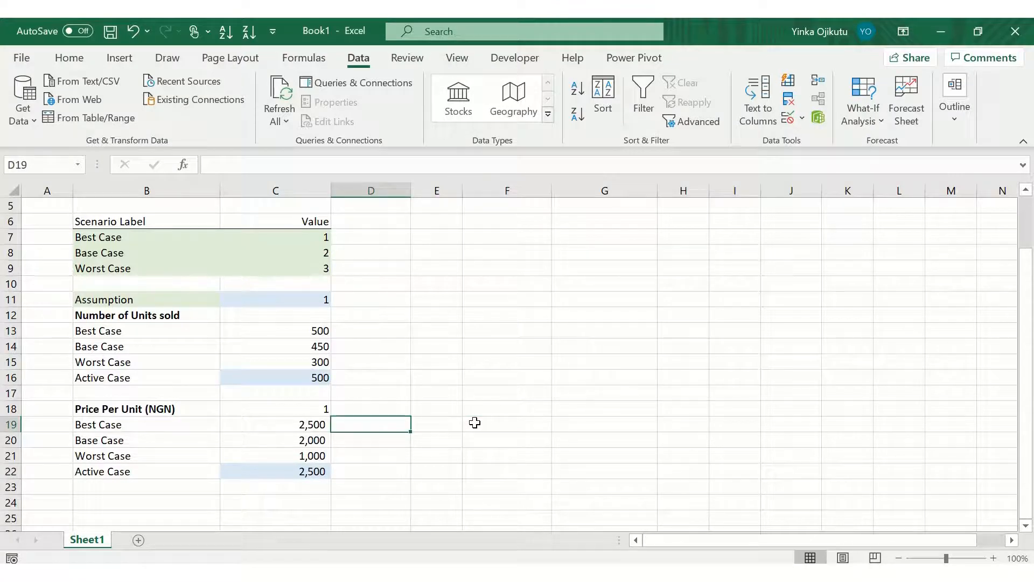
pyautogui.press('Up')
pyautogui.press('Left')
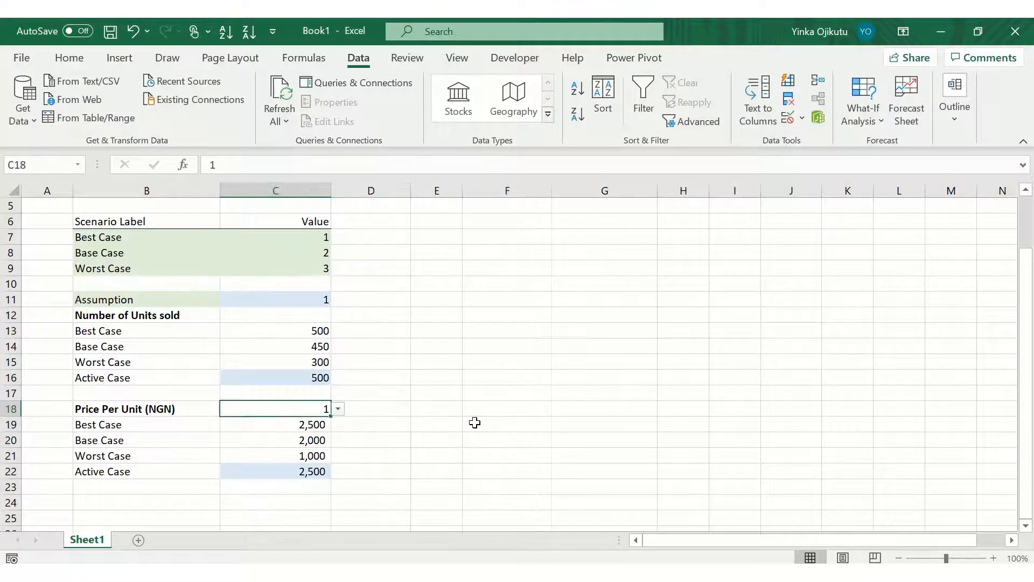
pyautogui.click(338, 410)
pyautogui.click(306, 433)
pyautogui.press('Down')
pyautogui.press('Down')
pyautogui.press('Down')
pyautogui.press('Down')
pyautogui.press('Down')
pyautogui.press('Down')
pyautogui.press('Down')
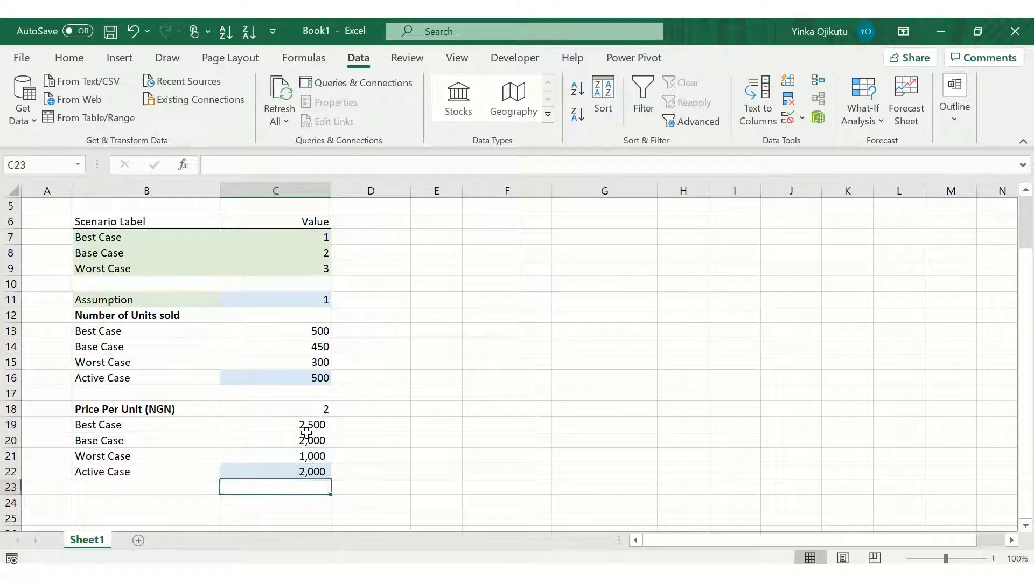
# Step: Label cell B24 as Forecast Revenue
pyautogui.press('Up')
pyautogui.press('Left')
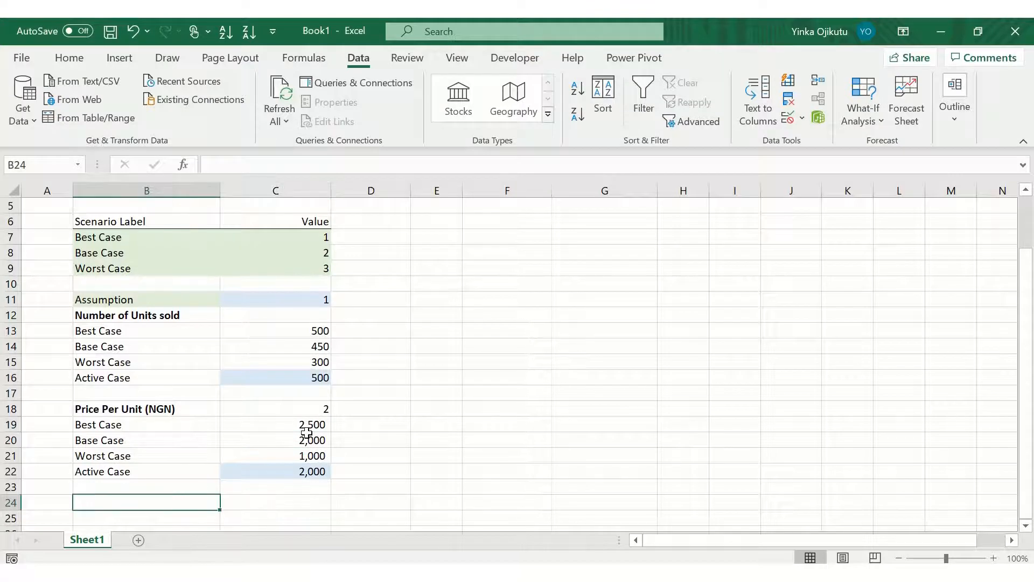
pyautogui.write('Revenue')
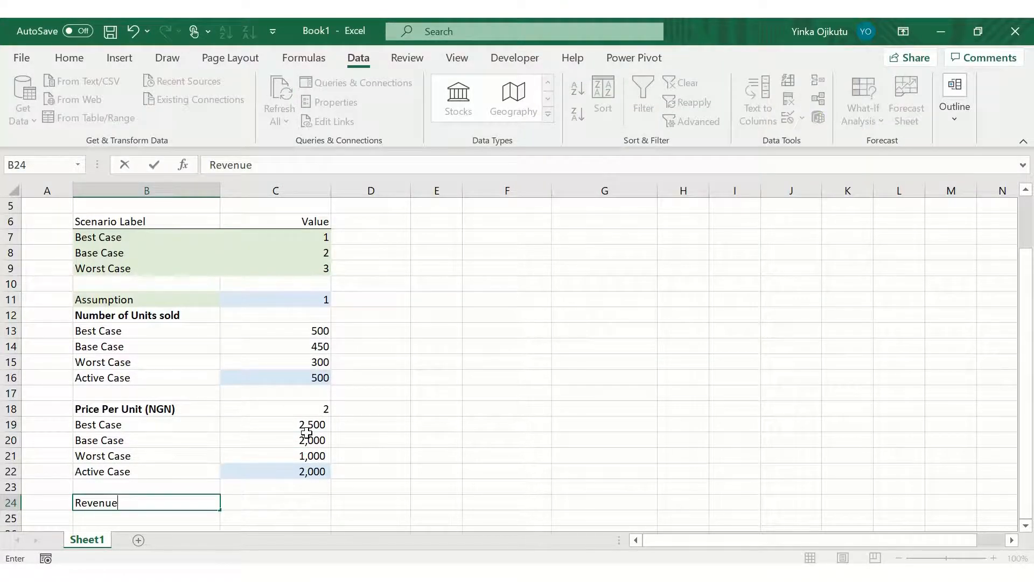
pyautogui.press('BackSpace')
pyautogui.press('BackSpace')
pyautogui.press('BackSpace')
pyautogui.press('BackSpace')
pyautogui.press('BackSpace')
pyautogui.press('BackSpace')
pyautogui.press('BackSpace')
pyautogui.write('Forecast Revenue')
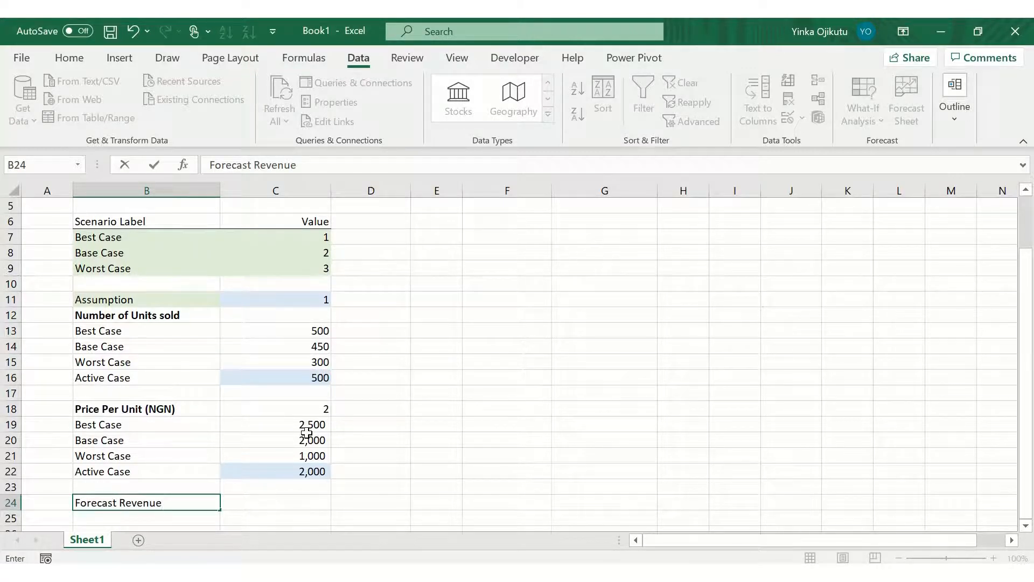
pyautogui.press('Tab')
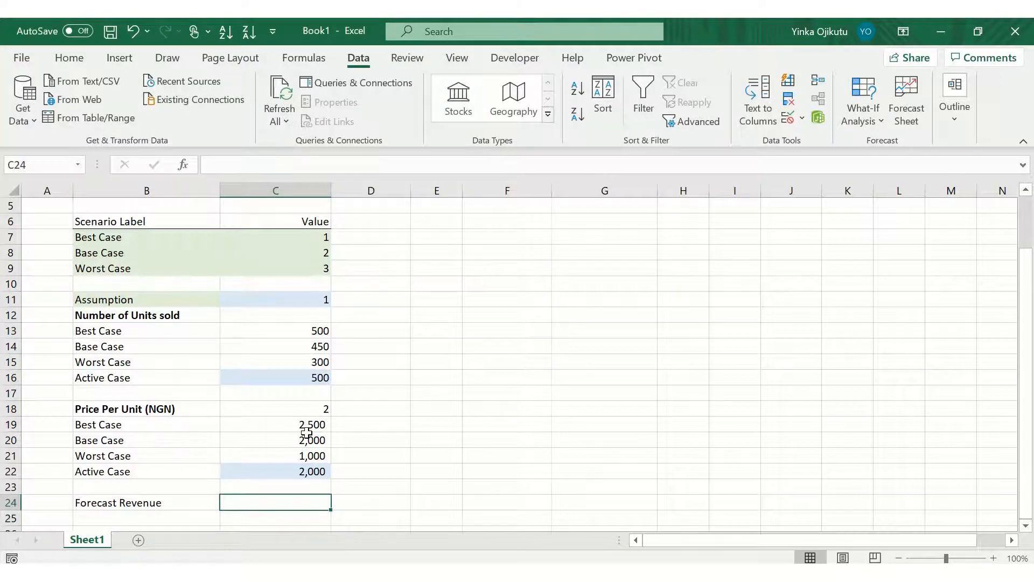
# Step: Enter a formula in C24 multiplying the Active Case units C16 by the Active Case price C22
pyautogui.write('=')
pyautogui.press('Up')
pyautogui.press('Up')
pyautogui.press('Up')
pyautogui.press('Up')
pyautogui.press('Up')
pyautogui.press('Up')
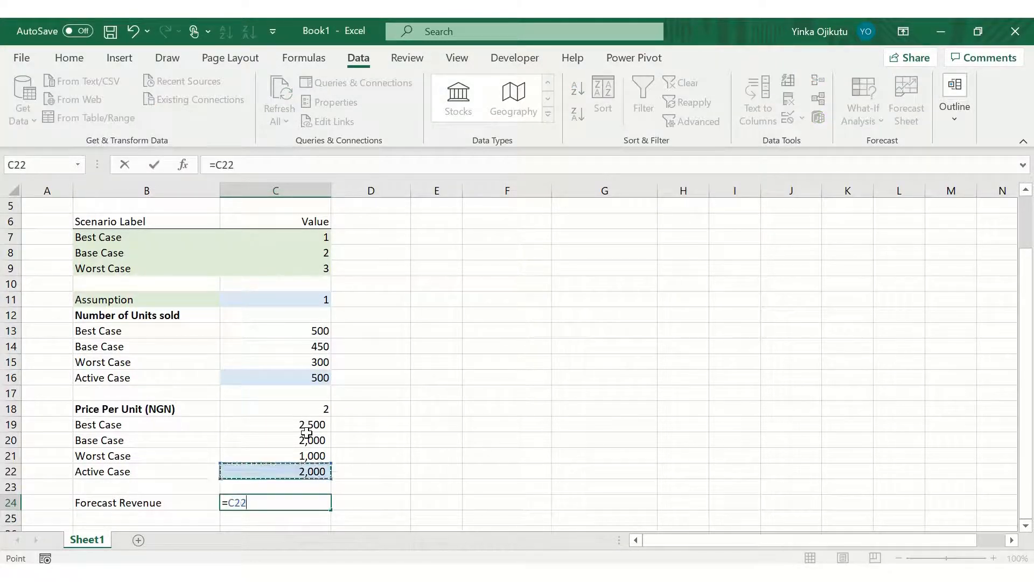
pyautogui.press('Up')
pyautogui.press('Up')
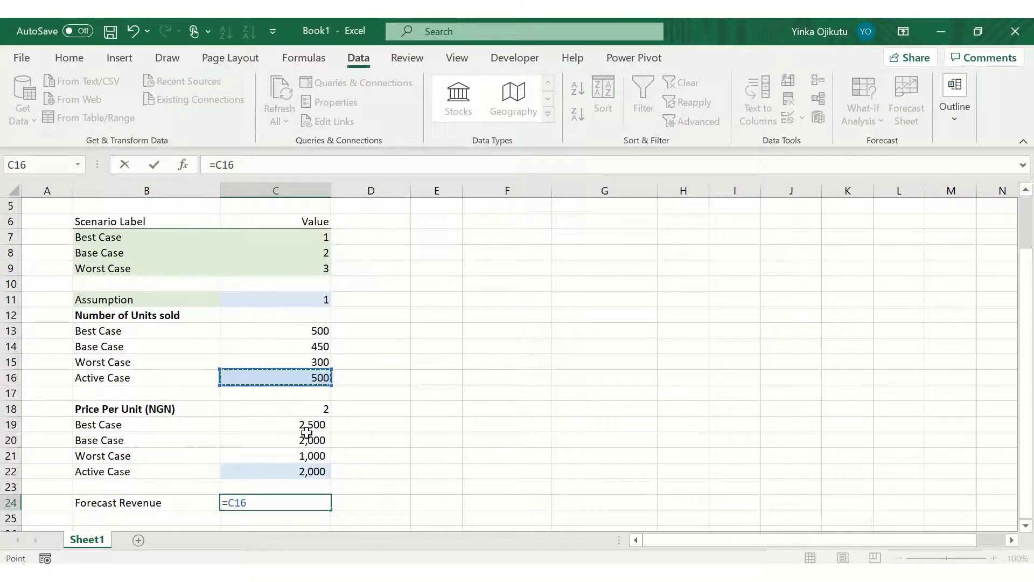
pyautogui.write('*')
pyautogui.press('Up')
pyautogui.press('Up')
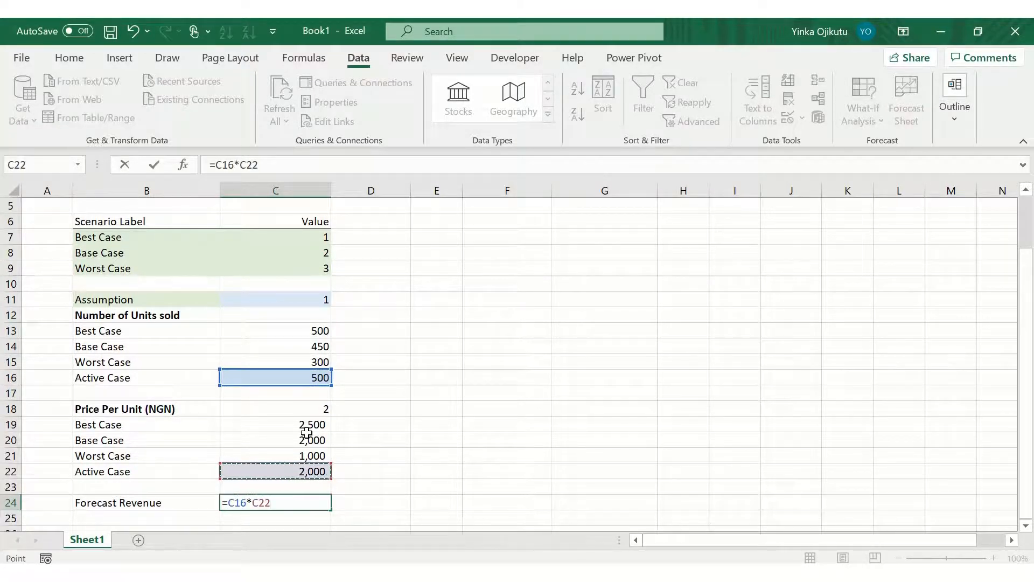
pyautogui.press('Return')
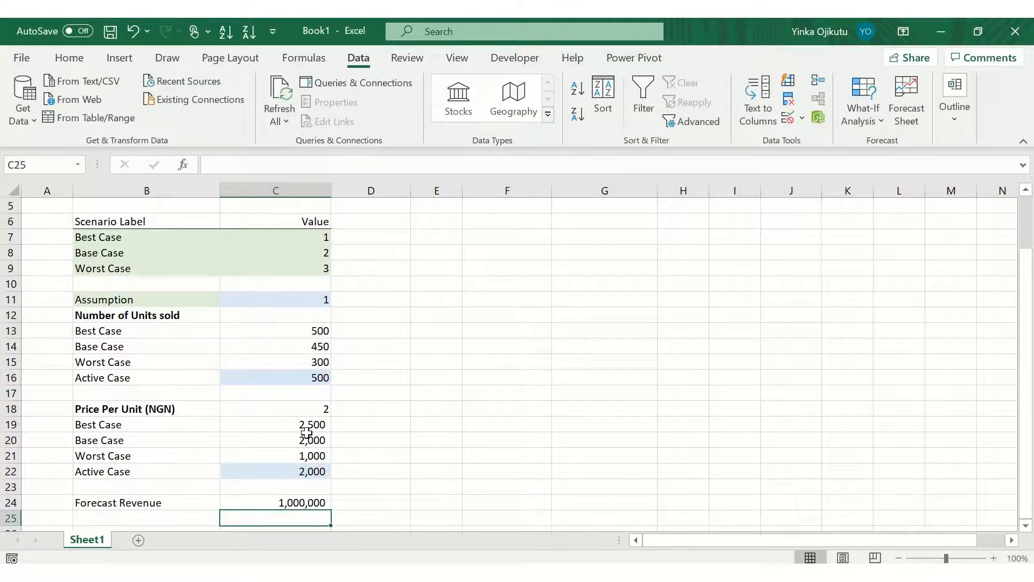
pyautogui.press('Up')
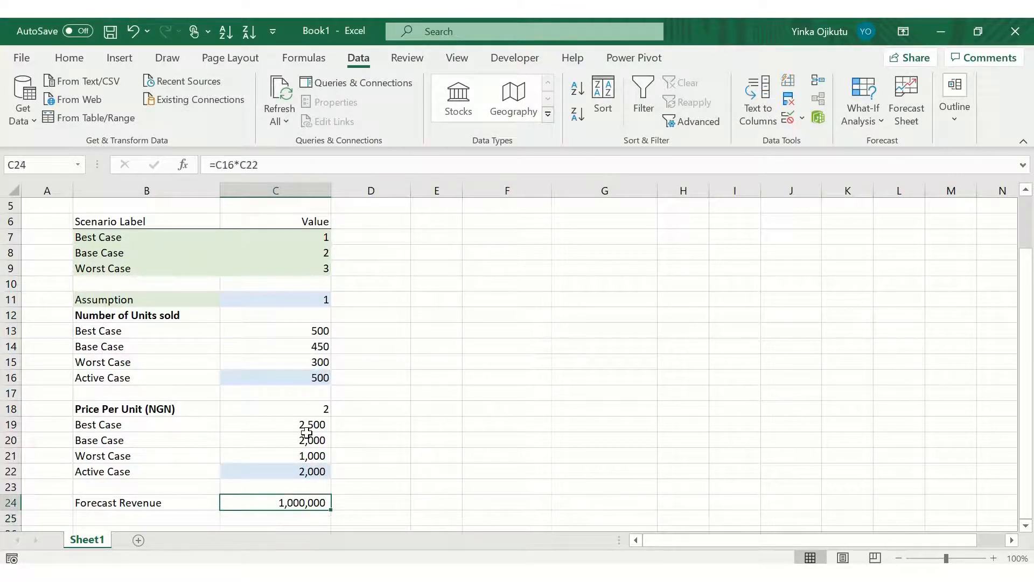
# Step: Apply a thick box border around the Forecast Revenue row B24:C24
pyautogui.press('Left')
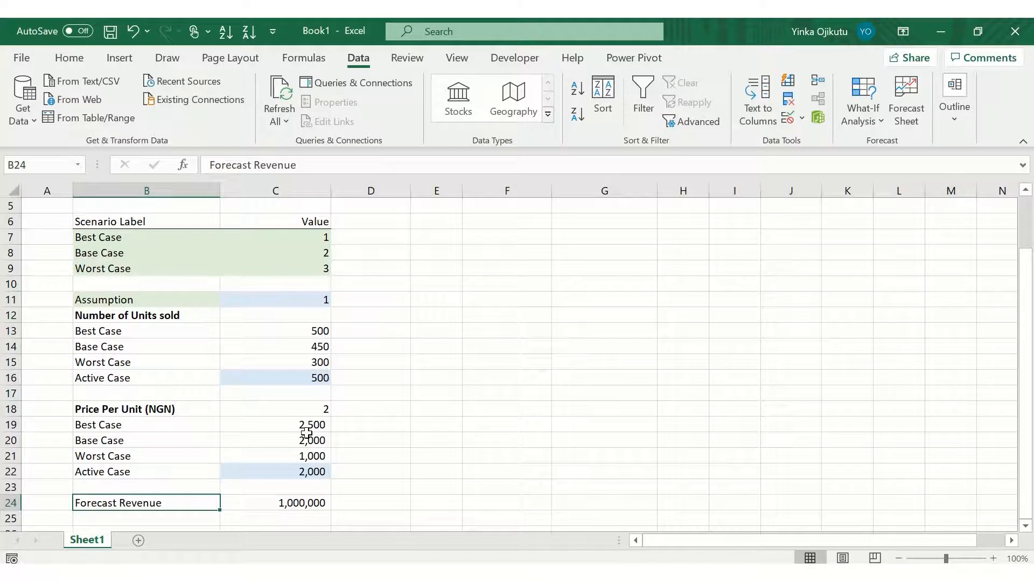
pyautogui.press('Right')
pyautogui.press('Left')
pyautogui.hotkey('shift', 'Right')
pyautogui.press('alt')
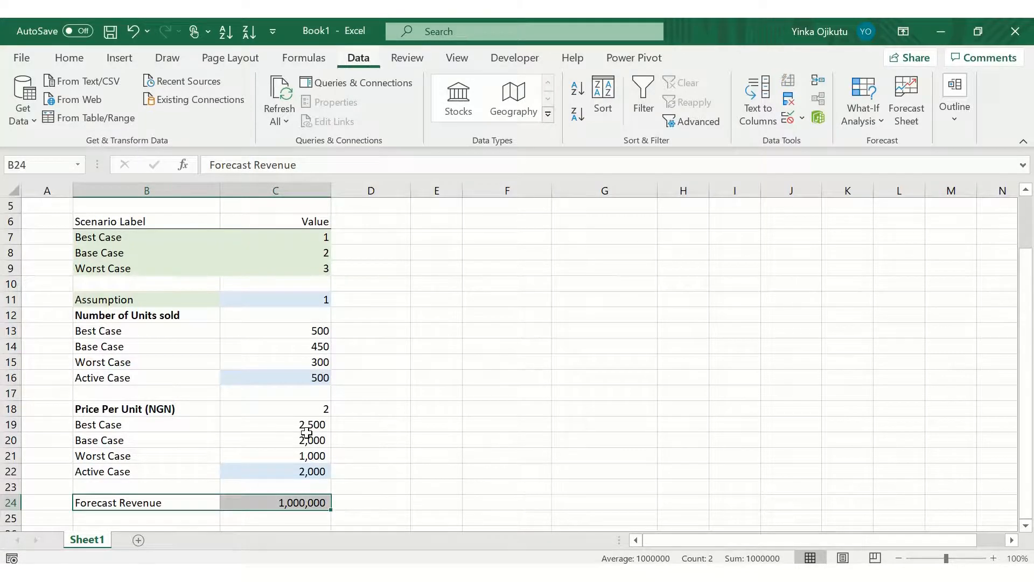
pyautogui.press('h')
pyautogui.press('b')
pyautogui.press('t')
pyautogui.press('Right')
pyautogui.press('Right')
pyautogui.press('Right')
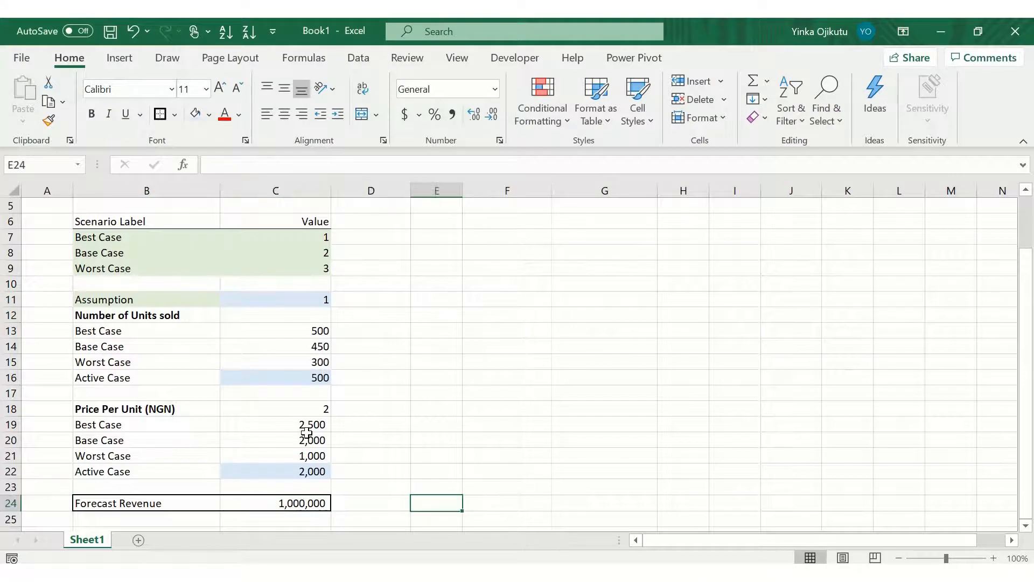
# Step: Test the model by picking 2 in the C11 units scenario dropdown and 3 in the C18 price dropdown
pyautogui.press('Left')
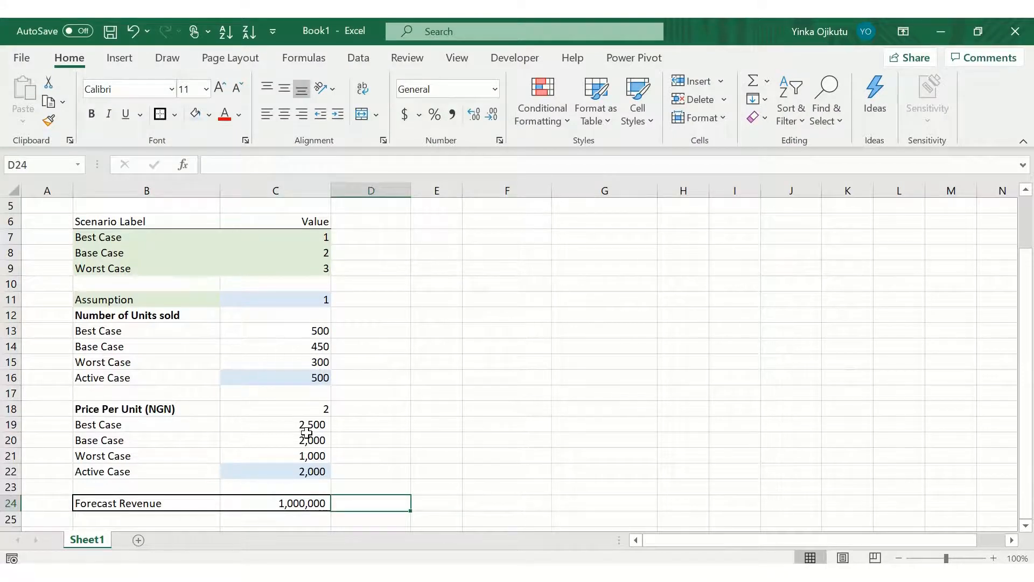
pyautogui.click(285, 301)
pyautogui.click(339, 300)
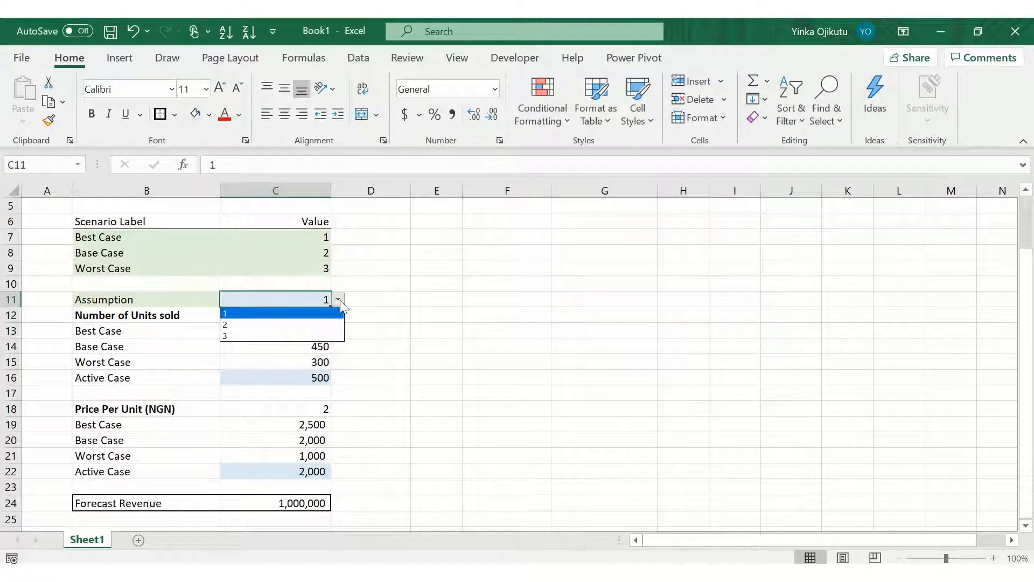
pyautogui.click(318, 324)
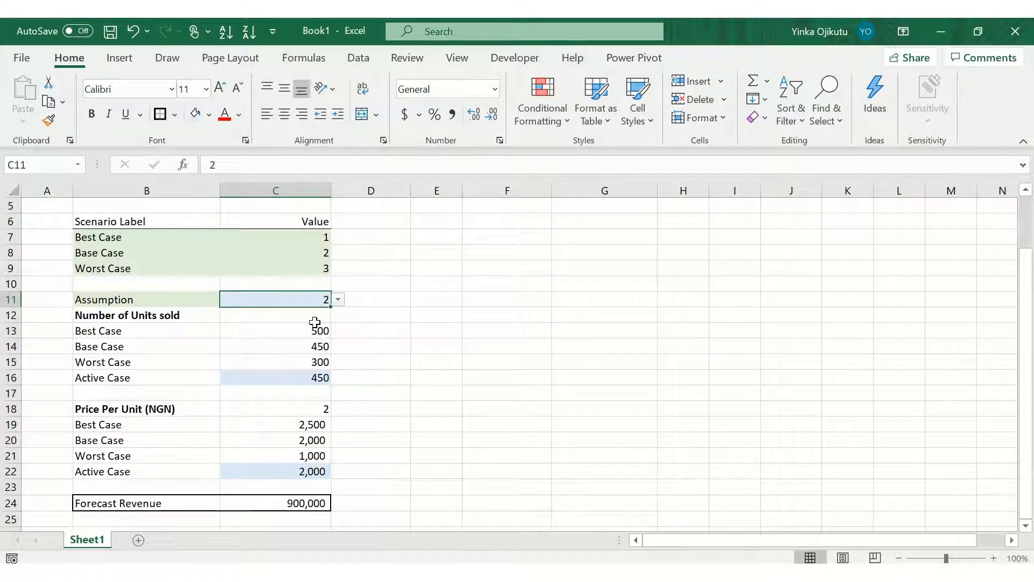
pyautogui.click(323, 408)
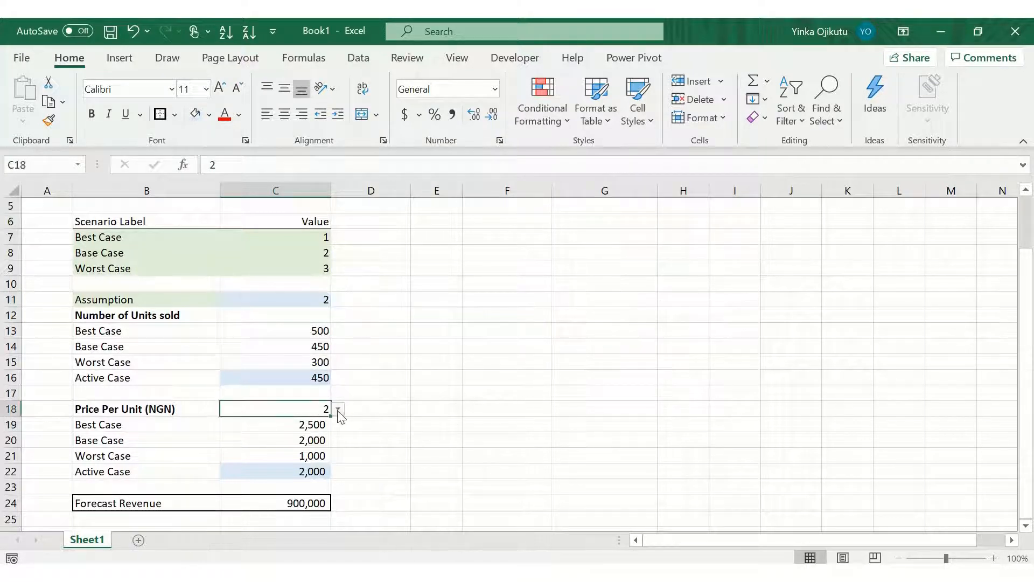
pyautogui.click(338, 409)
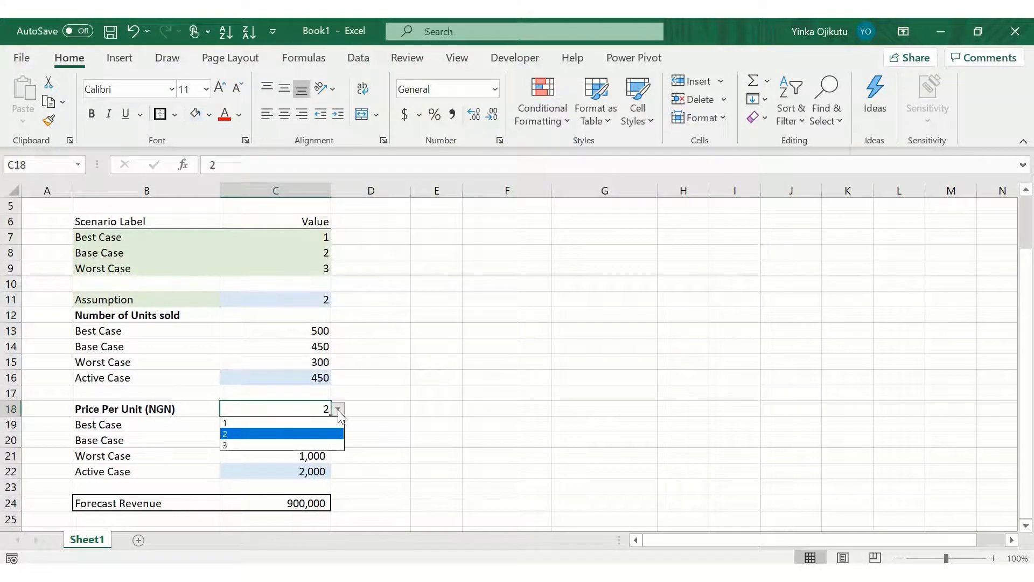
pyautogui.click(326, 444)
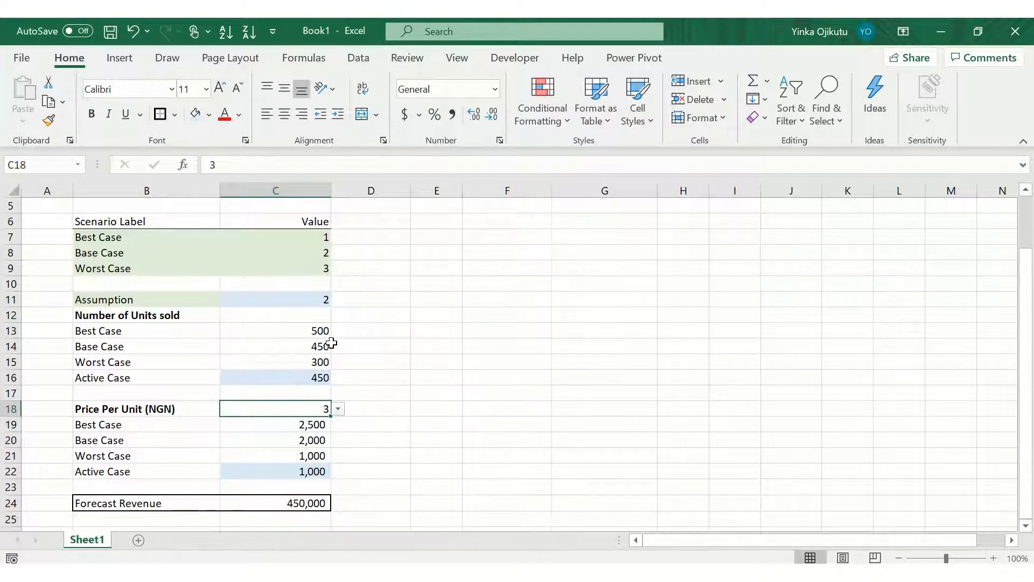
# Step: Set both the C18 price dropdown and the C11 units scenario dropdown to 1
pyautogui.click(338, 409)
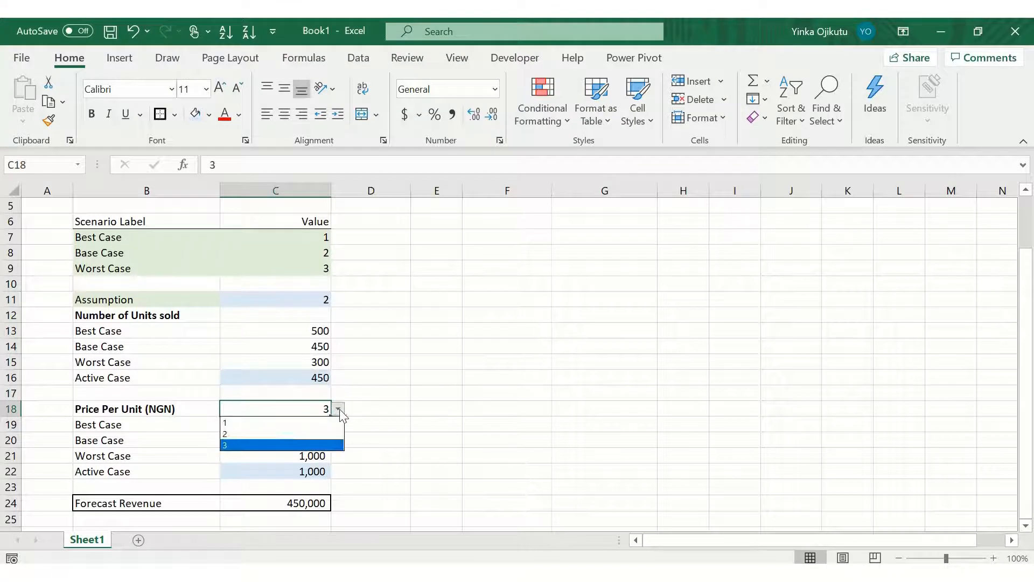
pyautogui.click(318, 425)
pyautogui.click(300, 300)
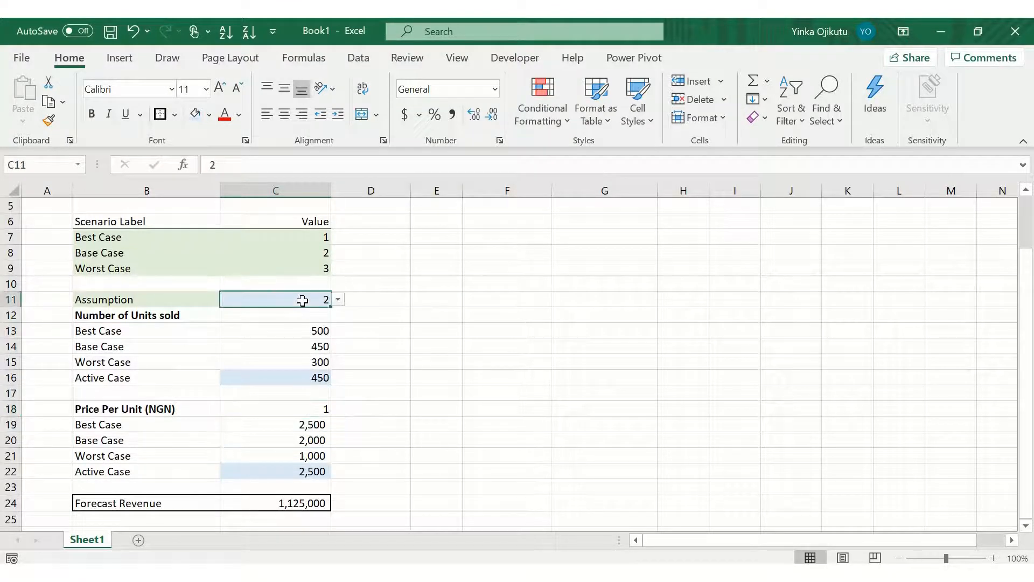
pyautogui.click(338, 299)
pyautogui.click(322, 312)
# Step: Label cell F6 as Scenario Label to start a second lookup table
pyautogui.press('Right')
pyautogui.press('Right')
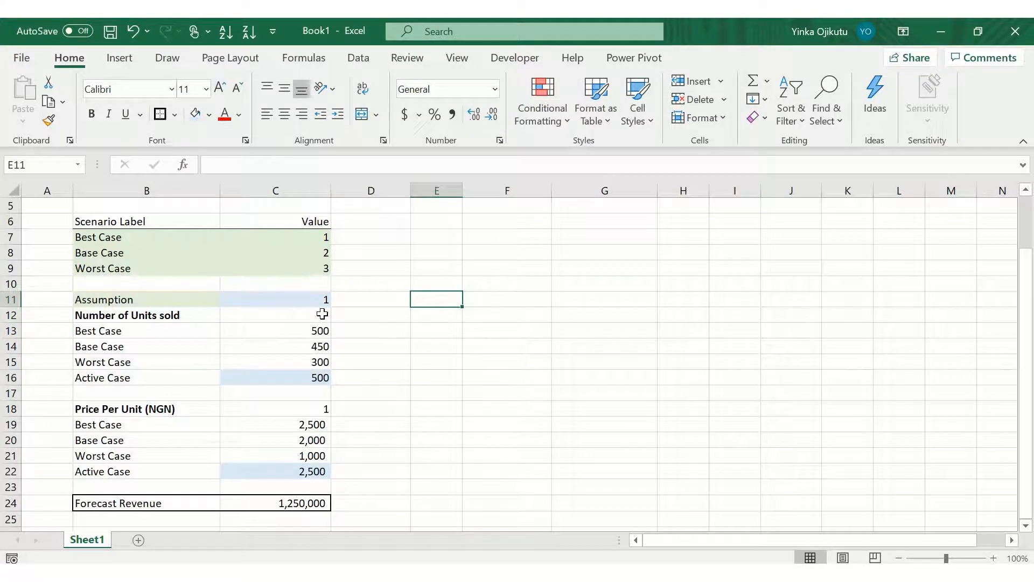
pyautogui.press('Up')
pyautogui.press('Up')
pyautogui.press('Up')
pyautogui.press('Up')
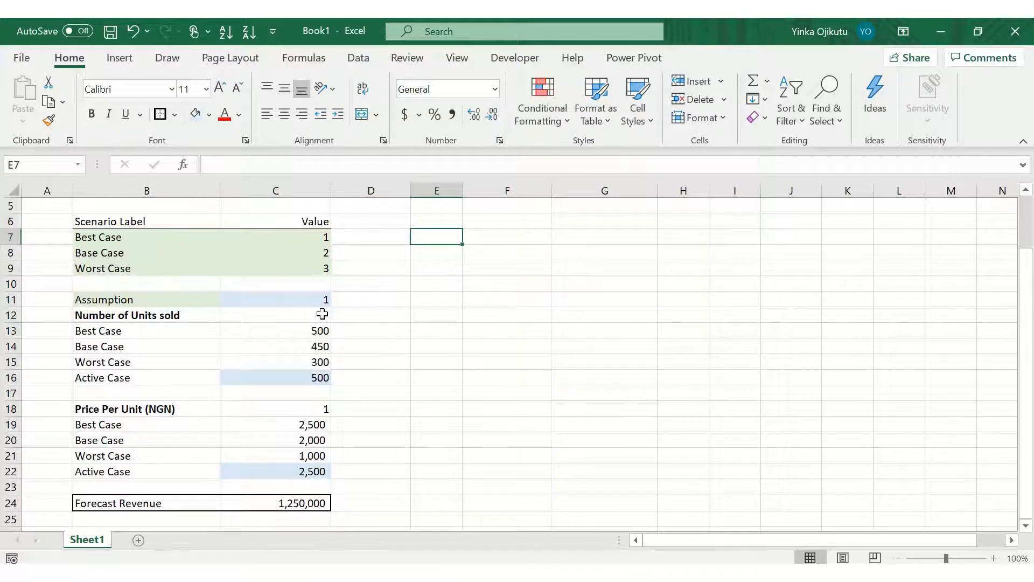
pyautogui.press('Up')
pyautogui.press('Right')
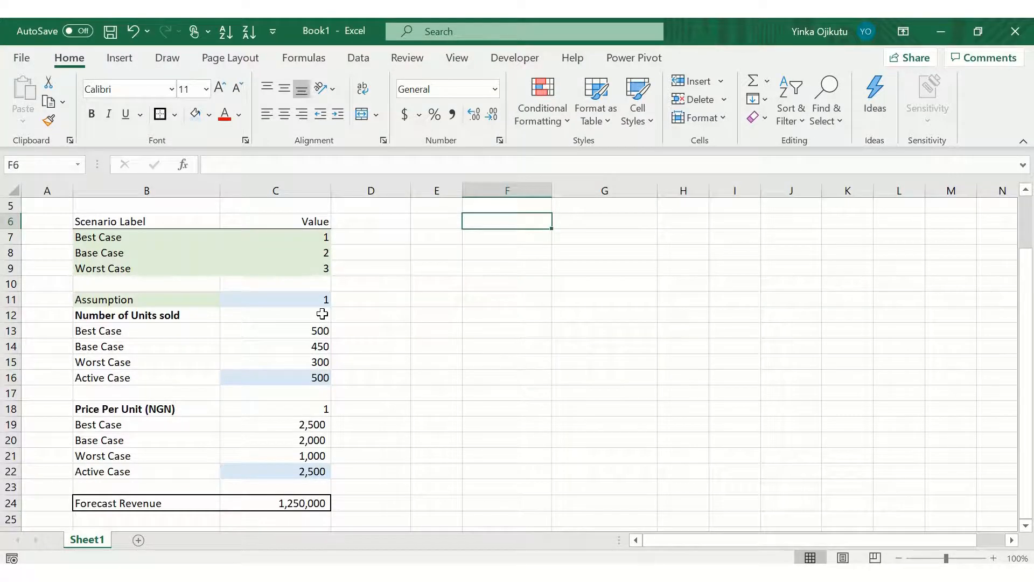
pyautogui.write('Sc')
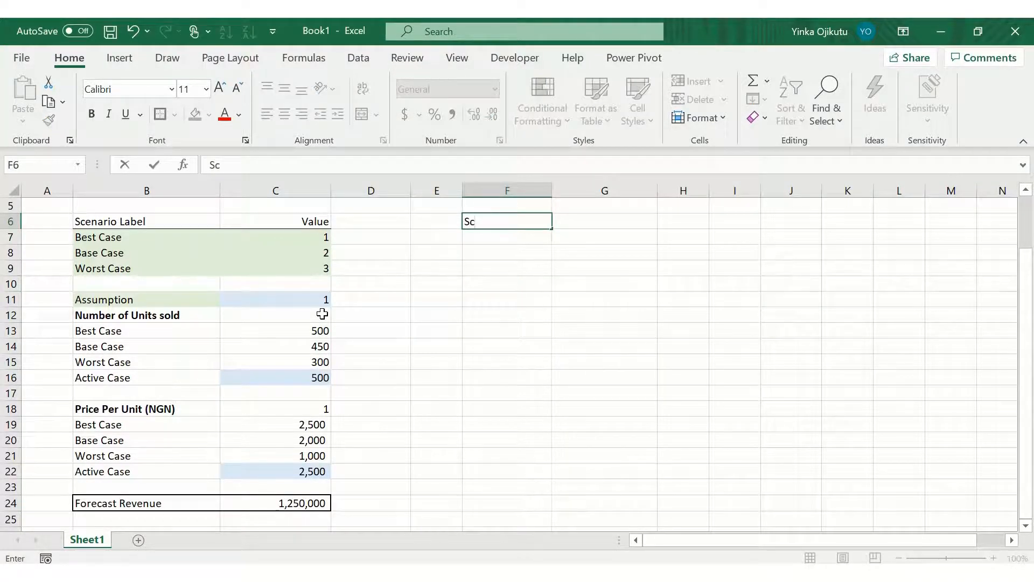
pyautogui.write('enario Label')
pyautogui.press('Return')
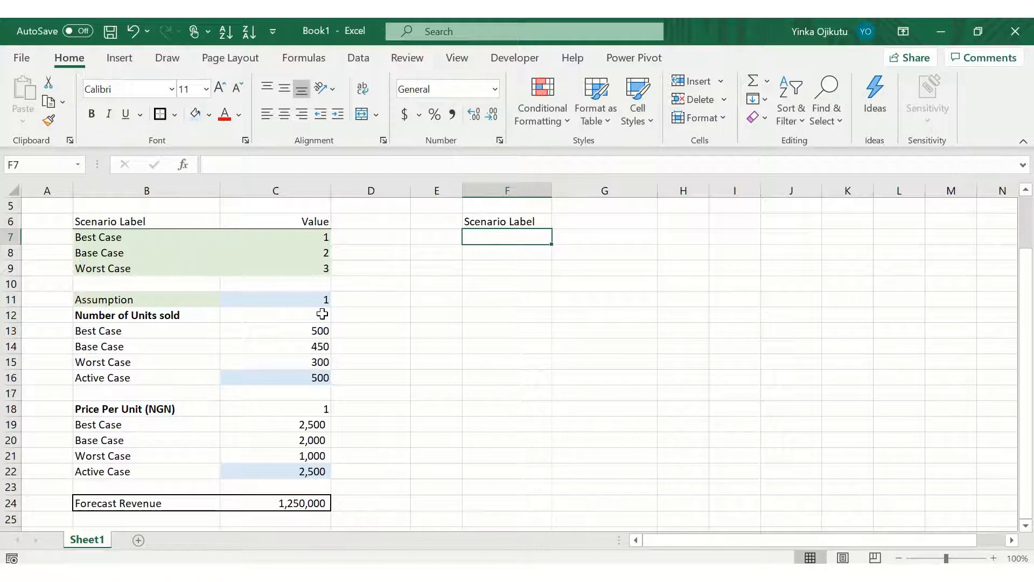
# Step: Enter Outstanding in F7 and Exceeds Expectations in F8
pyautogui.write('Outstanding')
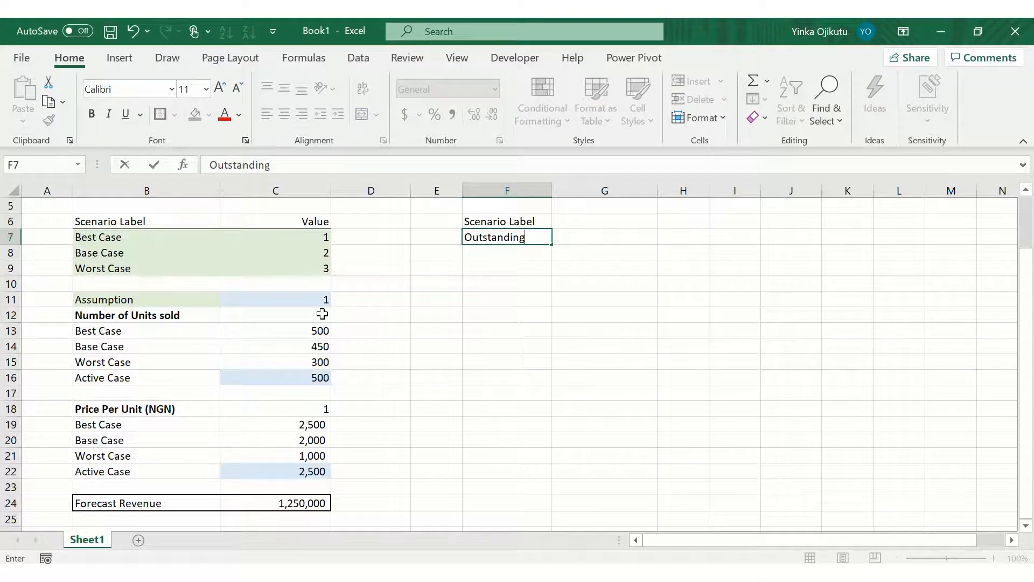
pyautogui.press('Return')
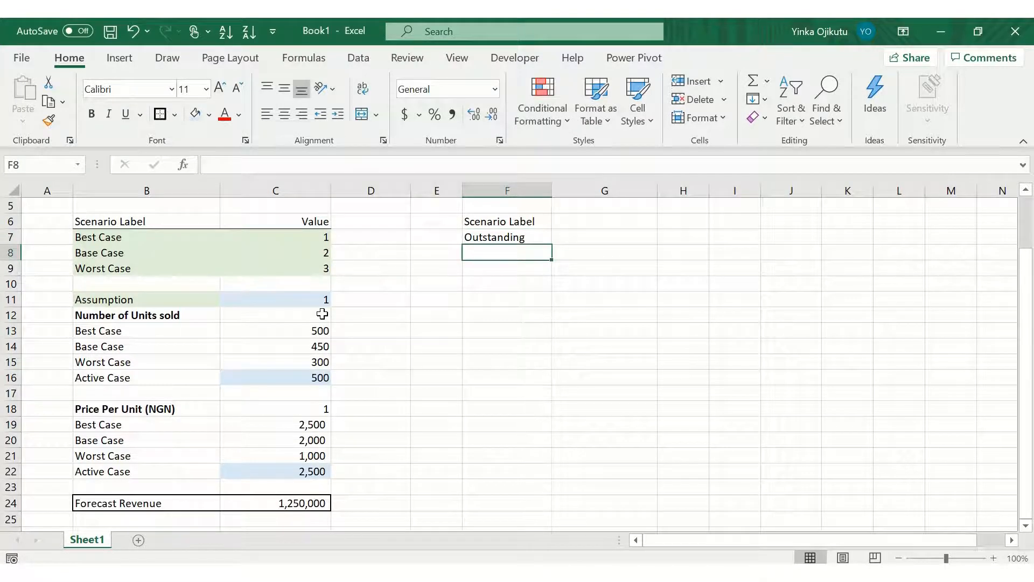
pyautogui.write('Exceeds')
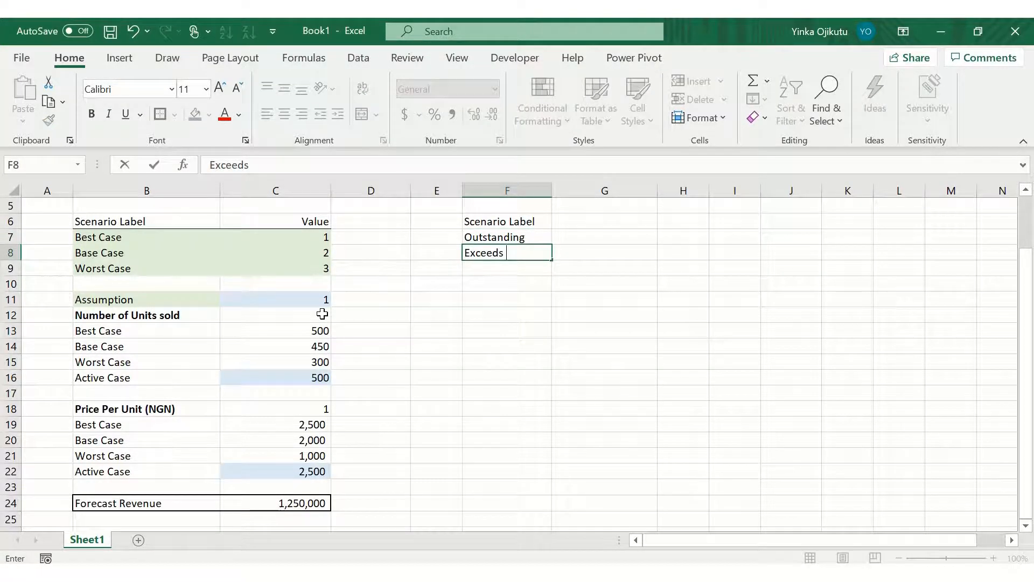
pyautogui.write(' Expectatio')
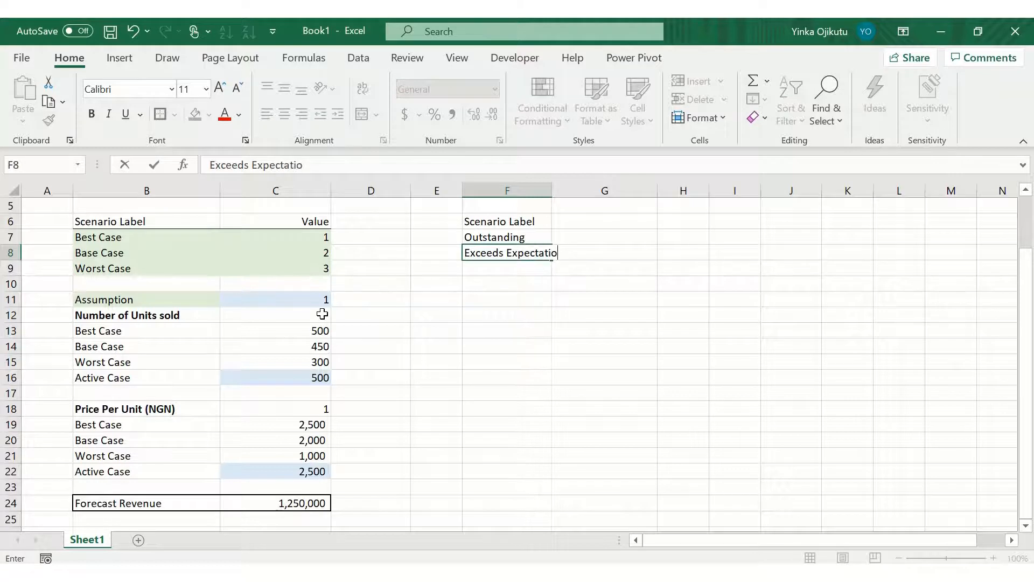
pyautogui.write('ns')
pyautogui.press('Return')
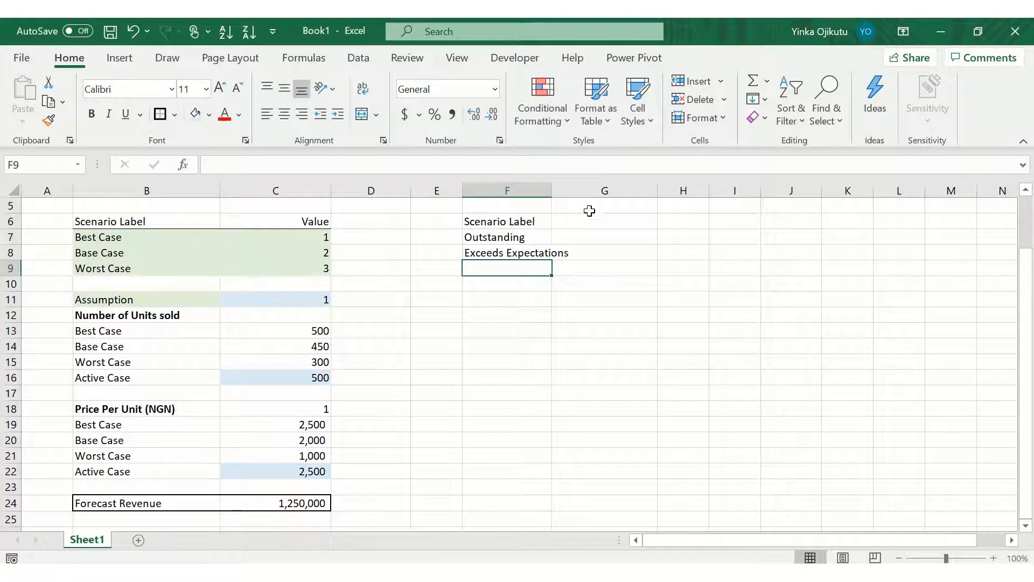
# Step: Widen column F to fit the labels and enter Meets Expectations in F9
pyautogui.click(551, 190)
pyautogui.moveTo(551, 190); pyautogui.dragTo(576, 192)
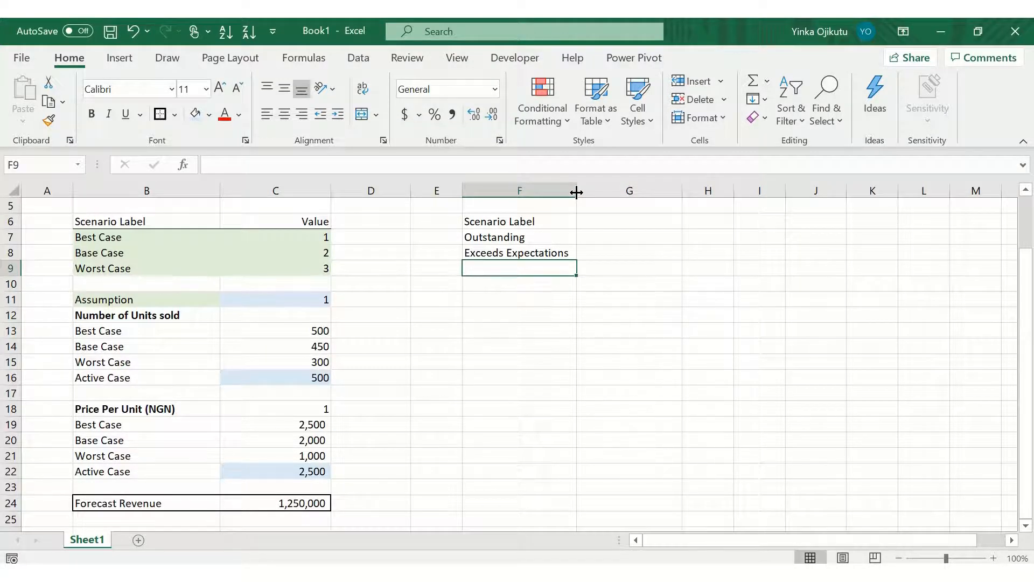
pyautogui.write('Meets E')
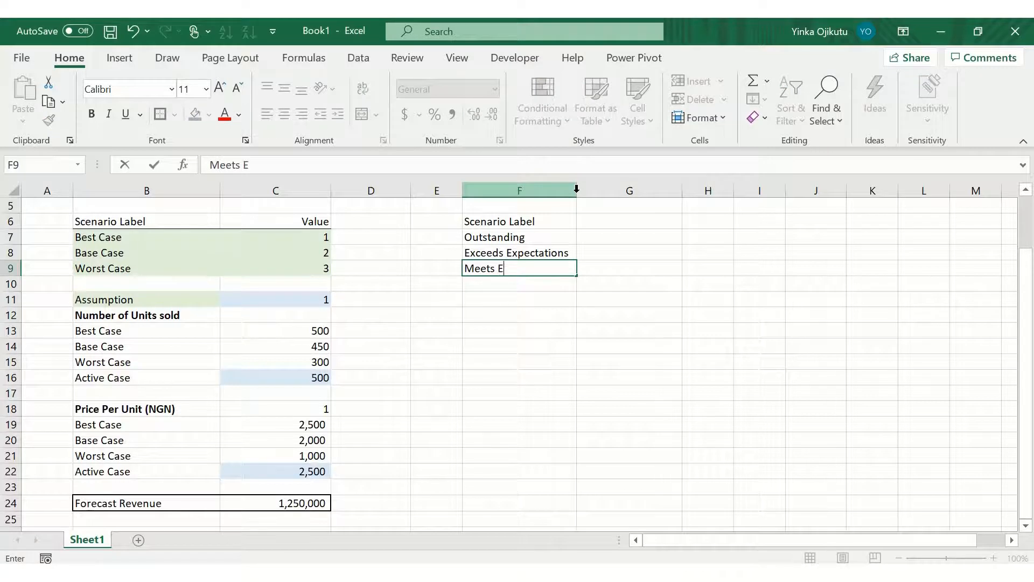
pyautogui.write('xpectations')
pyautogui.press('Return')
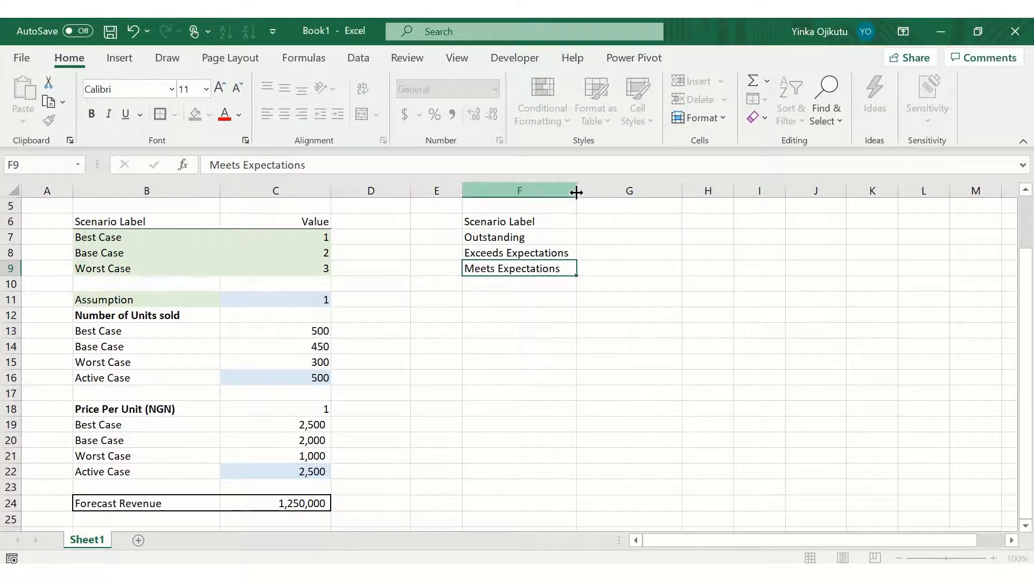
# Step: Enter Needs Improvement in F10 and Unsatisfactory in F11
pyautogui.write('Needs I')
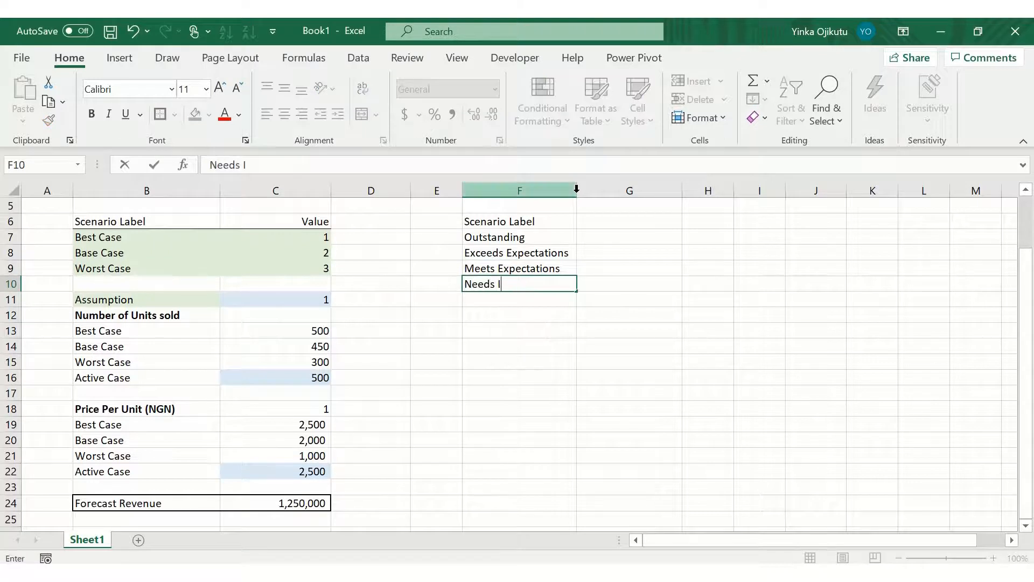
pyautogui.write('mprovement')
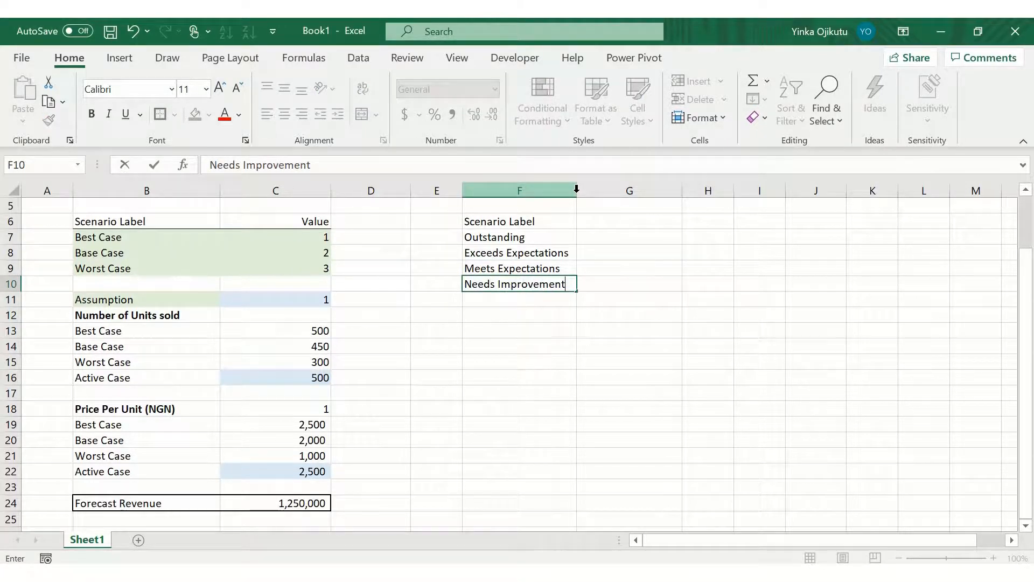
pyautogui.hotkey('ctrl', 'Return')
pyautogui.press('Return')
pyautogui.write('Un')
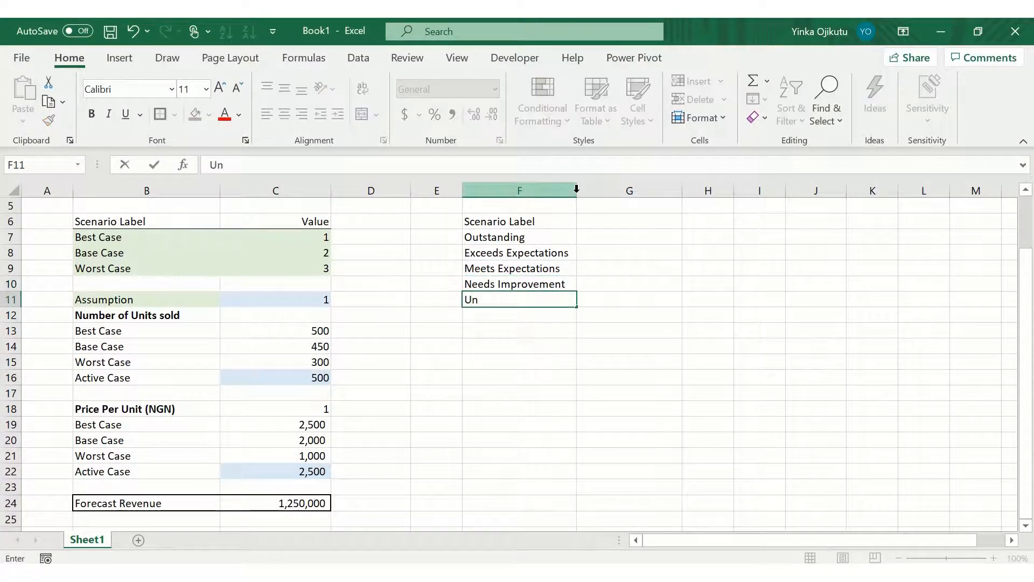
pyautogui.write('satisfactory')
pyautogui.hotkey('ctrl', 'Return')
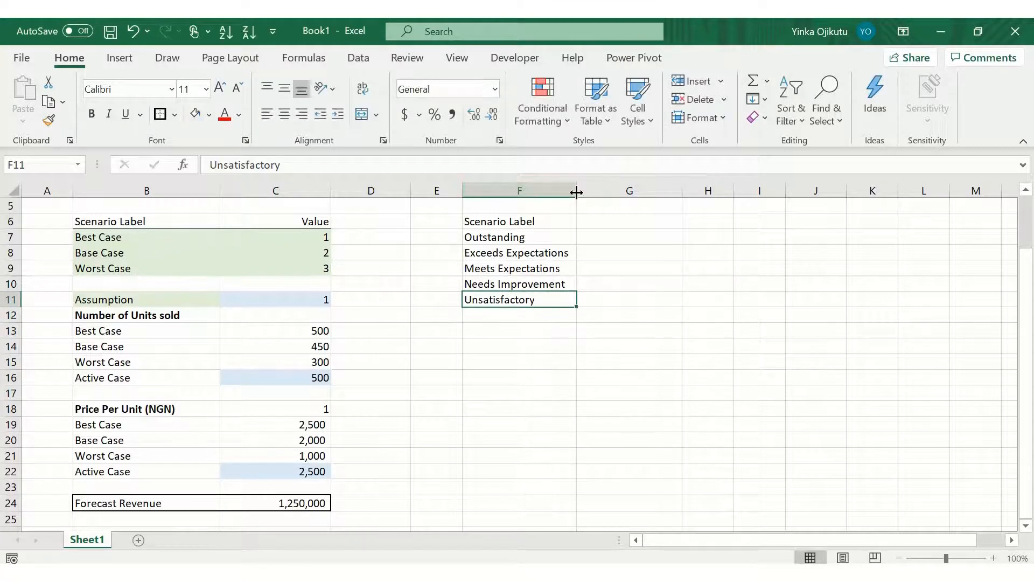
# Step: Enter the header Value in G6 and right-align it
pyautogui.press('Up')
pyautogui.press('Up')
pyautogui.press('Up')
pyautogui.press('Up')
pyautogui.press('Up')
pyautogui.press('Right')
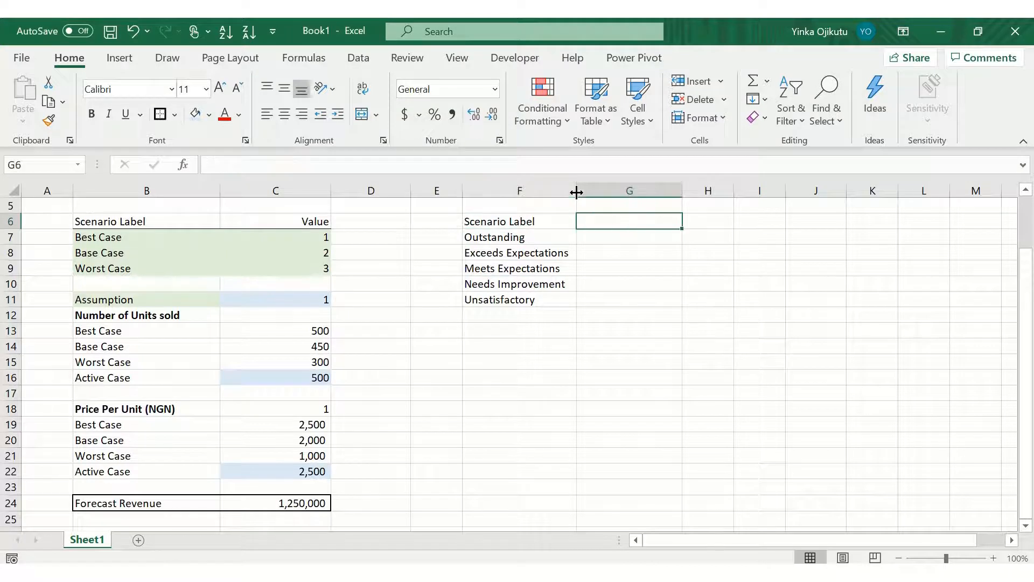
pyautogui.press('Down')
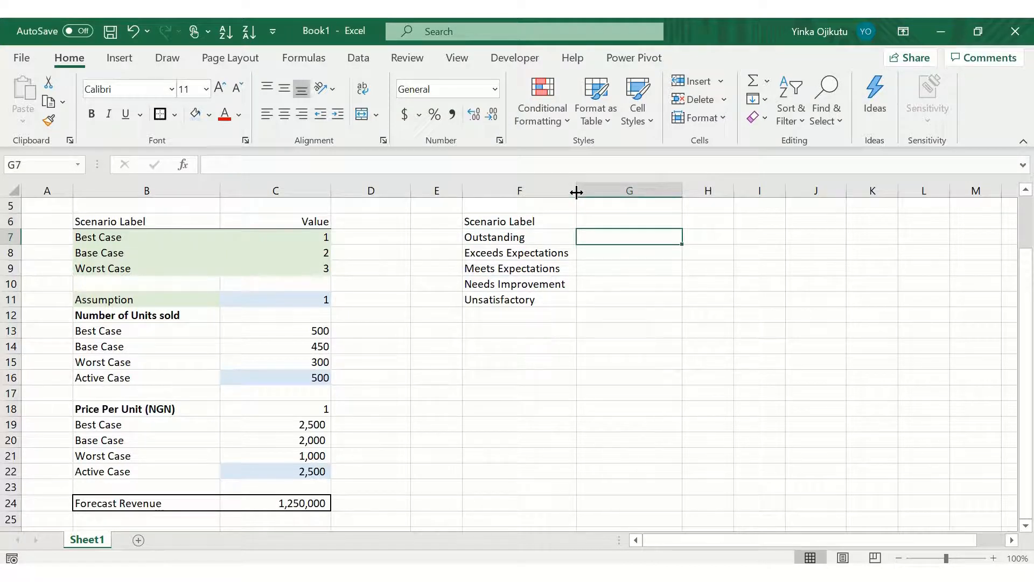
pyautogui.press('Up')
pyautogui.write('Value')
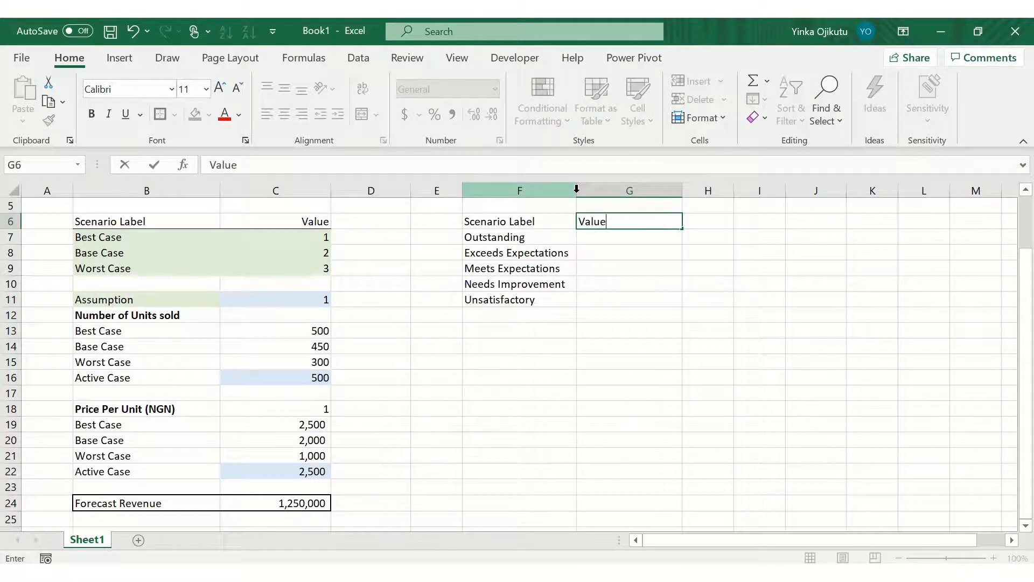
pyautogui.hotkey('ctrl', 'Return')
pyautogui.hotkey('alt', 'h')
pyautogui.press('a')
pyautogui.press('r')
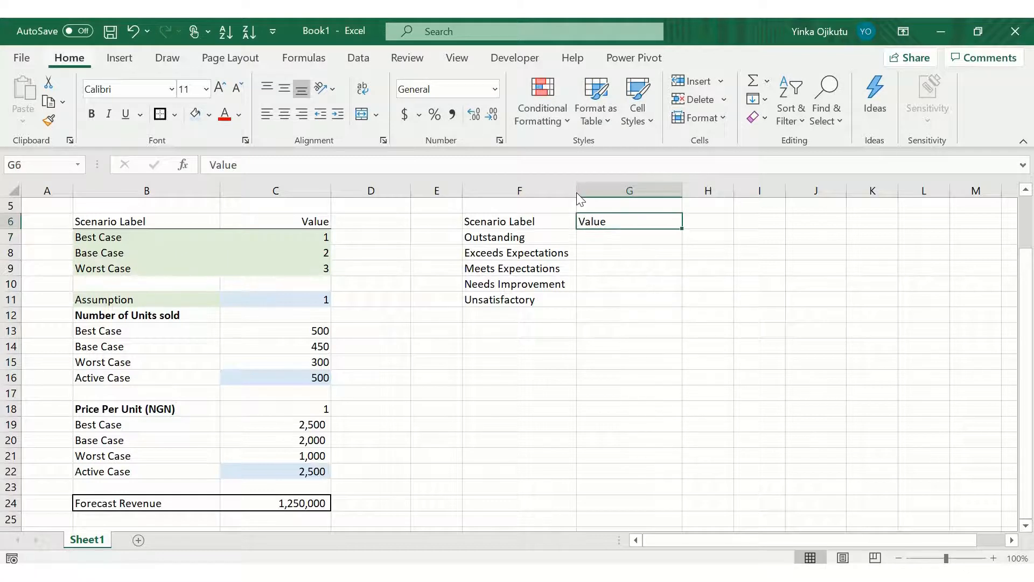
# Step: Enter the values 1 to 5 beside the ratings in G7 through G11
pyautogui.press('Down')
pyautogui.write('1')
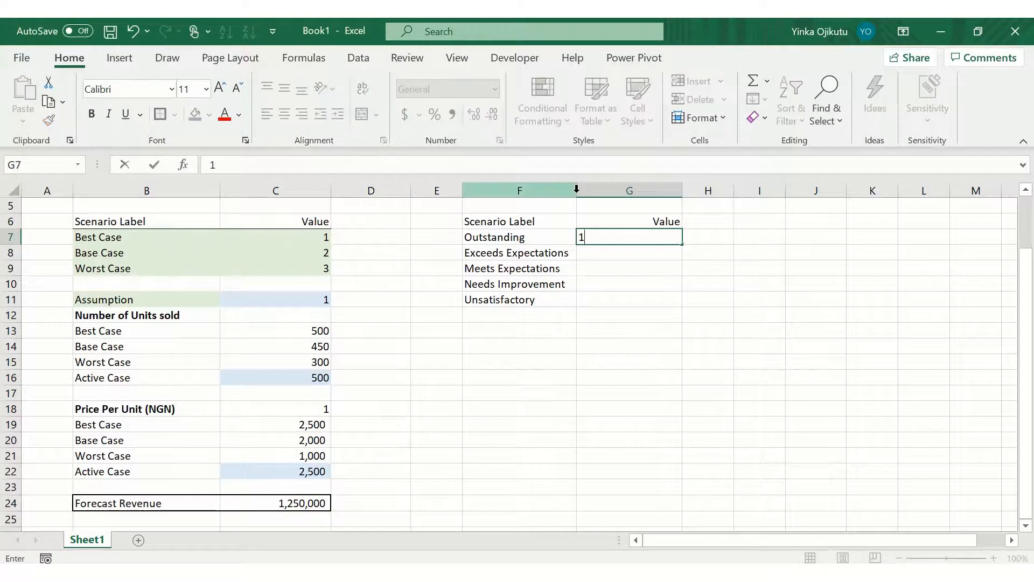
pyautogui.press('Return')
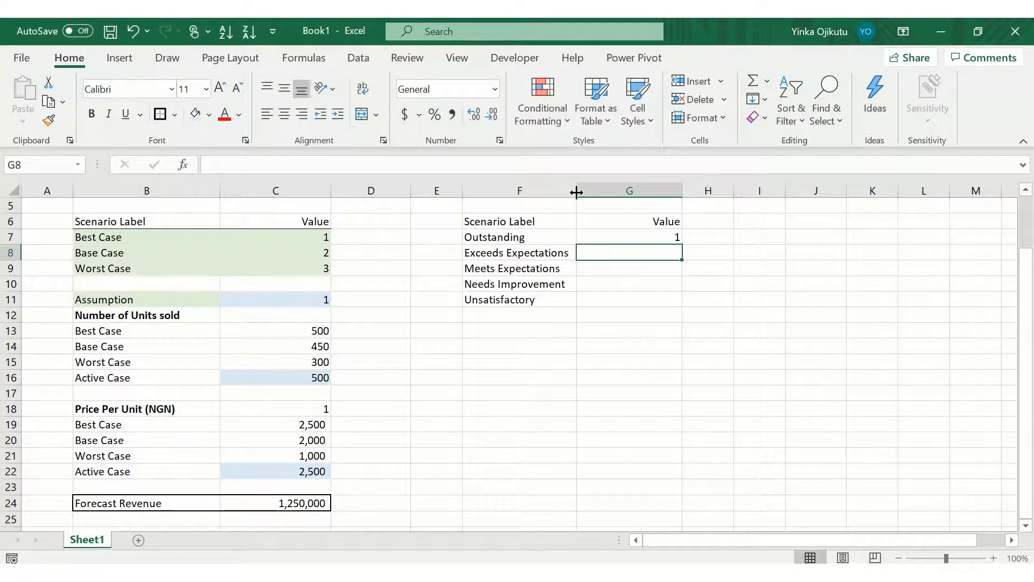
pyautogui.write('2')
pyautogui.press('Return')
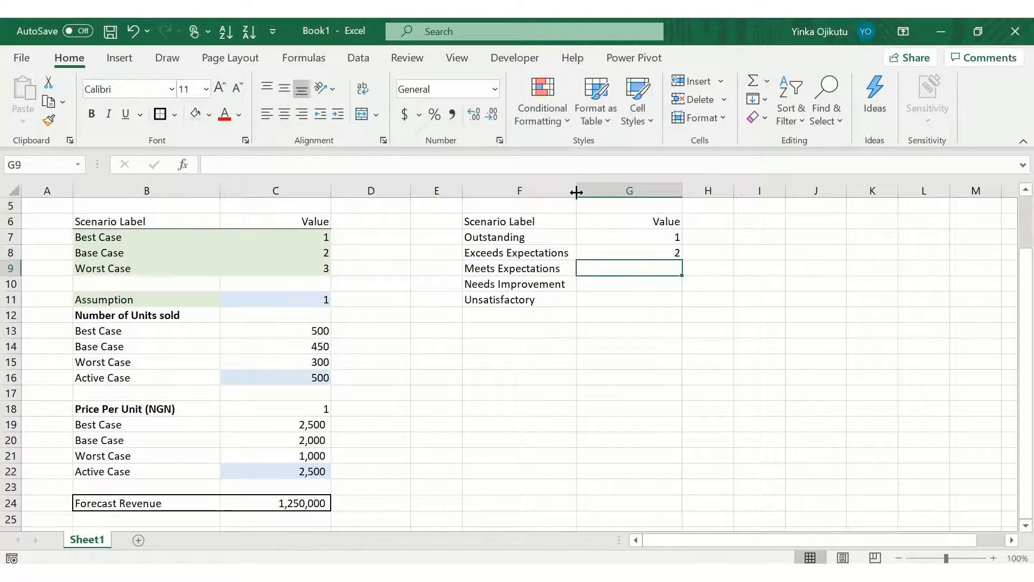
pyautogui.write('3')
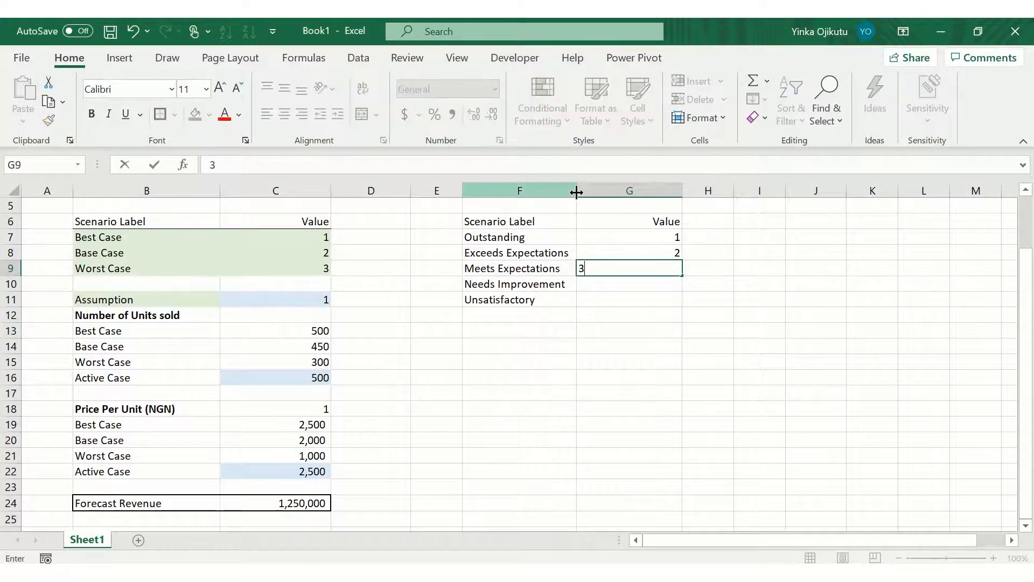
pyautogui.press('Return')
pyautogui.write('4')
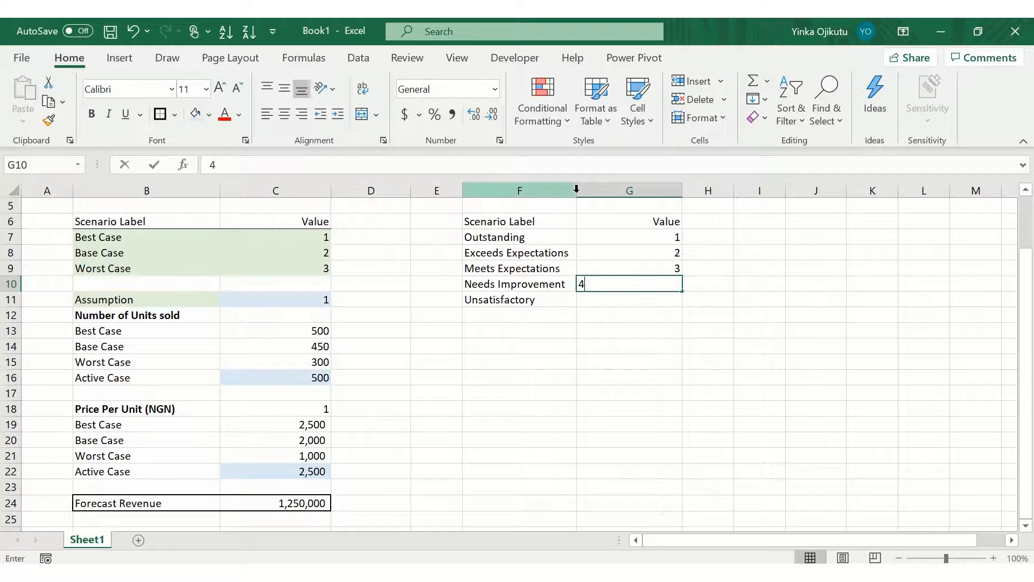
pyautogui.press('Return')
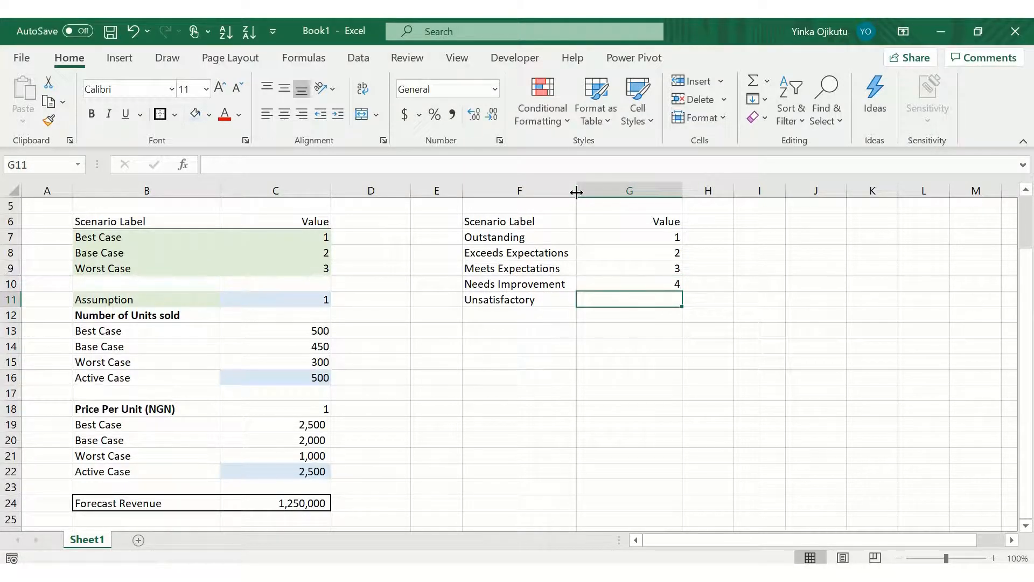
pyautogui.write('5')
pyautogui.press('Return')
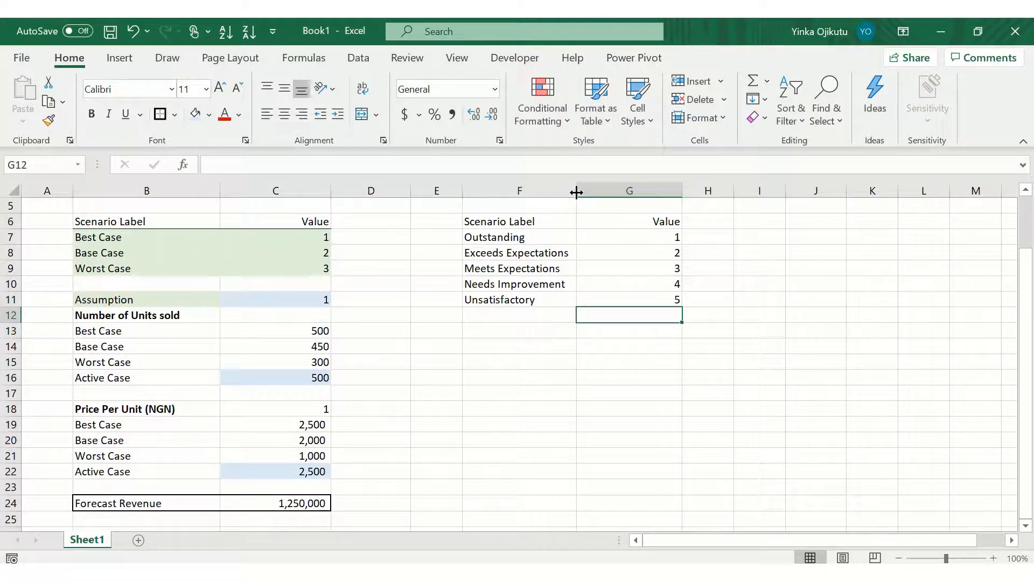
# Step: Renumber the rating values in descending order, 5 for Outstanding down to 1 for Unsatisfactory
pyautogui.press('Up')
pyautogui.press('Up')
pyautogui.press('Up')
pyautogui.press('Up')
pyautogui.press('Up')
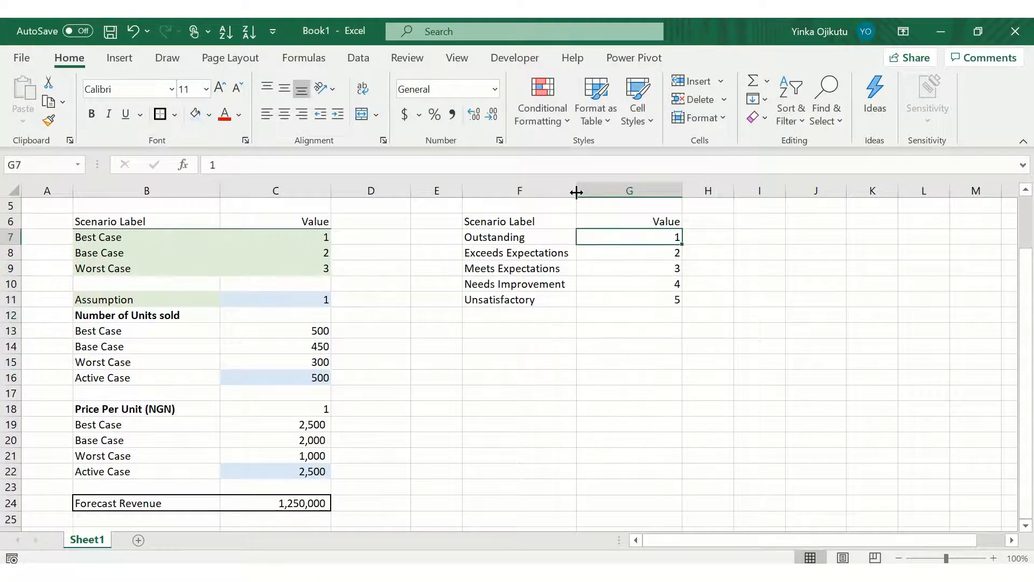
pyautogui.write('5')
pyautogui.press('Return')
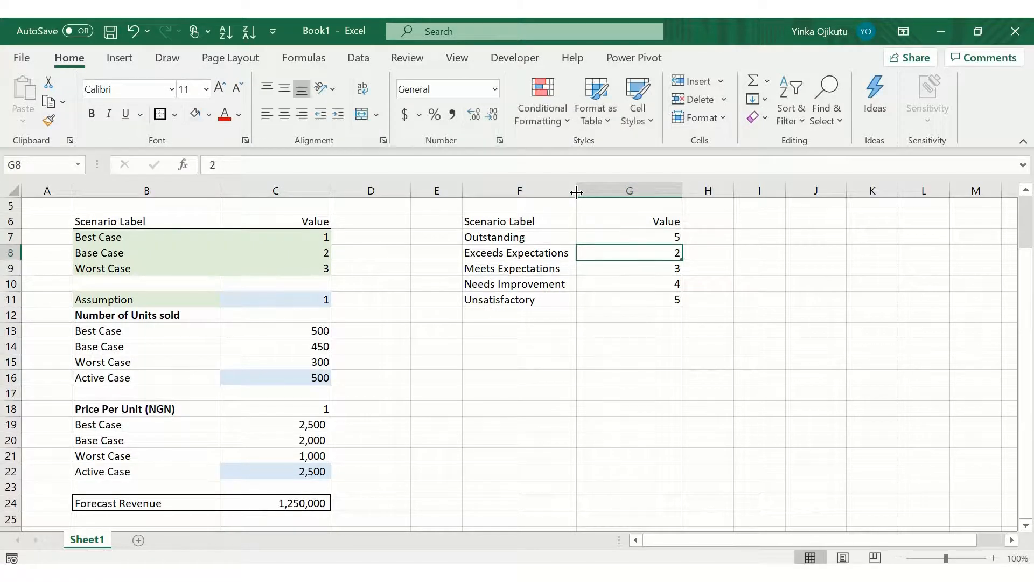
pyautogui.write('4')
pyautogui.press('Return')
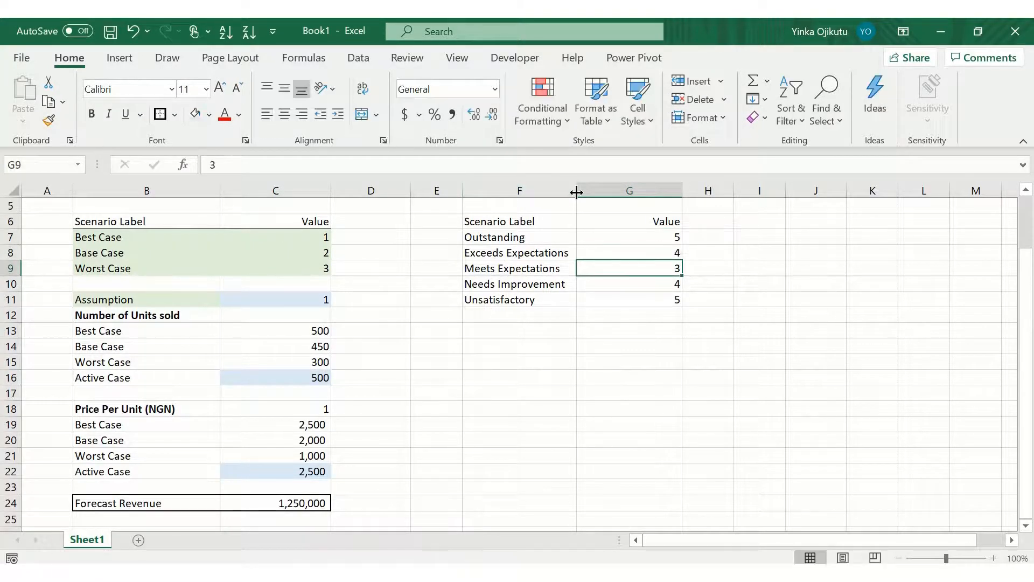
pyautogui.press('Return')
pyautogui.write('2')
pyautogui.press('Return')
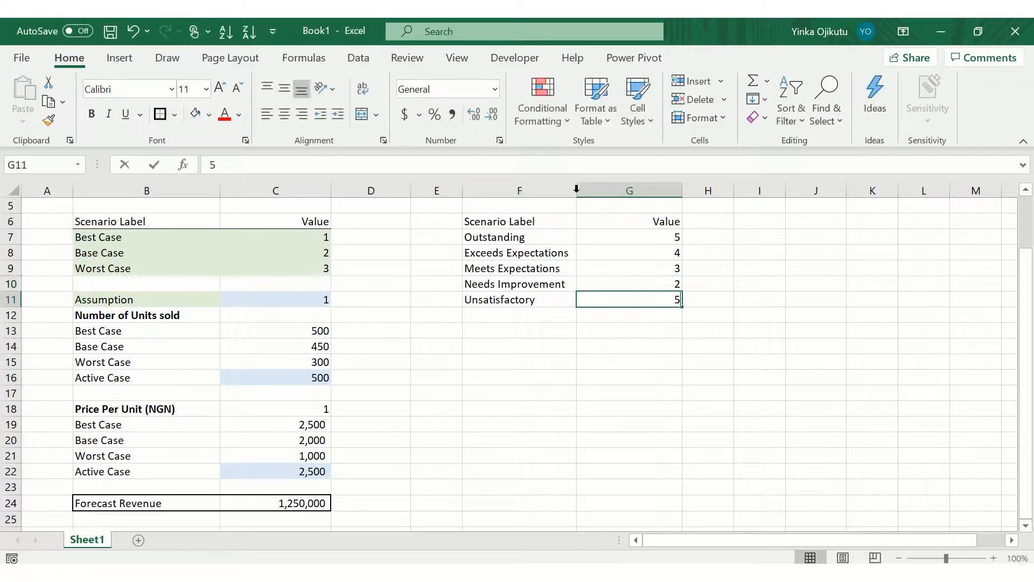
pyautogui.write('1')
pyautogui.press('Return')
# Step: Enter the header Employee Name in F14 below the rating table
pyautogui.press('Down')
pyautogui.press('Down')
pyautogui.press('Down')
pyautogui.press('Up')
pyautogui.press('Left')
pyautogui.press('Left')
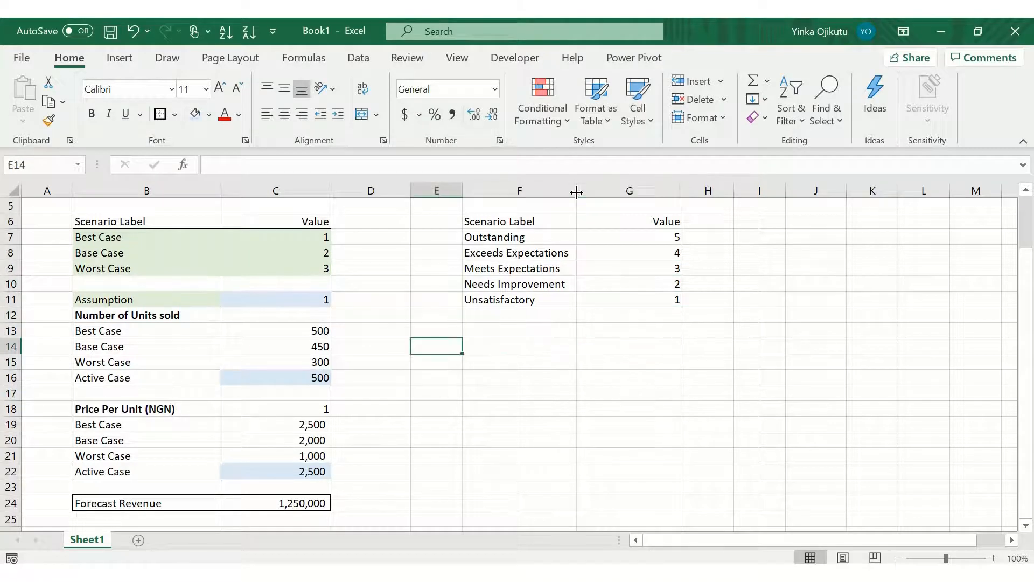
pyautogui.press('Right')
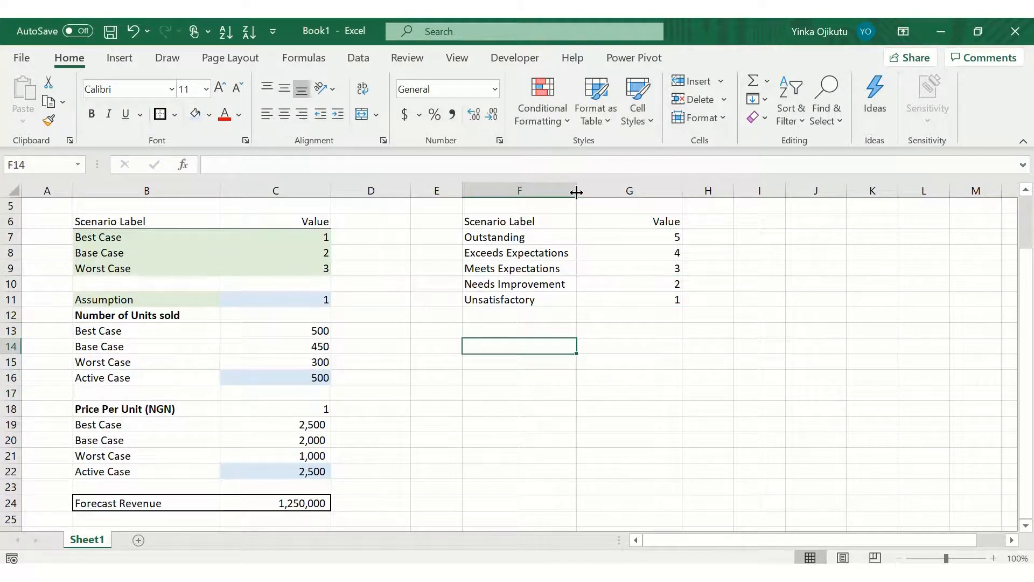
pyautogui.write('E')
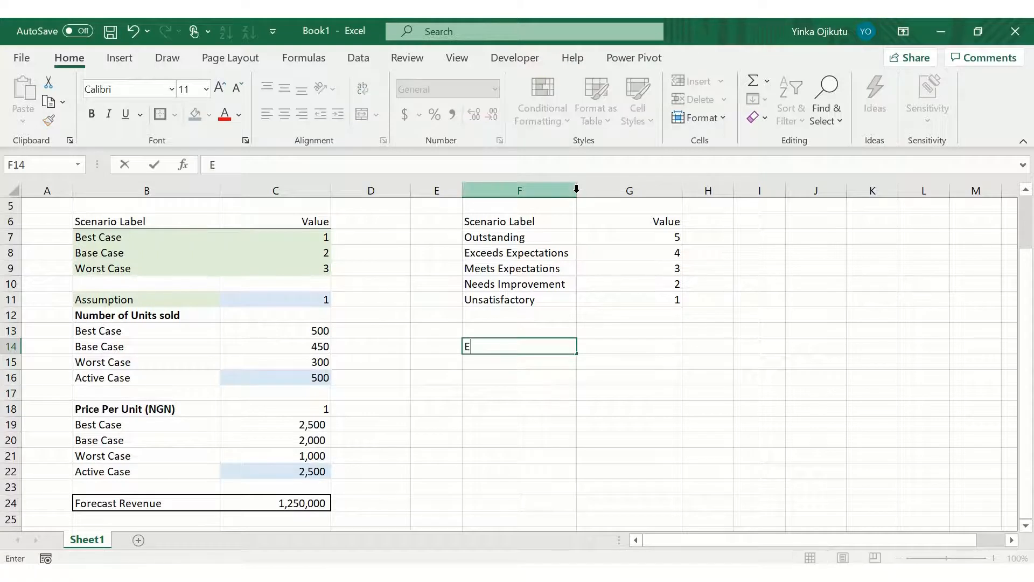
pyautogui.write('mployee Name')
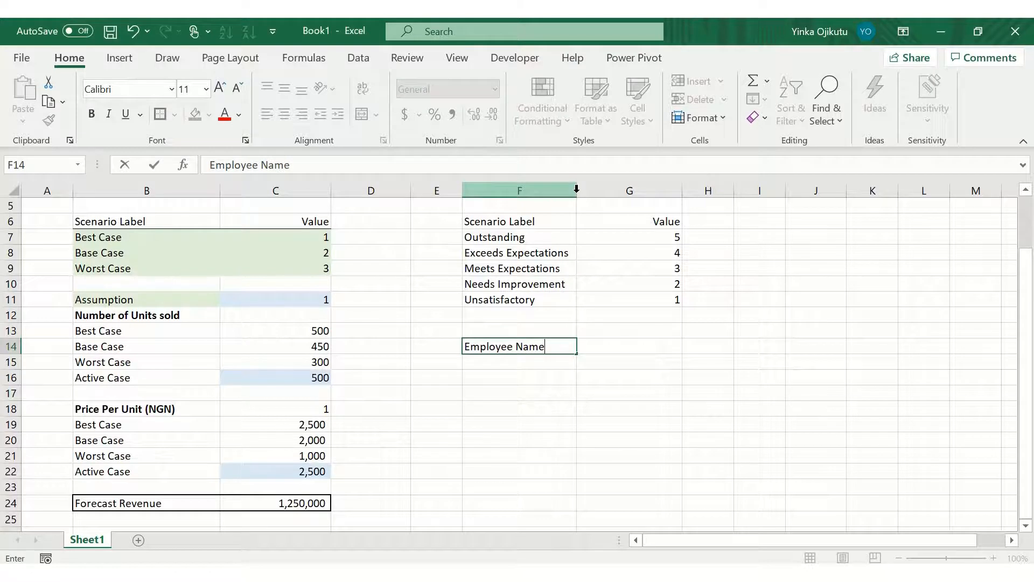
pyautogui.press('Tab')
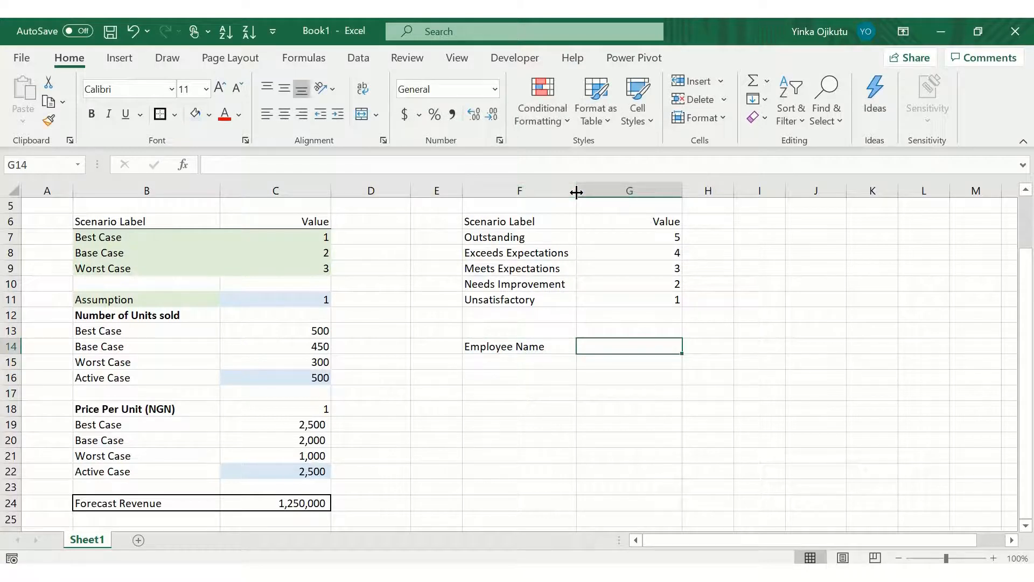
# Step: Enter the headers Appraisal Score in G14 and Remark in H14, widening column H
pyautogui.write('App')
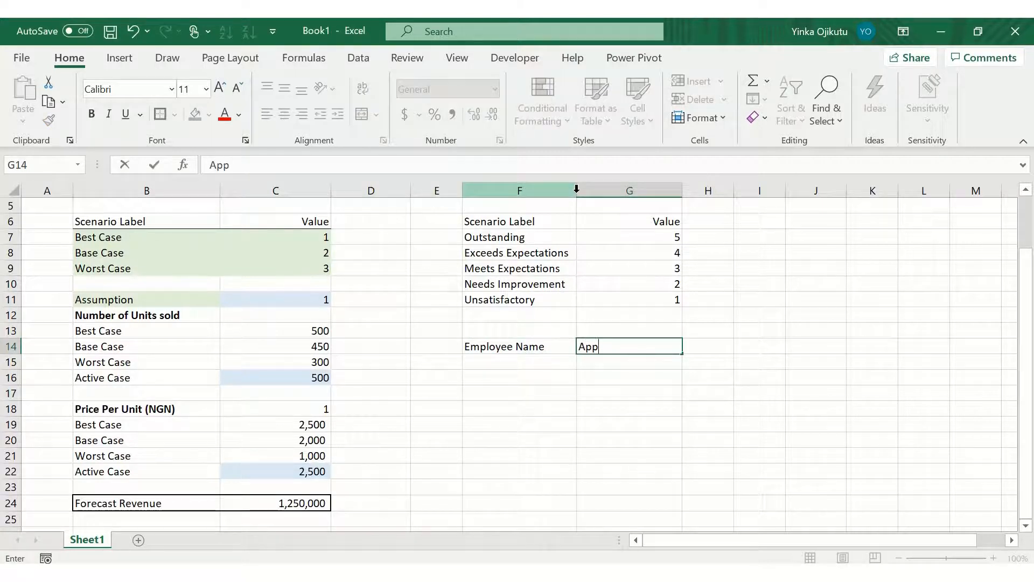
pyautogui.write('r')
pyautogui.write('aisal Score')
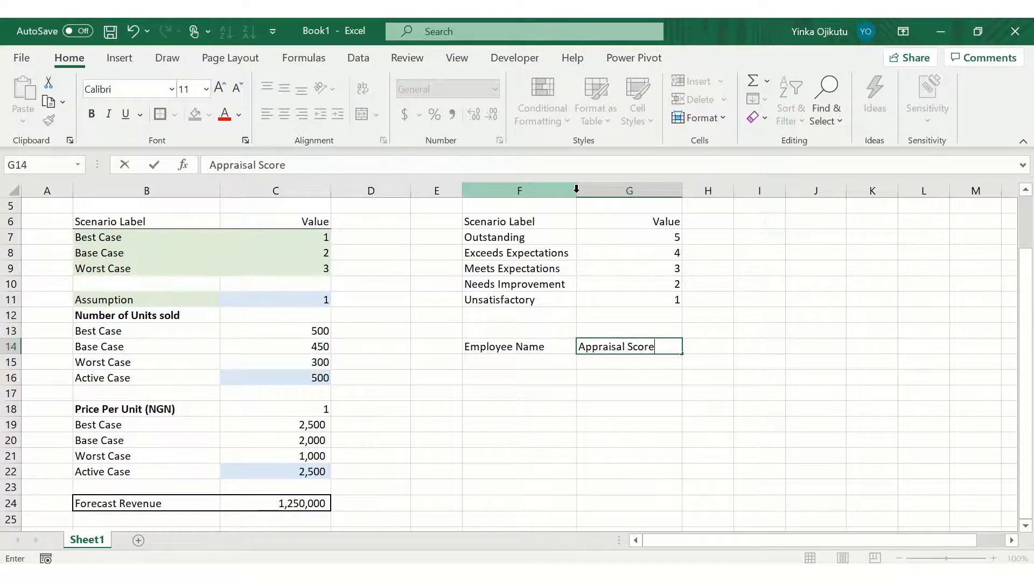
pyautogui.press('Tab')
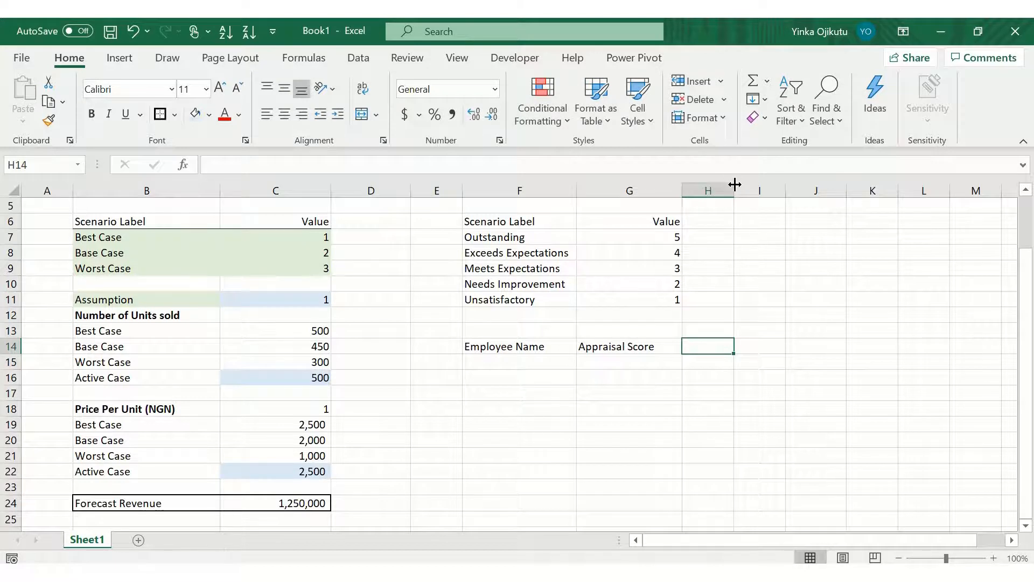
pyautogui.moveTo(734, 182); pyautogui.dragTo(758, 186)
pyautogui.write('Remark')
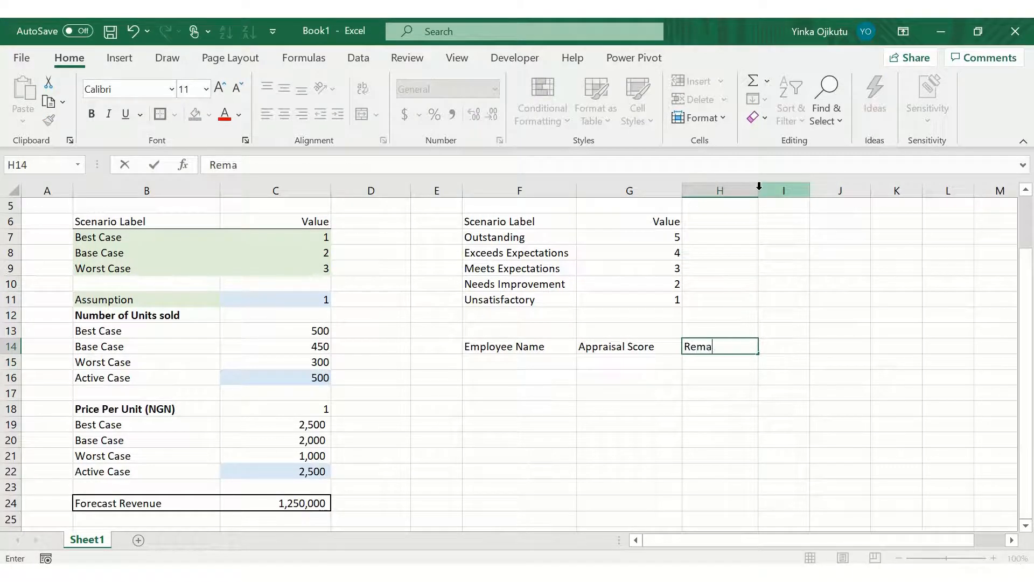
pyautogui.press('Return')
# Step: Enter Employee 1 in F15 and fill the series down to Employee 30 in F44
pyautogui.press('Left')
pyautogui.press('Left')
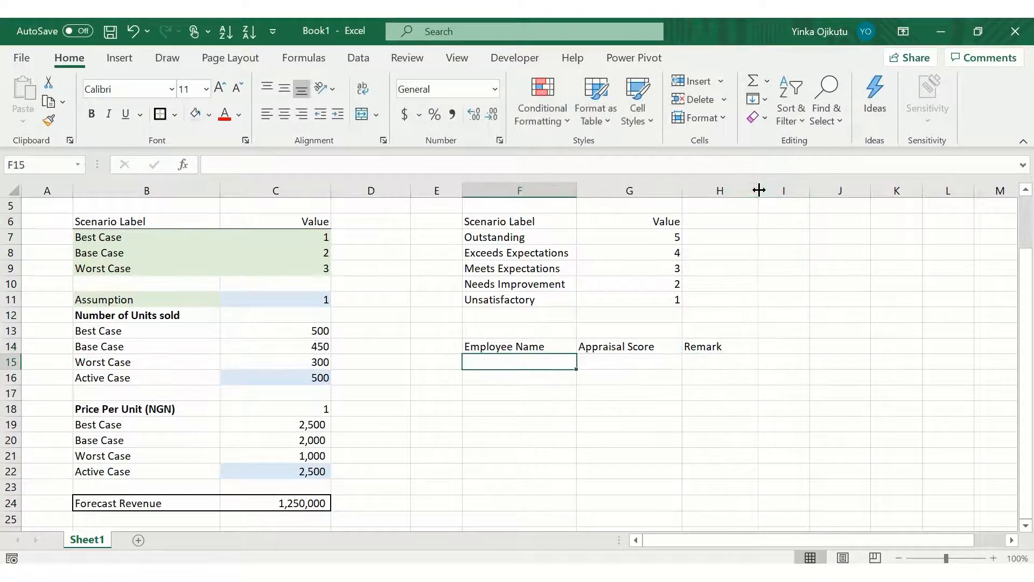
pyautogui.press('Left')
pyautogui.press('Right')
pyautogui.write('Employee ')
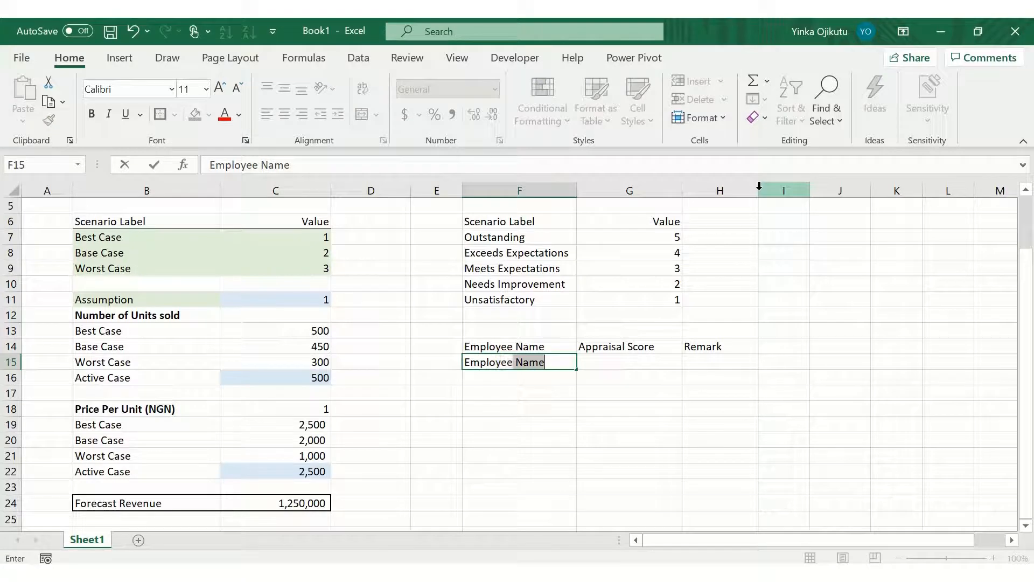
pyautogui.write('1')
pyautogui.press('Return')
pyautogui.press('Up')
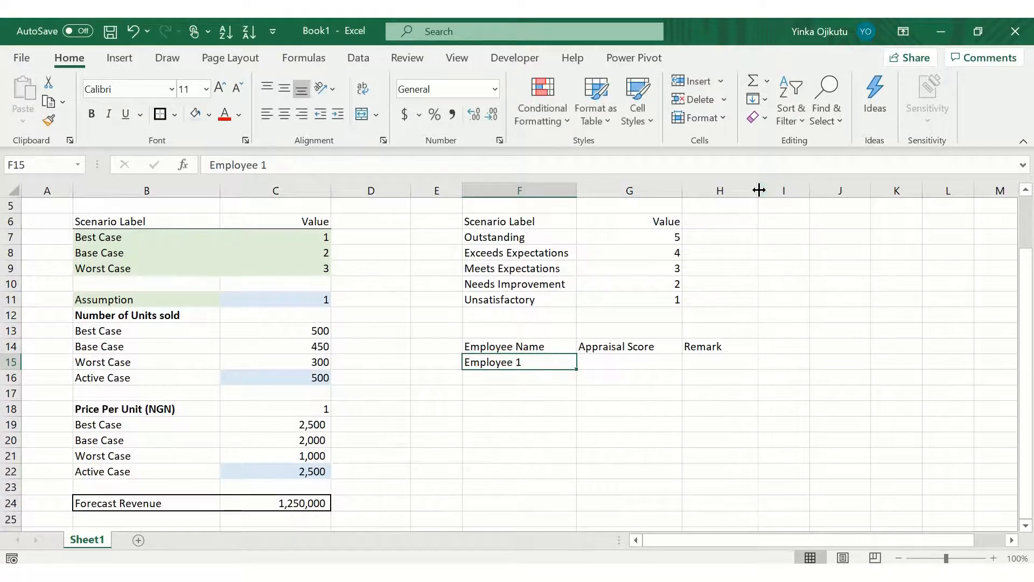
pyautogui.moveTo(576, 371); pyautogui.dragTo(559, 229)
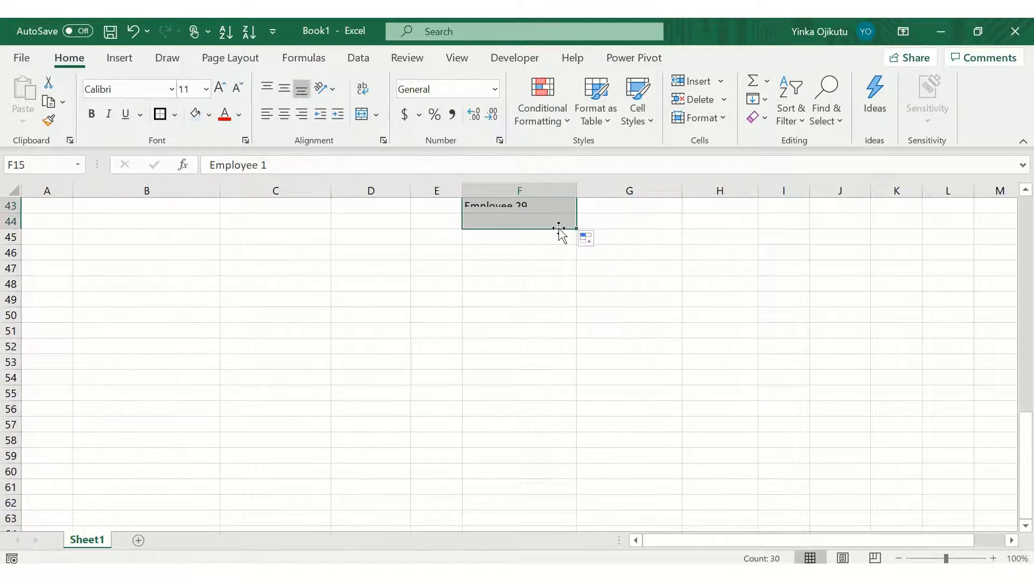
pyautogui.click(792, 267)
# Step: Fill G15:G44 with the formula =RANDBETWEEN(1,5) to generate random appraisal scores for all 30 employees
pyautogui.press('Up')
pyautogui.press('Up')
pyautogui.press('Up')
pyautogui.press('Up')
pyautogui.press('Up')
pyautogui.press('Up')
pyautogui.press('Up')
pyautogui.press('Up')
pyautogui.press('Up')
pyautogui.press('Up')
pyautogui.press('Up')
pyautogui.press('Up')
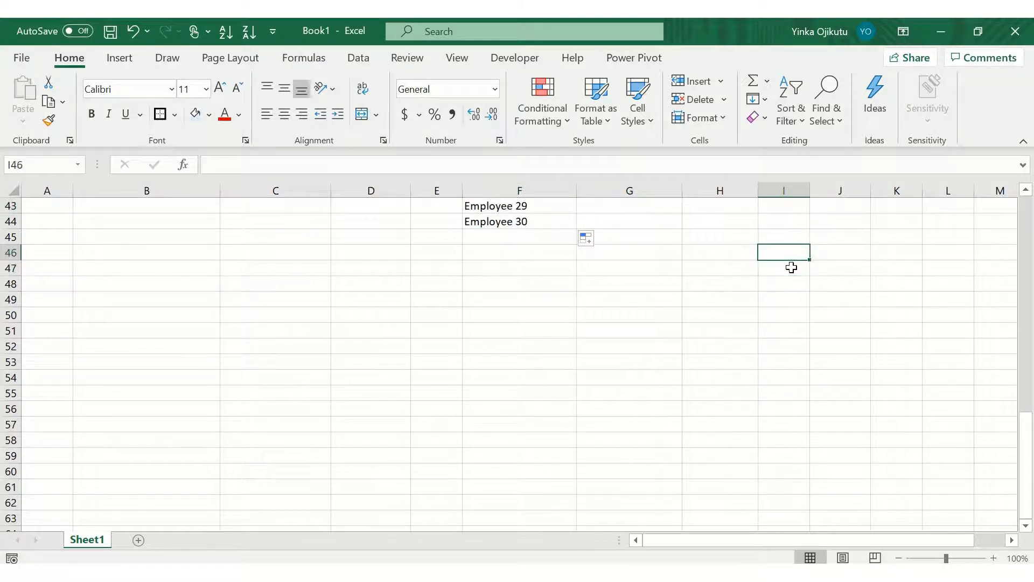
pyautogui.press('Up')
pyautogui.press('Up')
pyautogui.press('Up')
pyautogui.press('Up')
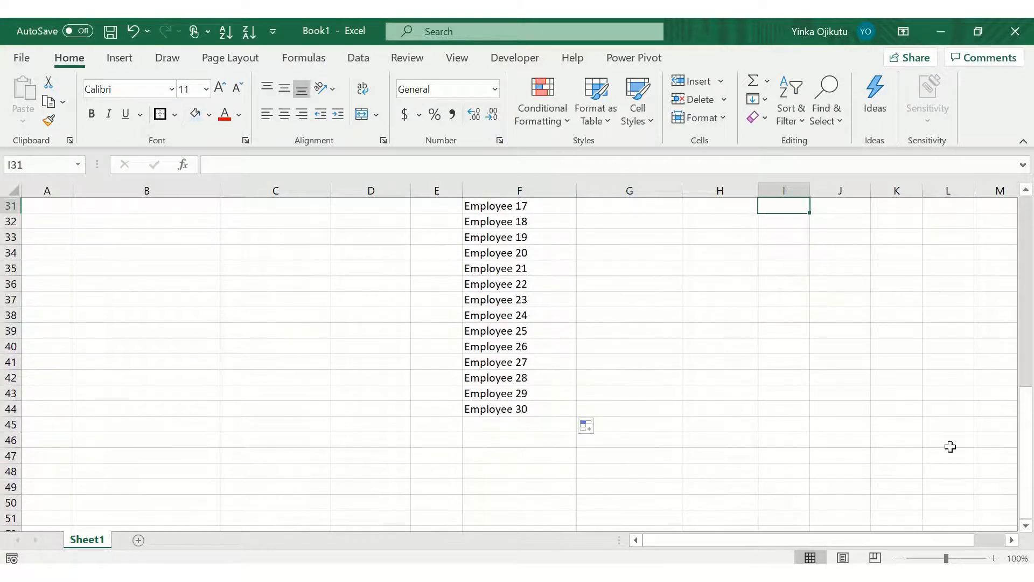
pyautogui.click(899, 558)
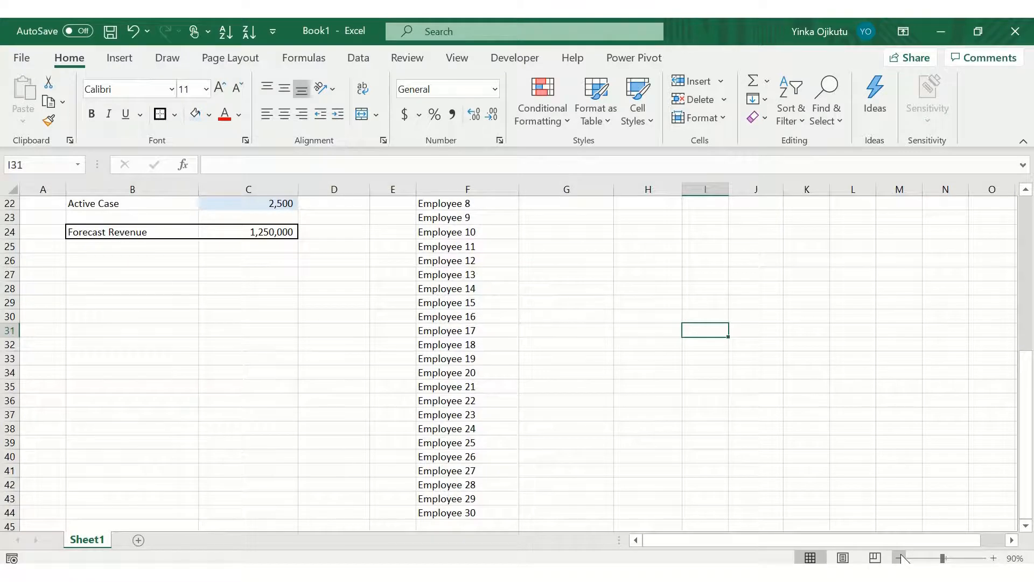
pyautogui.click(899, 558)
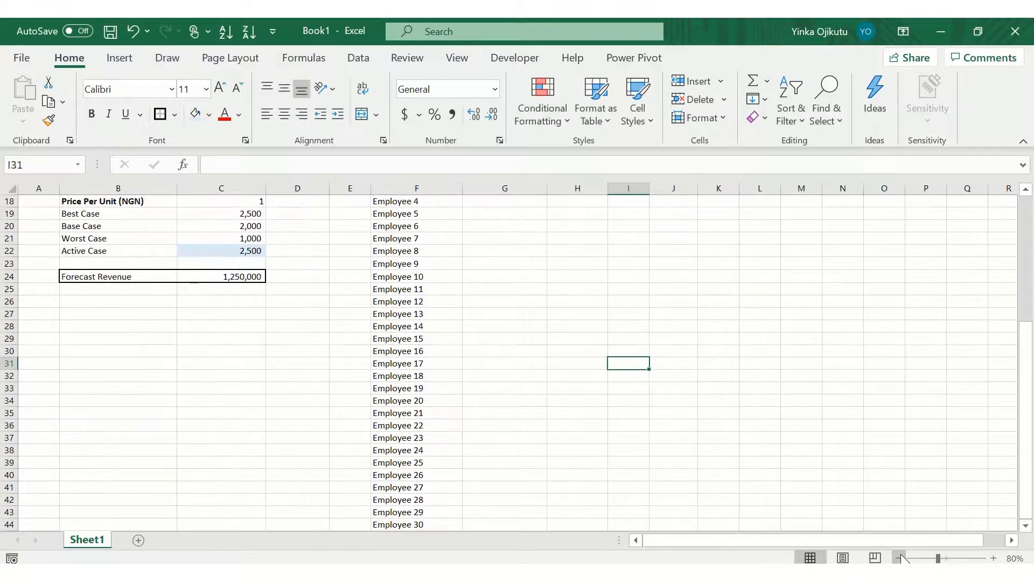
pyautogui.click(899, 558)
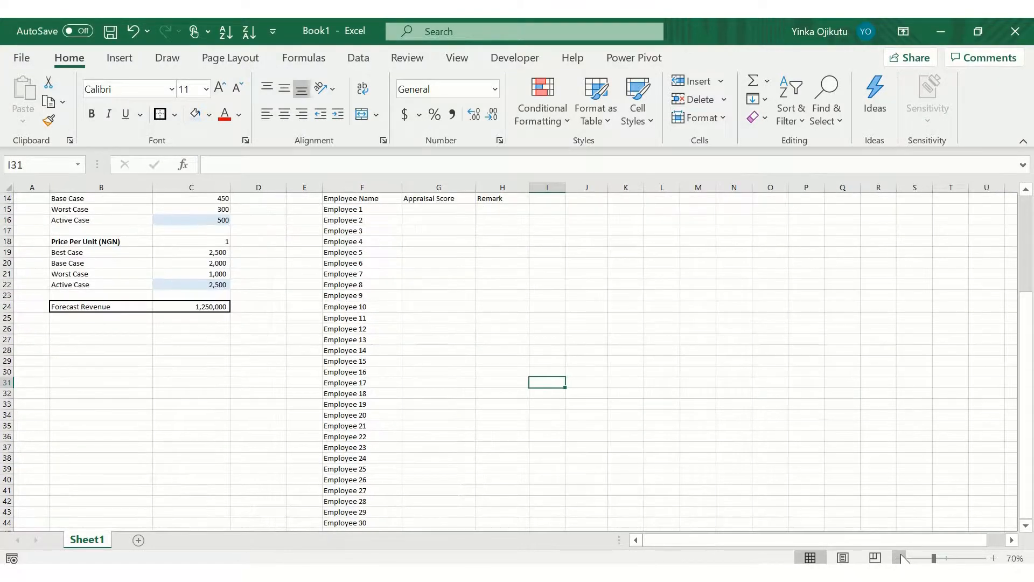
pyautogui.press('Up')
pyautogui.press('Up')
pyautogui.press('Up')
pyautogui.press('Up')
pyautogui.press('Up')
pyautogui.press('Up')
pyautogui.press('Up')
pyautogui.press('Up')
pyautogui.press('Up')
pyautogui.press('Up')
pyautogui.press('Up')
pyautogui.press('Up')
pyautogui.press('Up')
pyautogui.press('Up')
pyautogui.press('Up')
pyautogui.press('Up')
pyautogui.press('Up')
pyautogui.press('Up')
pyautogui.press('Up')
pyautogui.press('Up')
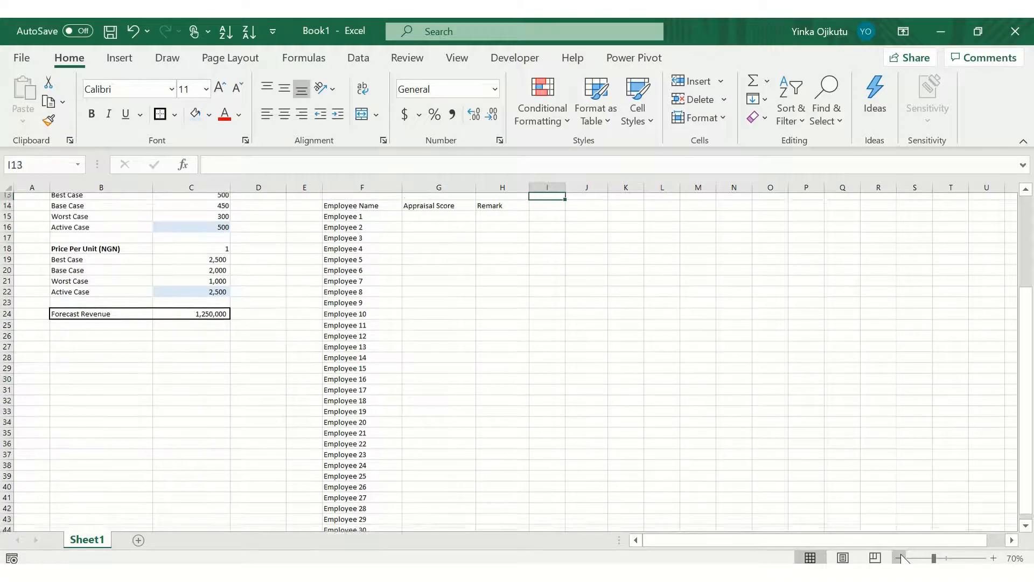
pyautogui.press('Up')
pyautogui.press('Up')
pyautogui.press('Up')
pyautogui.press('Down')
pyautogui.press('Down')
pyautogui.press('Down')
pyautogui.press('Down')
pyautogui.press('Down')
pyautogui.press('Down')
pyautogui.press('Down')
pyautogui.press('Down')
pyautogui.press('Down')
pyautogui.press('Down')
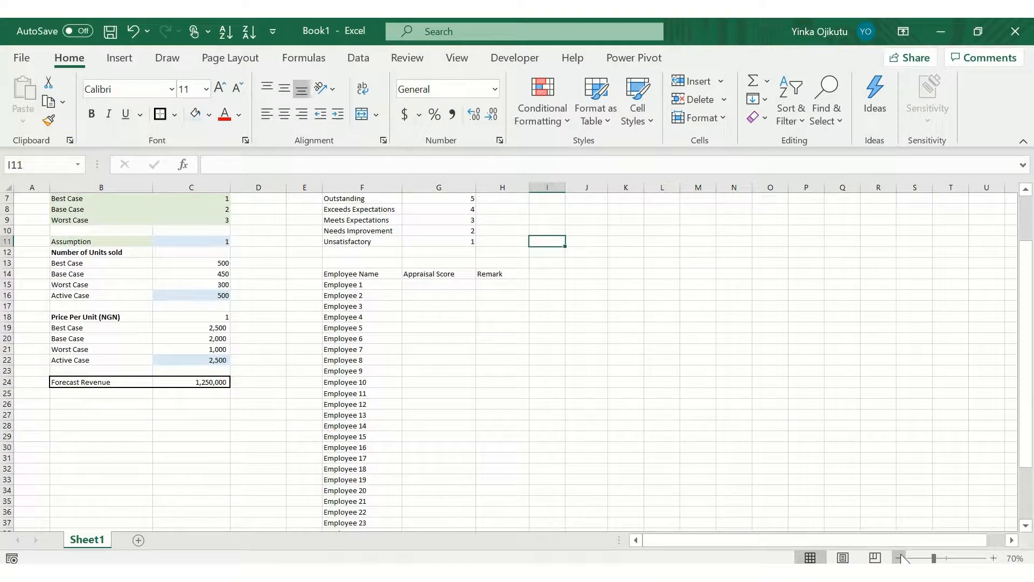
pyautogui.press('Left')
pyautogui.press('Left')
pyautogui.press('Up')
pyautogui.press('Up')
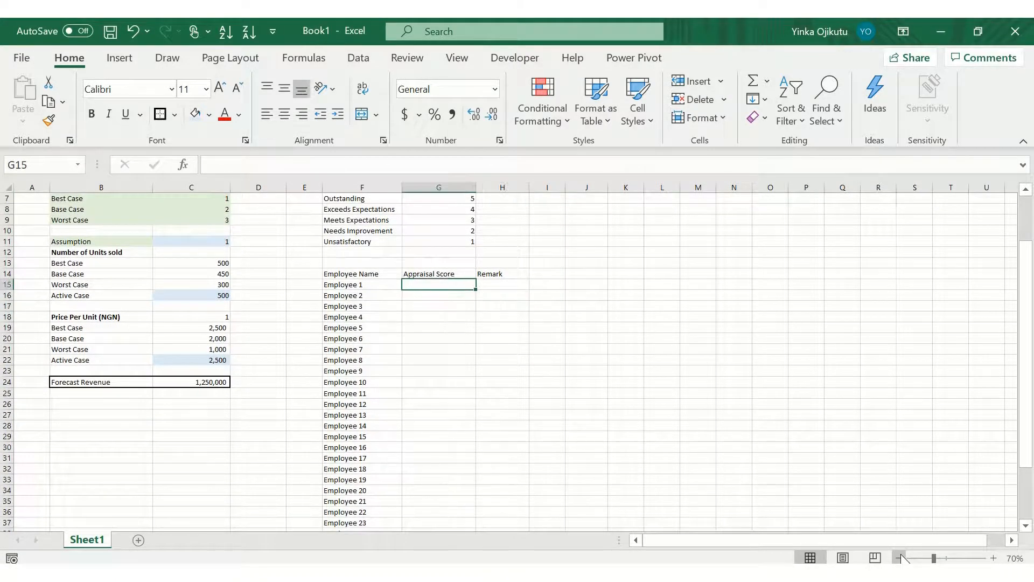
pyautogui.hotkey('shift', 'Down')
pyautogui.hotkey('shift', 'Down')
pyautogui.hotkey('shift', 'Down')
pyautogui.hotkey('shift', 'Down')
pyautogui.hotkey('shift', 'Down')
pyautogui.hotkey('shift', 'Down')
pyautogui.hotkey('shift', 'Down')
pyautogui.hotkey('shift', 'Down')
pyautogui.hotkey('shift', 'Down')
pyautogui.hotkey('shift', 'Down')
pyautogui.hotkey('shift', 'Down')
pyautogui.hotkey('shift', 'Down')
pyautogui.hotkey('shift', 'Down')
pyautogui.hotkey('shift', 'Down')
pyautogui.hotkey('shift', 'Down')
pyautogui.hotkey('shift', 'Down')
pyautogui.hotkey('shift', 'Down')
pyautogui.hotkey('shift', 'Down')
pyautogui.hotkey('shift', 'Down')
pyautogui.hotkey('shift', 'Down')
pyautogui.hotkey('shift', 'Down')
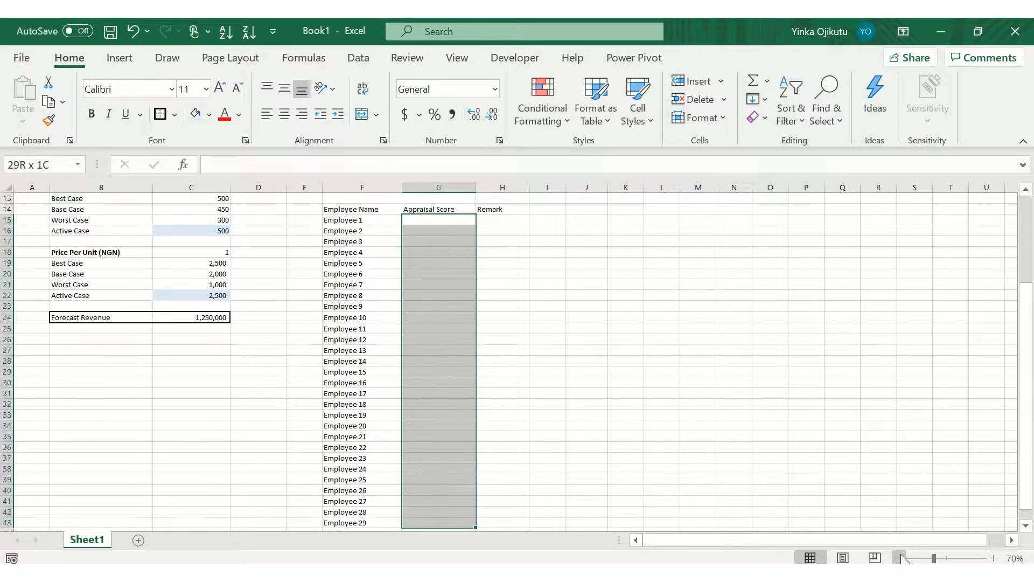
pyautogui.hotkey('shift', 'Up')
pyautogui.hotkey('shift', 'Up')
pyautogui.write('=')
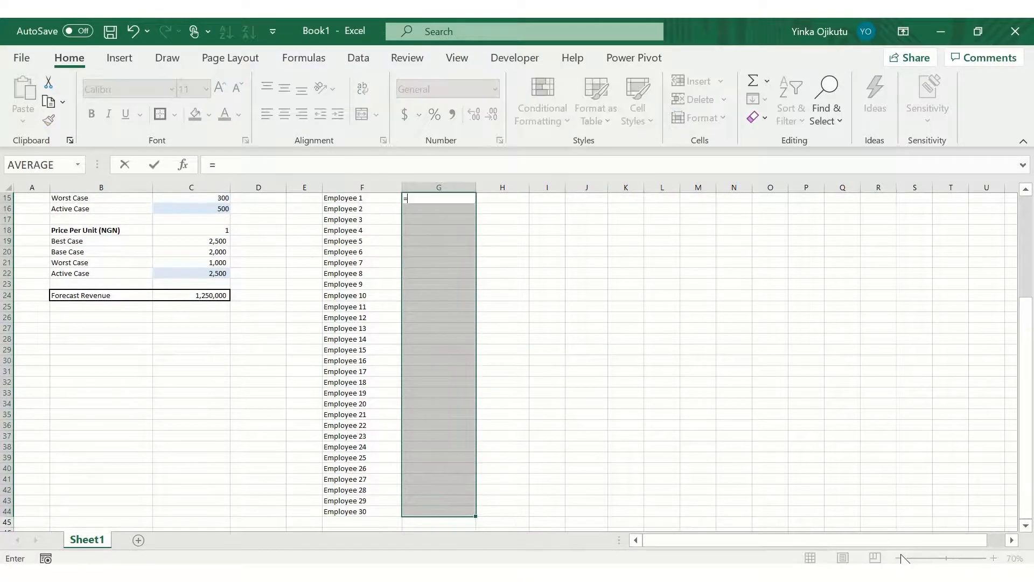
pyautogui.write('rand')
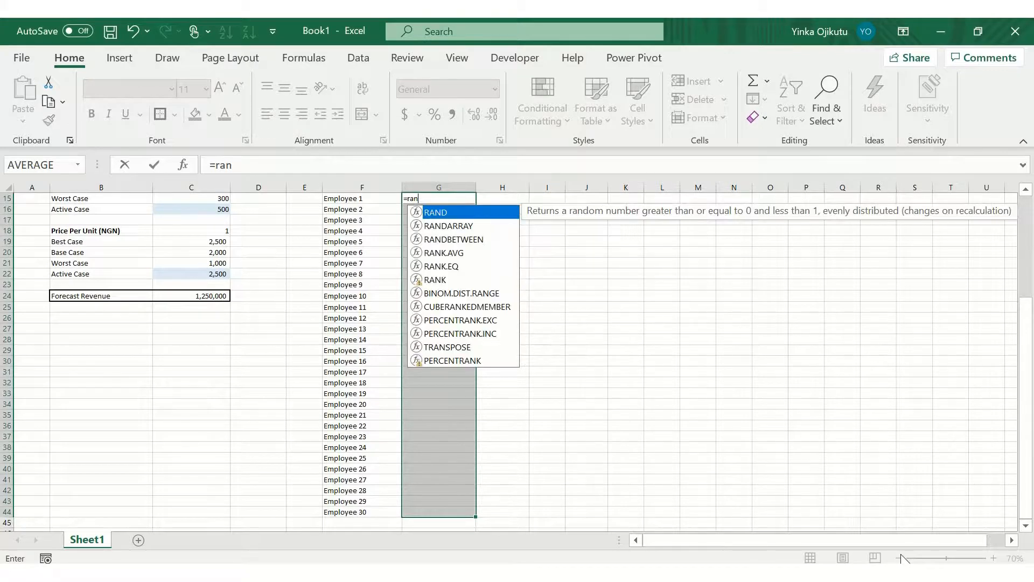
pyautogui.press('Down')
pyautogui.press('Down')
pyautogui.press('Tab')
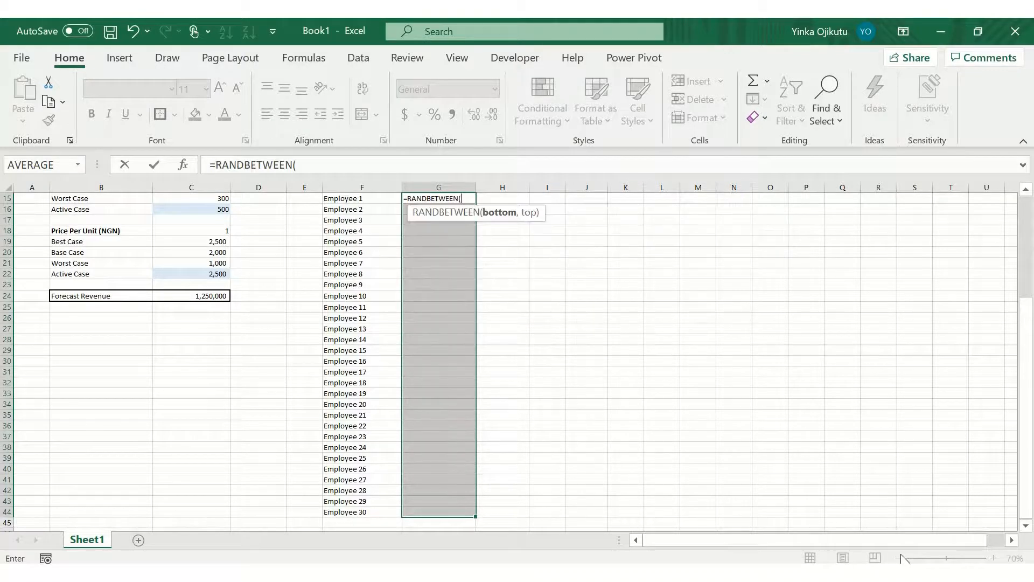
pyautogui.write('1,5')
pyautogui.hotkey('ctrl', 'Return')
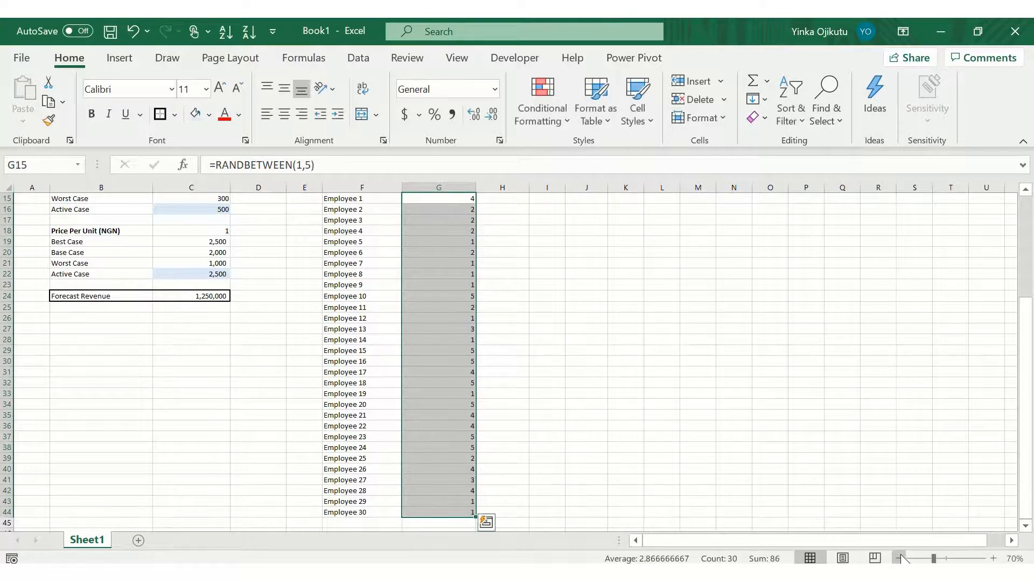
# Step: Copy the appraisal scores and paste them back as values only
pyautogui.hotkey('ctrl', 'c')
pyautogui.hotkey('ctrl', 'alt', 'v')
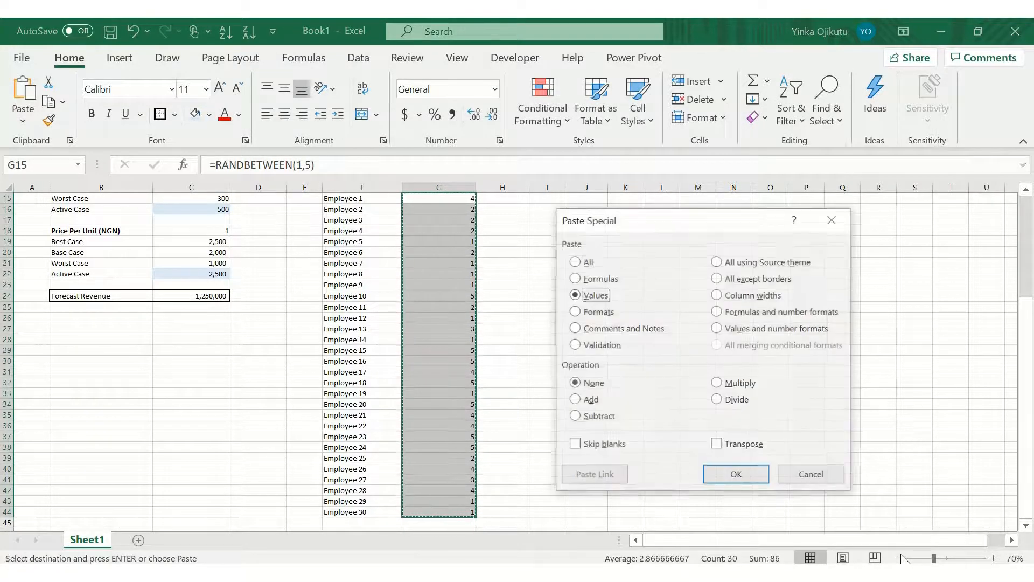
pyautogui.press('v')
pyautogui.press('Return')
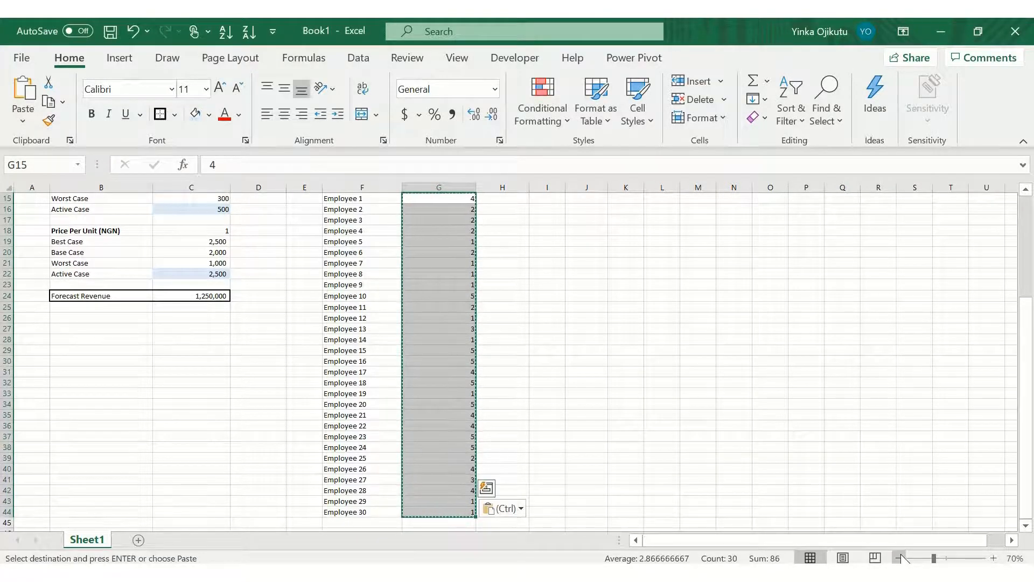
# Step: Center-align the appraisal scores in G15:G44 and the Appraisal Score header in G14
pyautogui.hotkey('alt', 'h')
pyautogui.press('a')
pyautogui.press('c')
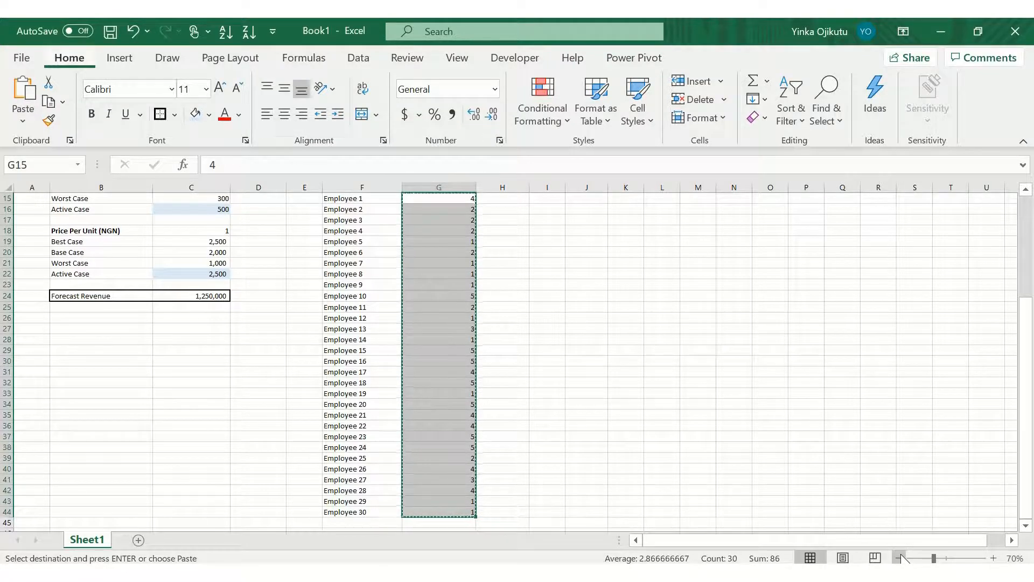
pyautogui.press('Up')
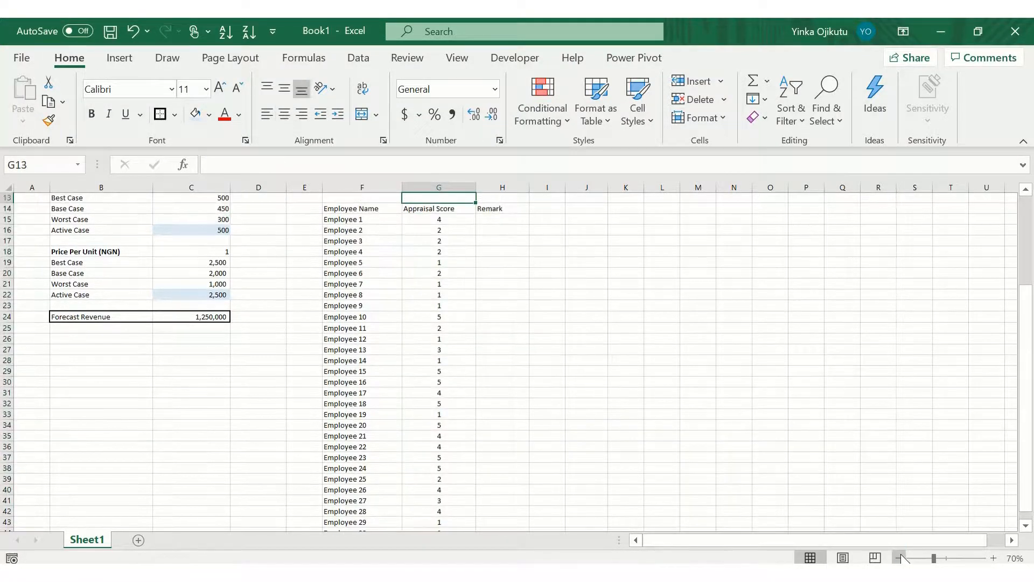
pyautogui.press('Down')
pyautogui.press('Up')
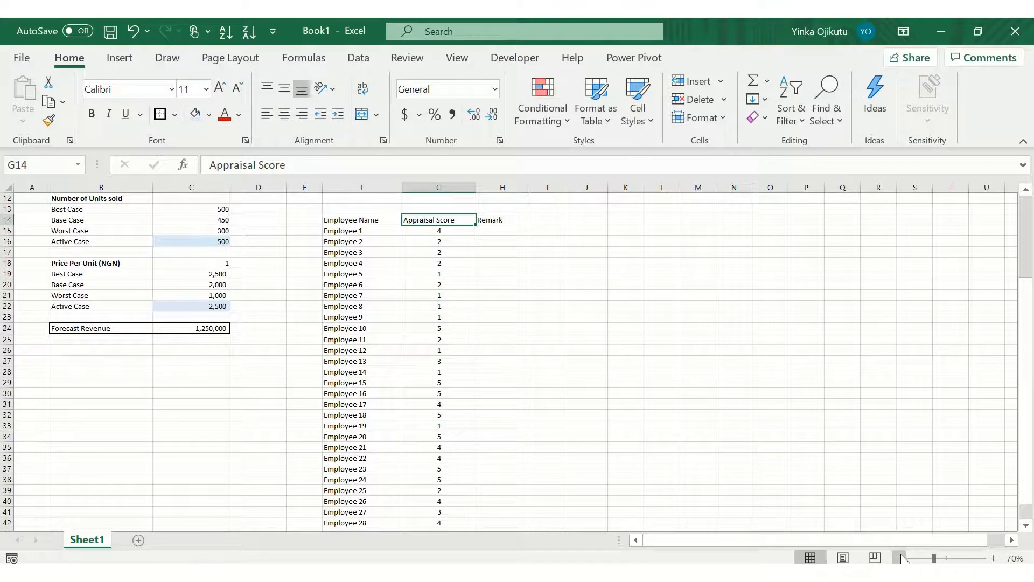
pyautogui.hotkey('alt', 'h')
pyautogui.press('a')
pyautogui.press('c')
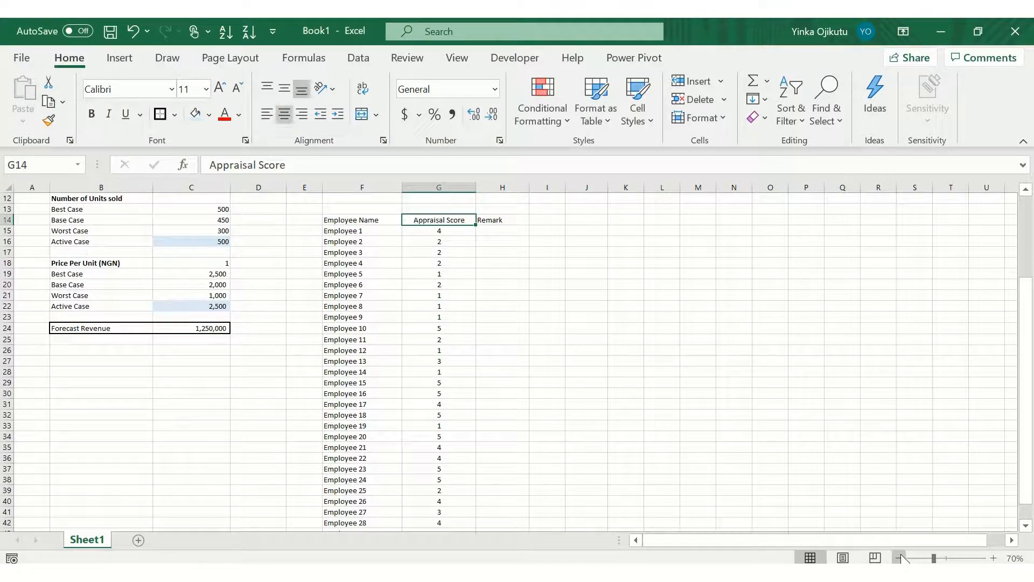
pyautogui.press('Down')
pyautogui.hotkey('ctrl', 'shift', 'Down')
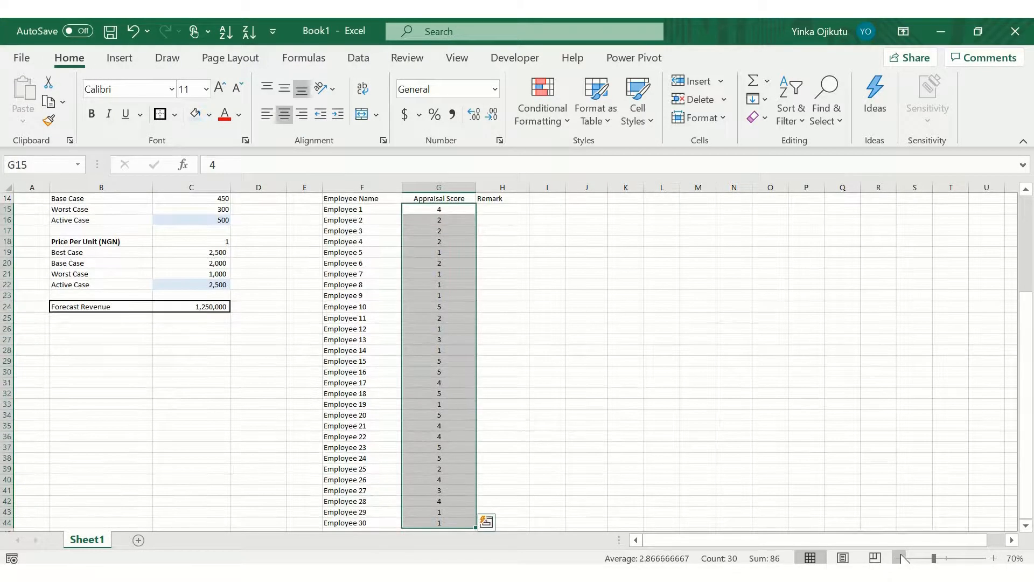
pyautogui.press('Up')
pyautogui.press('Up')
pyautogui.press('Up')
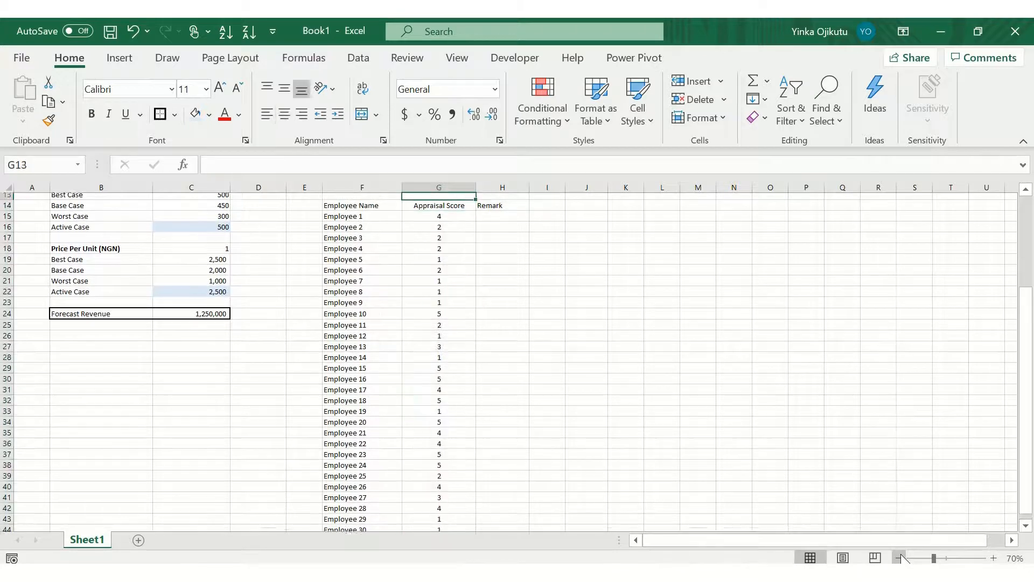
pyautogui.press('Left')
pyautogui.press('Down')
pyautogui.press('Down')
pyautogui.press('Right')
pyautogui.press('Right')
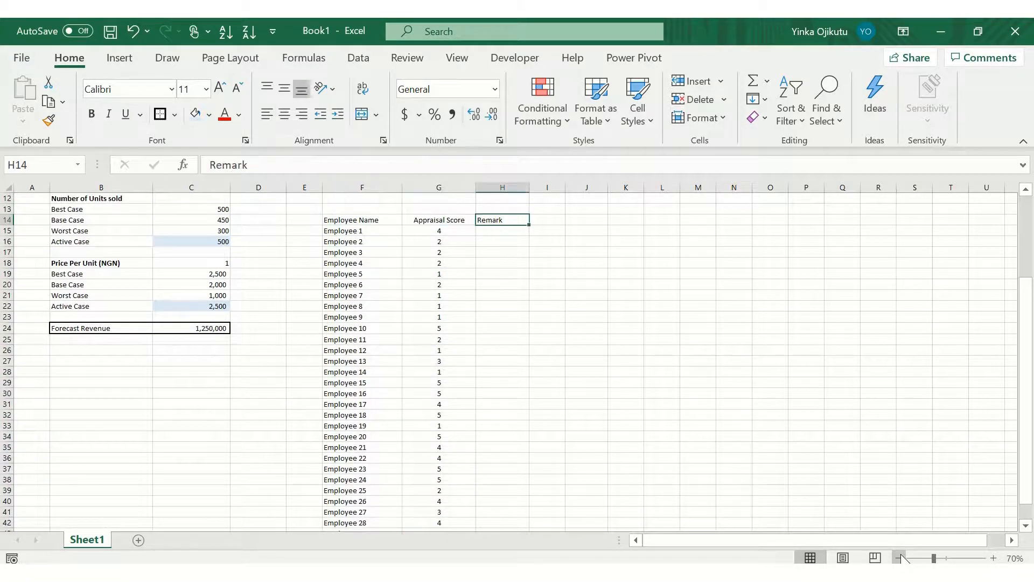
pyautogui.press('Up')
pyautogui.press('Up')
pyautogui.press('Up')
pyautogui.press('Up')
pyautogui.press('Up')
pyautogui.press('Up')
pyautogui.press('Up')
pyautogui.press('Up')
pyautogui.press('Up')
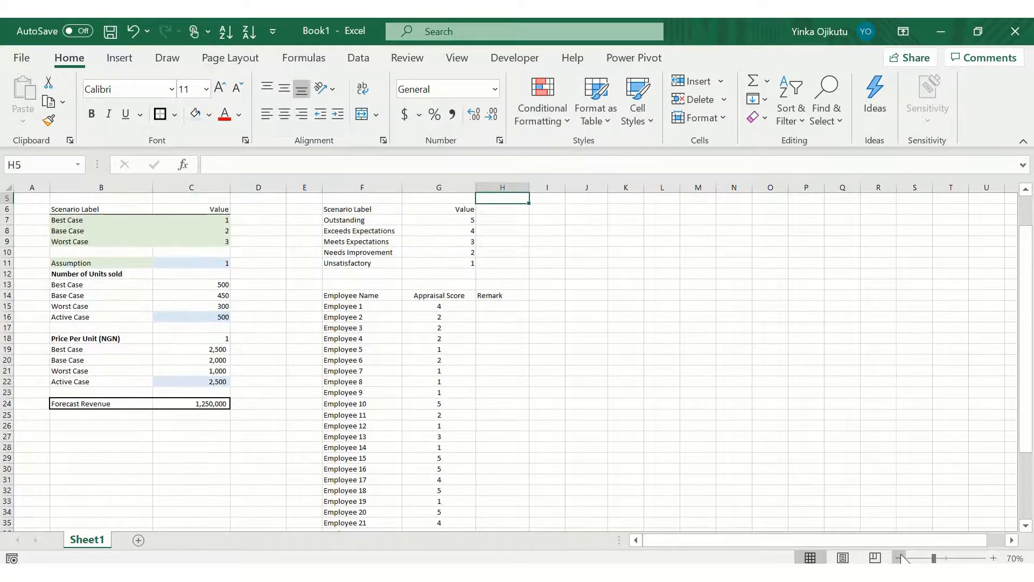
pyautogui.press('Down')
pyautogui.press('Down')
pyautogui.press('Down')
pyautogui.press('Down')
pyautogui.press('Down')
pyautogui.press('Down')
pyautogui.press('Down')
pyautogui.press('Down')
pyautogui.press('Down')
pyautogui.press('Down')
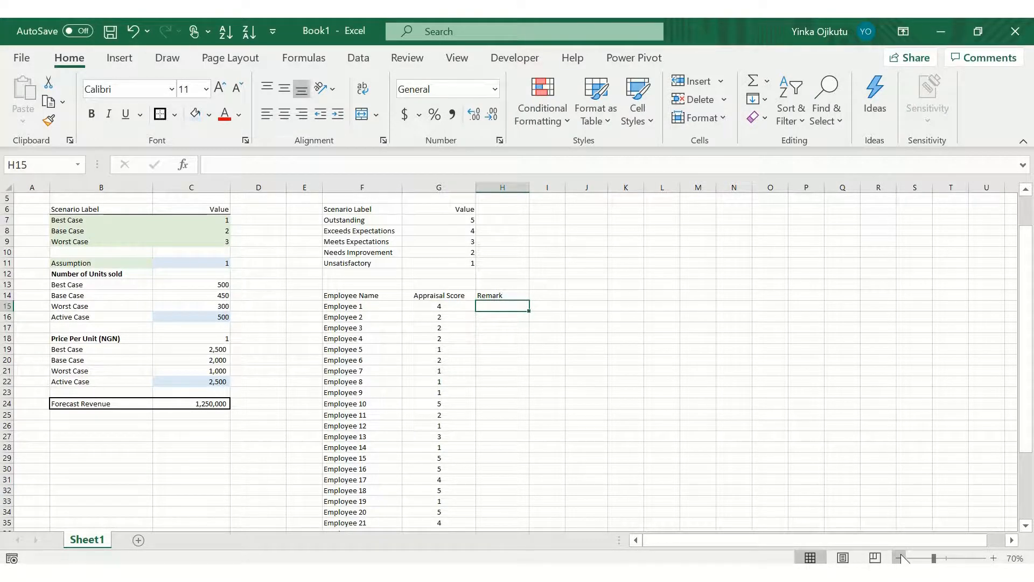
pyautogui.press('Left')
pyautogui.press('Left')
pyautogui.press('Right')
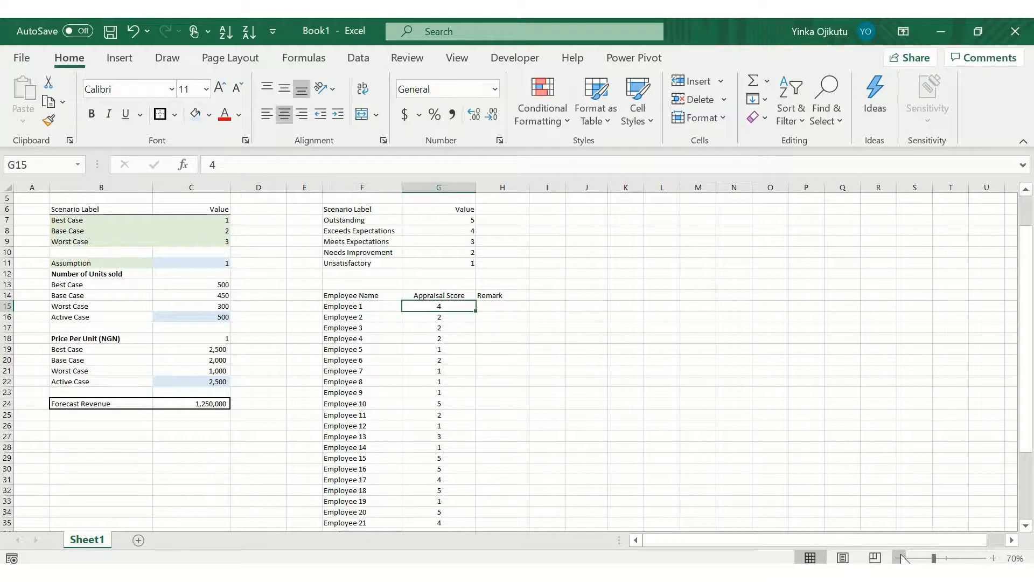
pyautogui.press('Up')
pyautogui.press('Right')
pyautogui.press('Down')
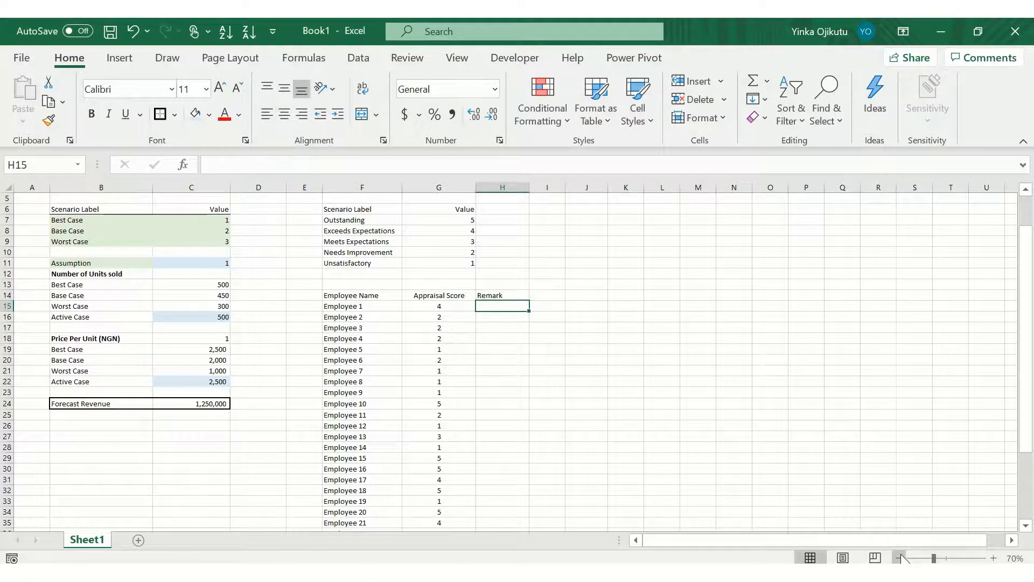
pyautogui.click(510, 359)
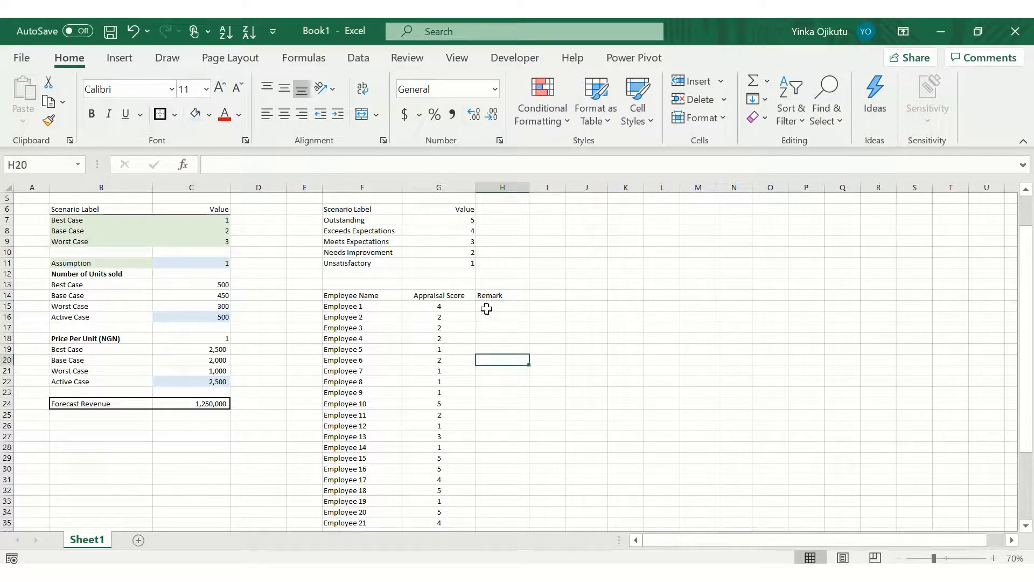
pyautogui.click(488, 307)
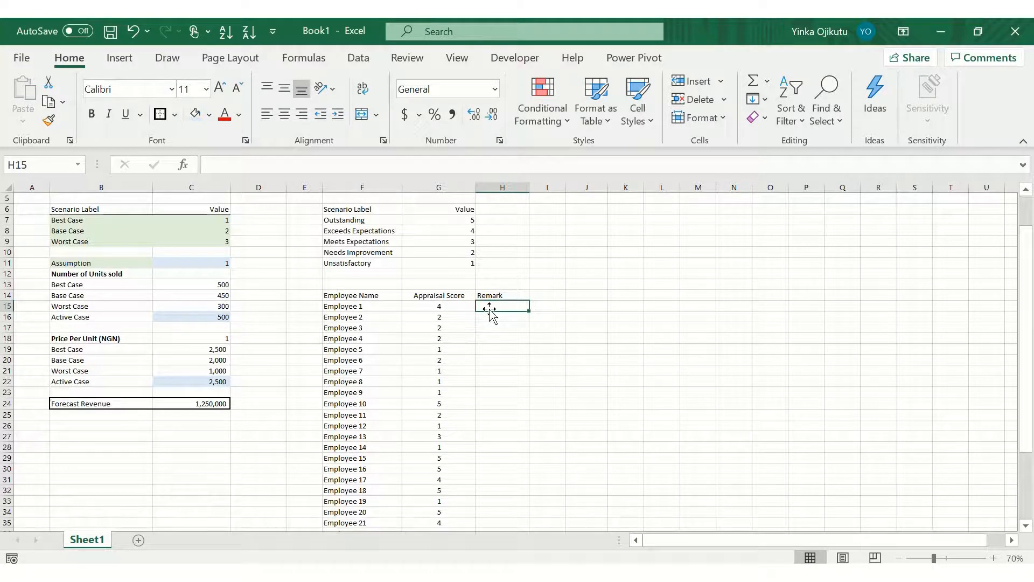
pyautogui.press('Left')
pyautogui.press('Right')
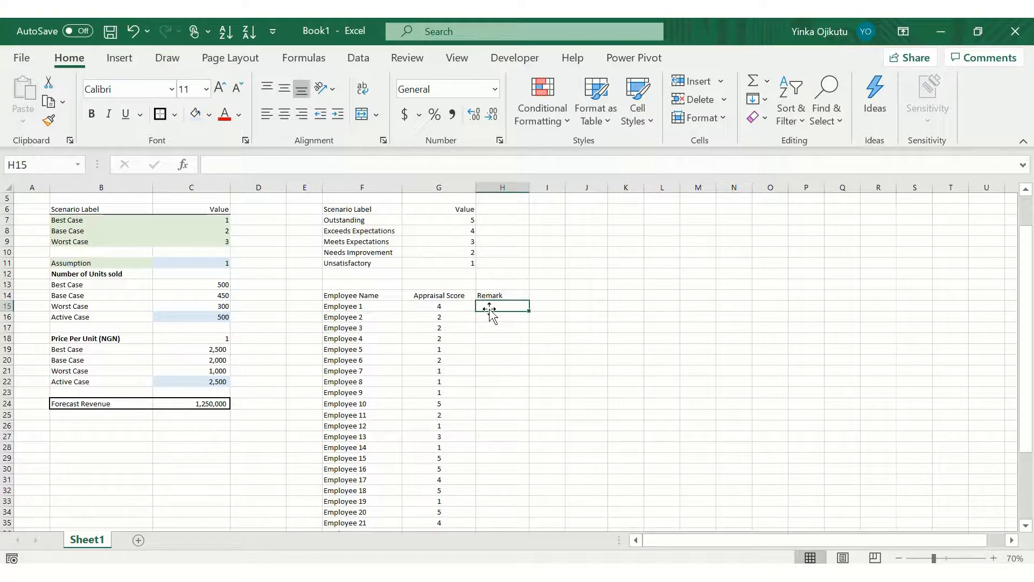
# Step: Start a CHOOSE formula in H15 and open its Function Arguments dialog
pyautogui.write('=cho')
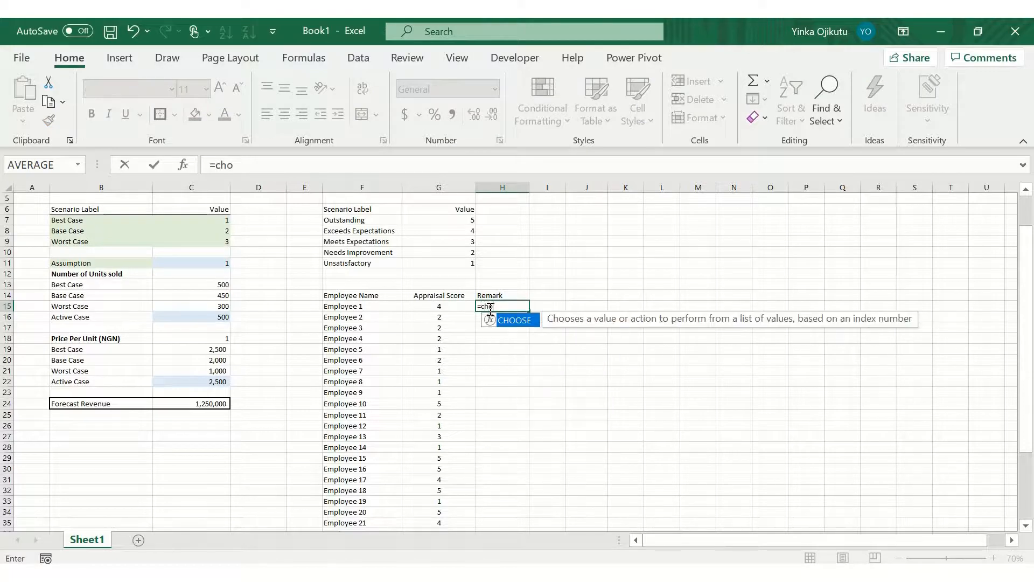
pyautogui.press('Tab')
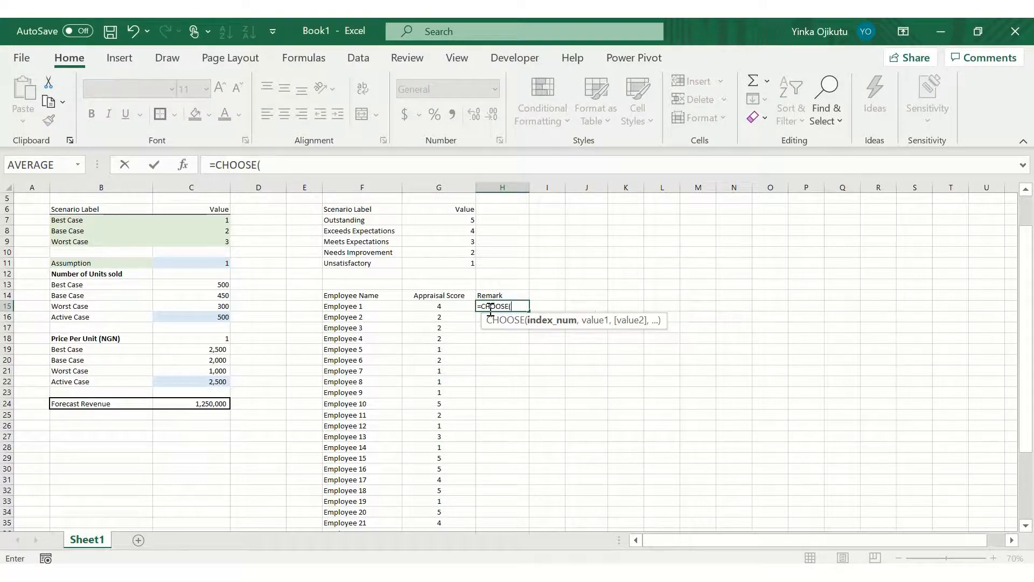
pyautogui.hotkey('ctrl', 'a')
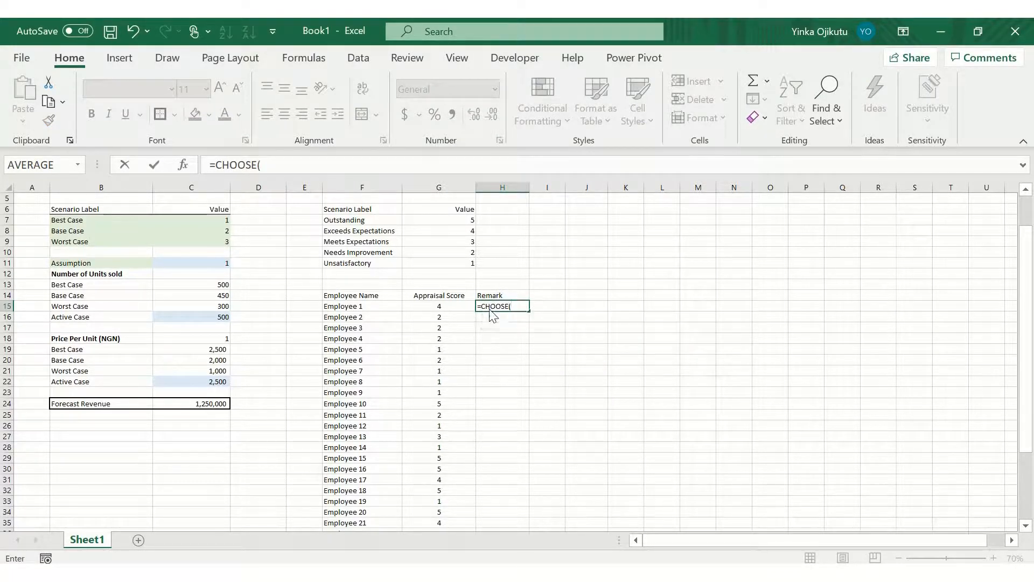
pyautogui.moveTo(643, 221); pyautogui.dragTo(817, 250)
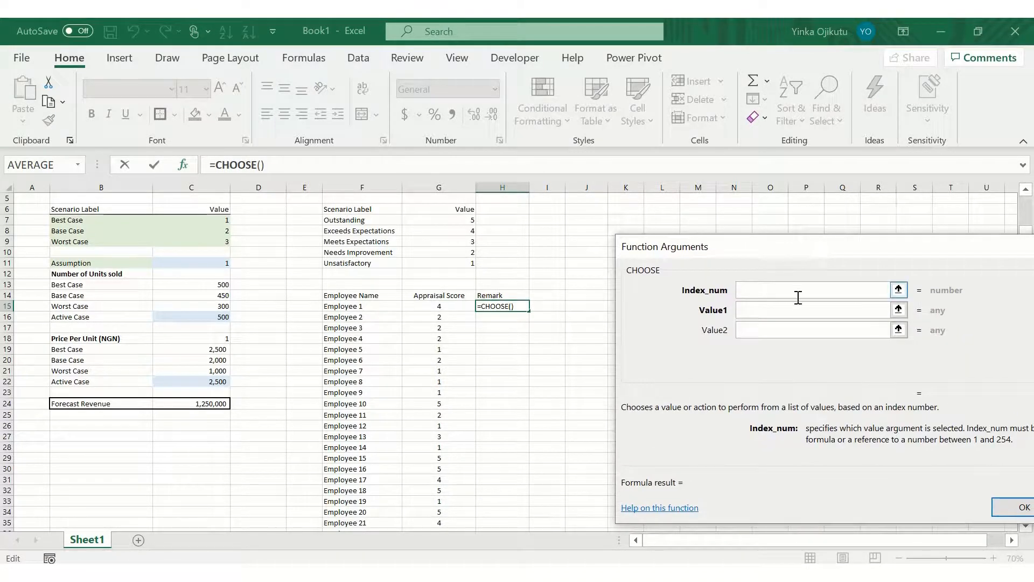
# Step: Set G15 as the index and F11, F10, F9, F8 and F7 as Value1 to Value5 of the CHOOSE function
pyautogui.click(447, 305)
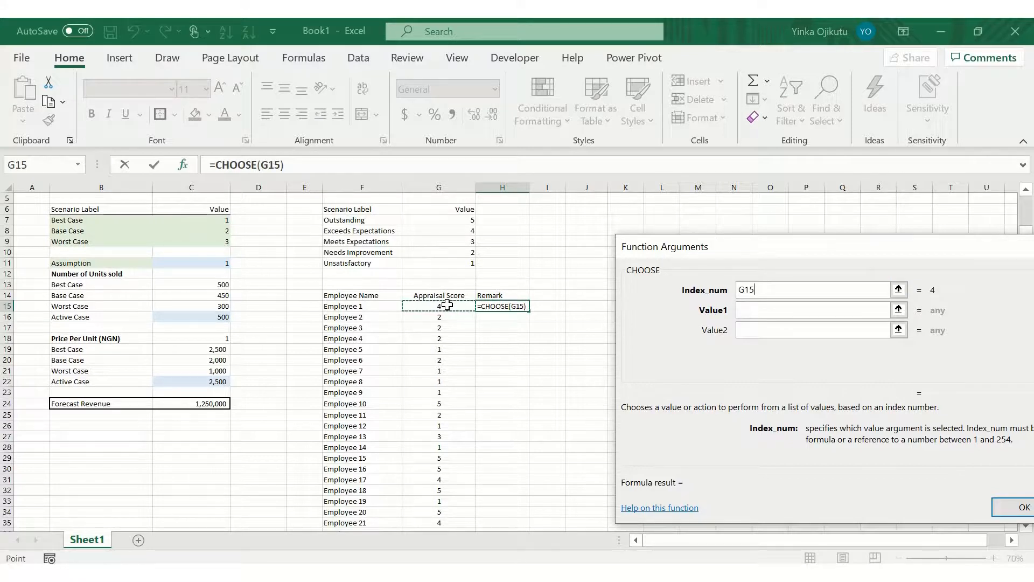
pyautogui.click(816, 308)
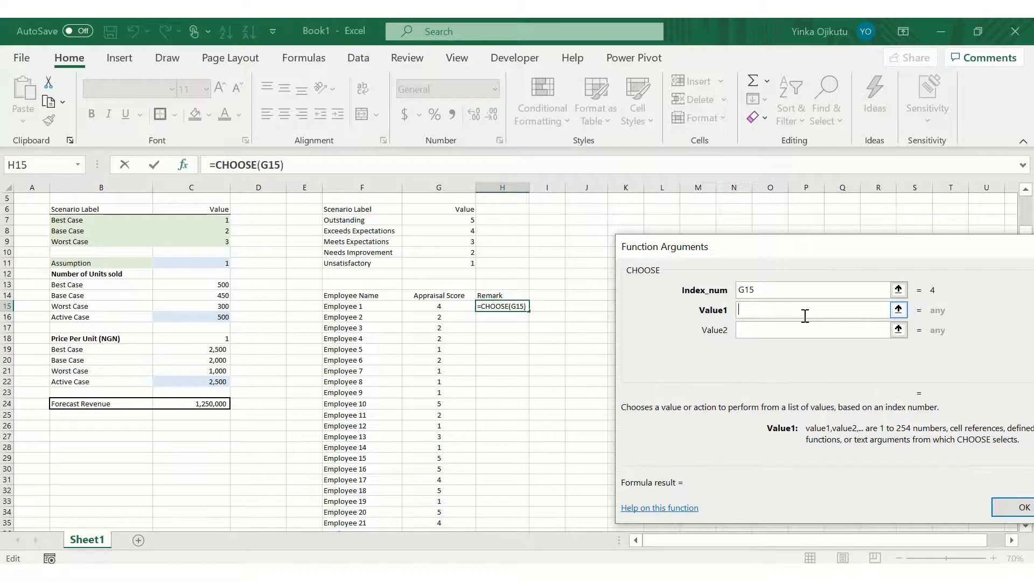
pyautogui.click(331, 262)
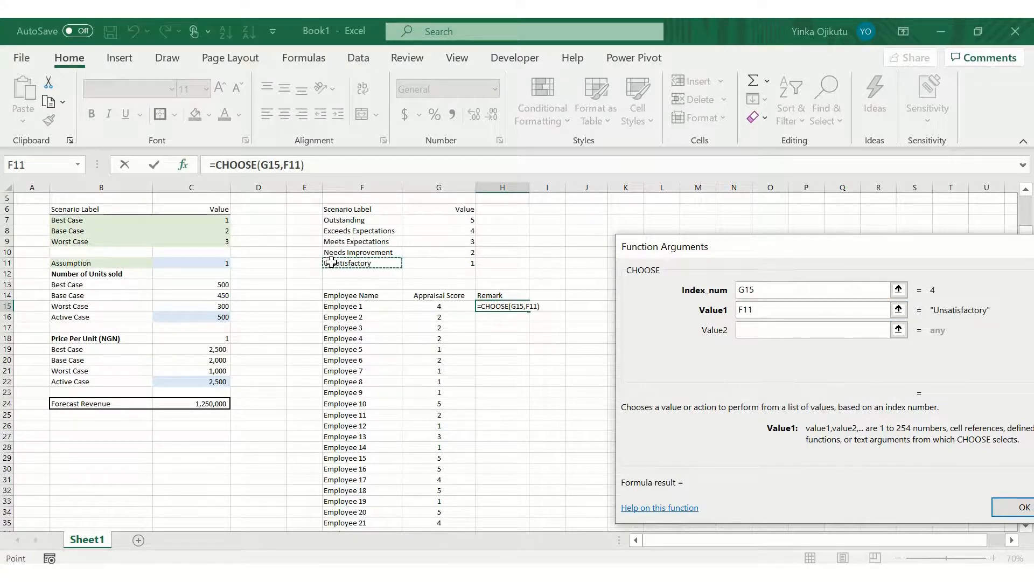
pyautogui.click(762, 329)
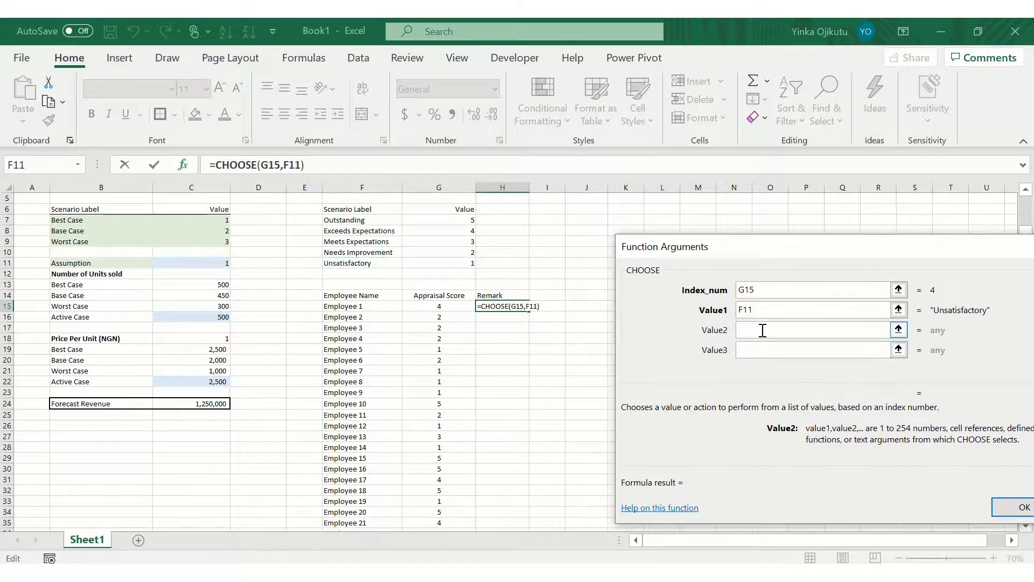
pyautogui.click(380, 252)
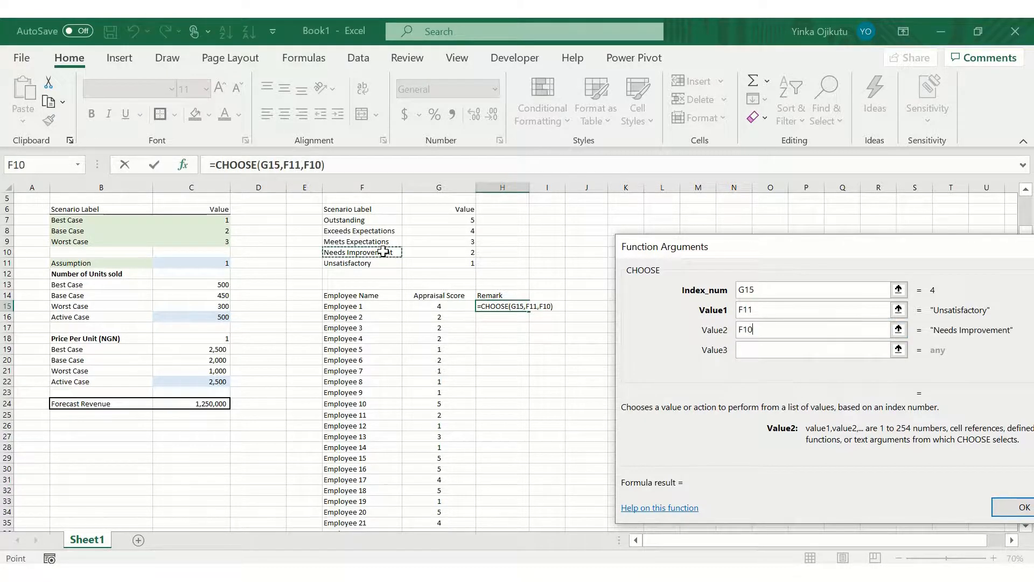
pyautogui.click(764, 347)
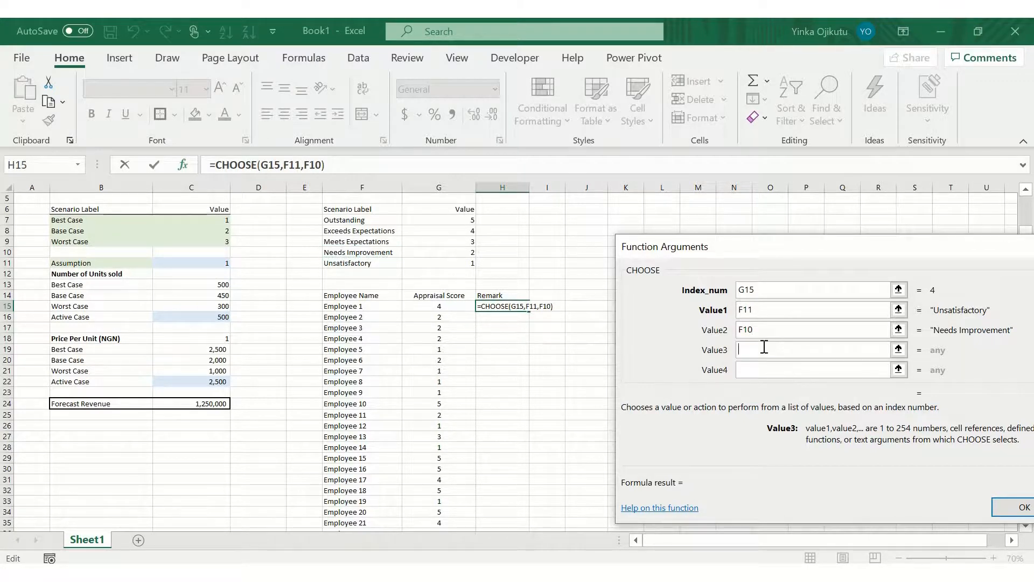
pyautogui.click(351, 242)
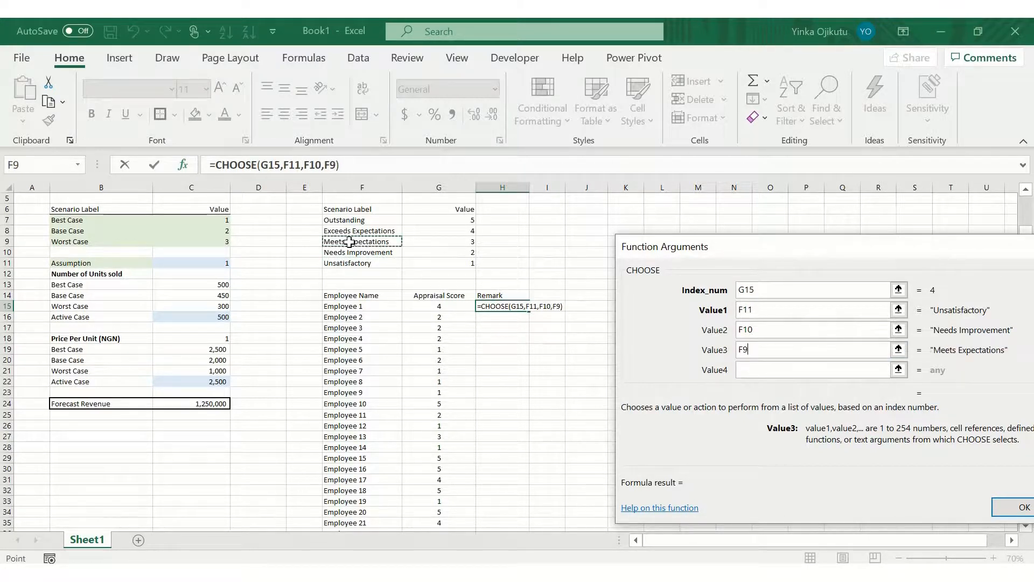
pyautogui.click(751, 370)
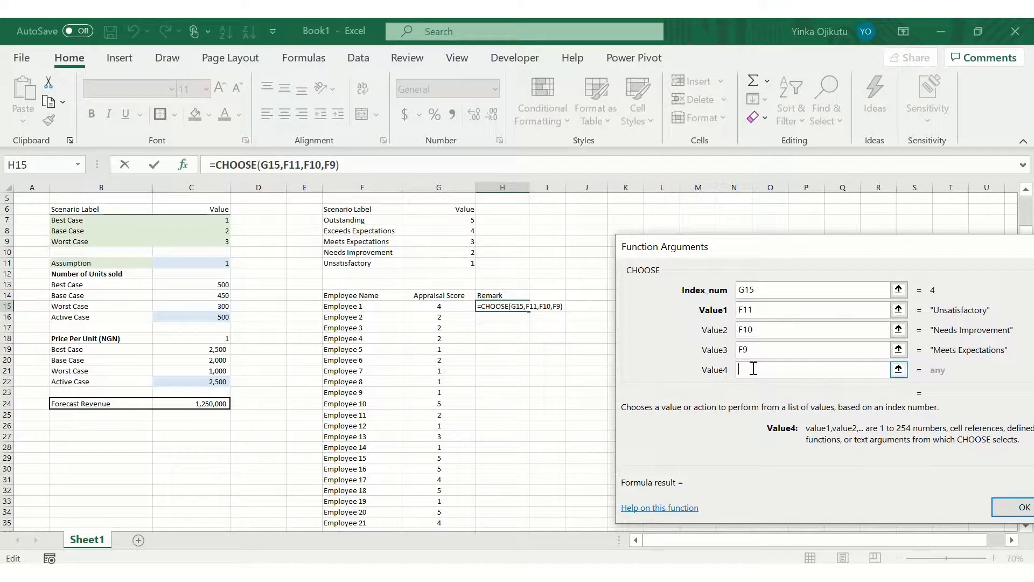
pyautogui.click(357, 232)
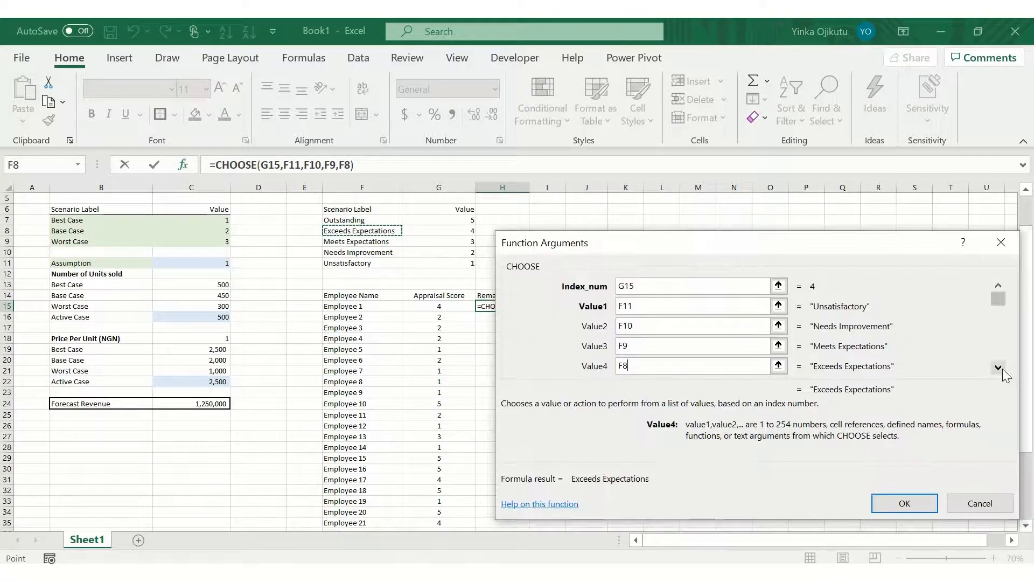
pyautogui.click(998, 367)
pyautogui.click(649, 370)
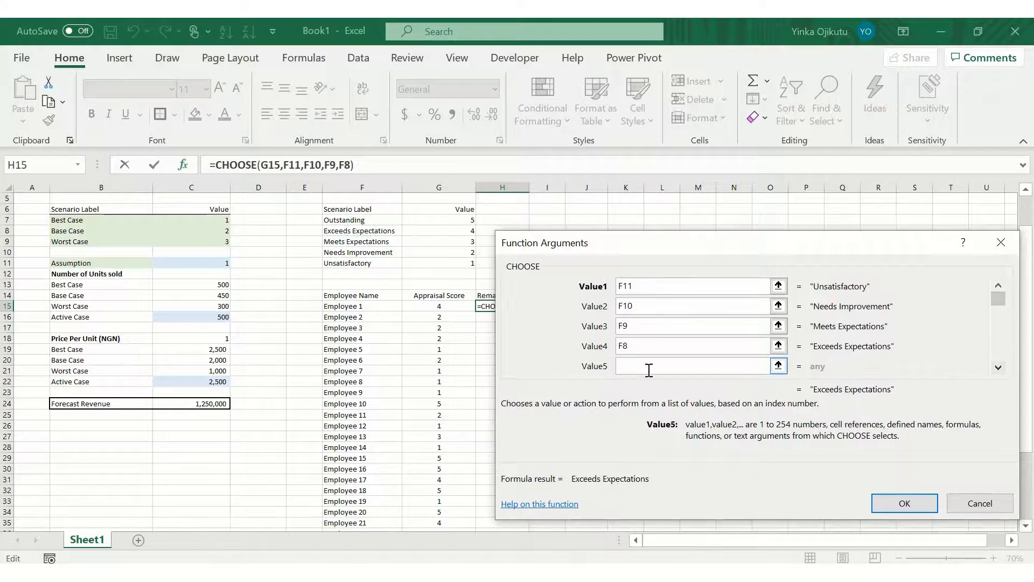
pyautogui.click(348, 219)
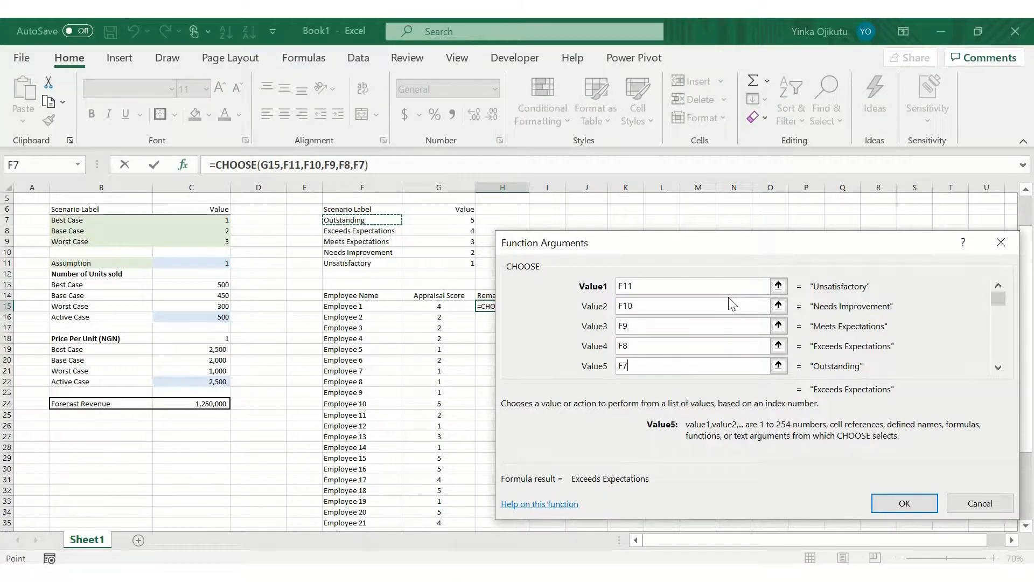
# Step: Make the five value references absolute ($F$11, $F$10, $F$9, $F$8, $F$7) and confirm the formula
pyautogui.click(685, 285)
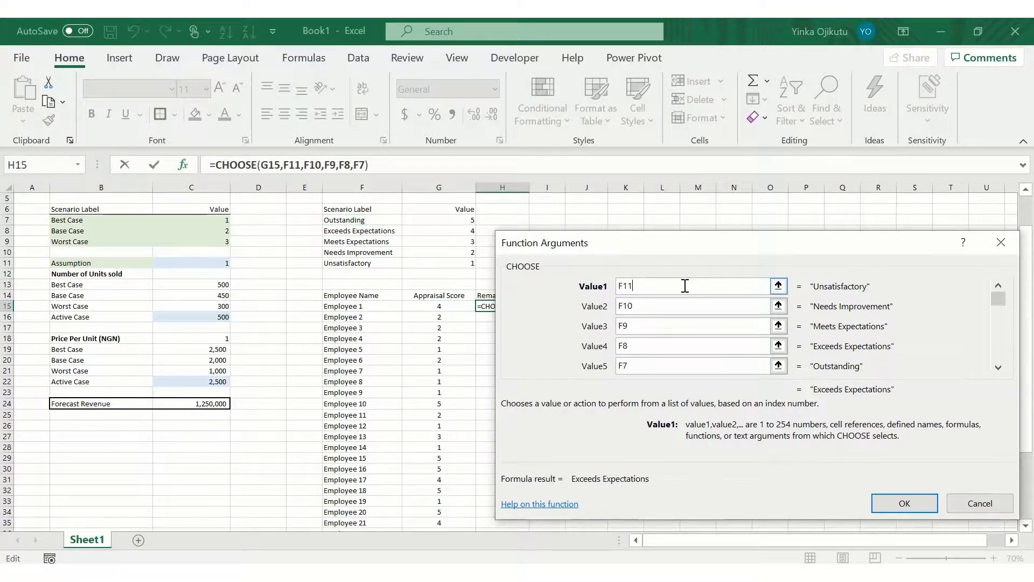
pyautogui.press('F4')
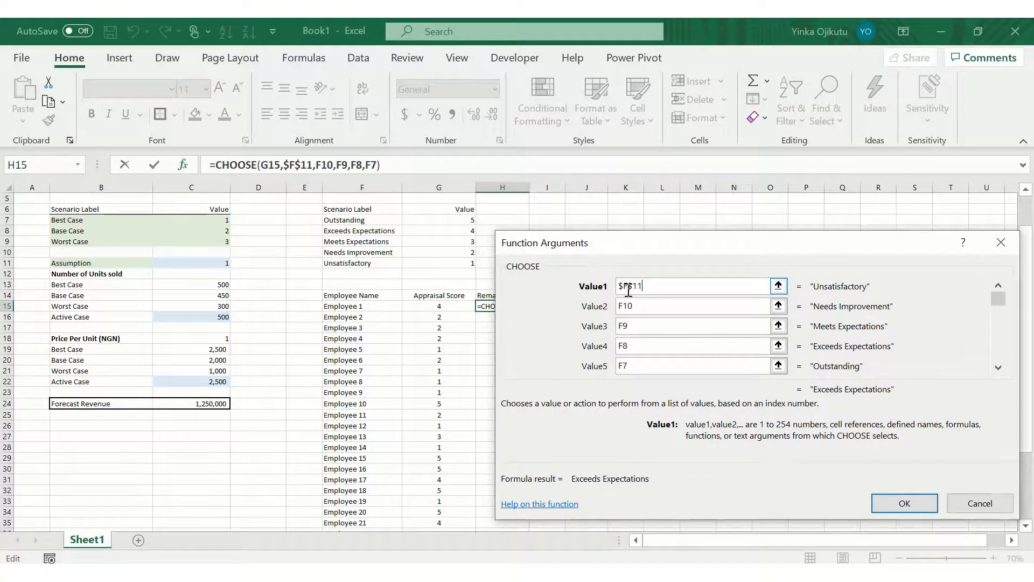
pyautogui.click(642, 304)
pyautogui.click(642, 304)
pyautogui.press('F4')
pyautogui.click(641, 326)
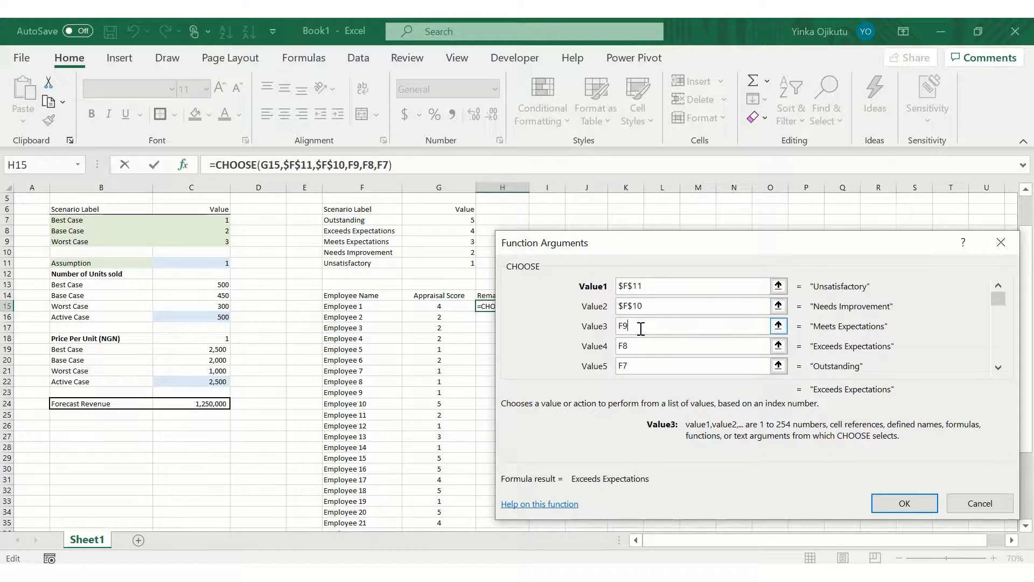
pyautogui.press('F4')
pyautogui.click(998, 286)
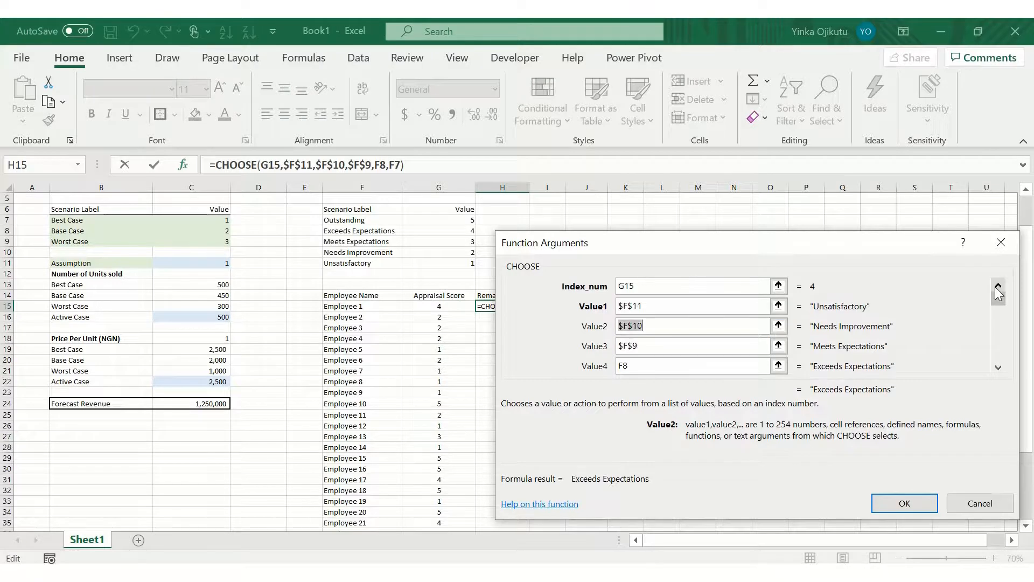
pyautogui.click(647, 367)
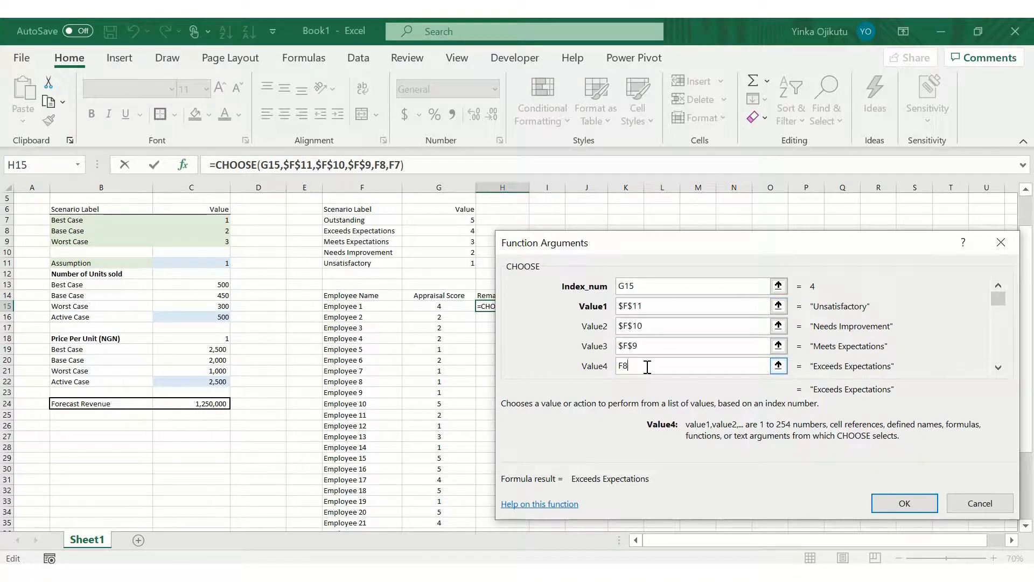
pyautogui.press('F4')
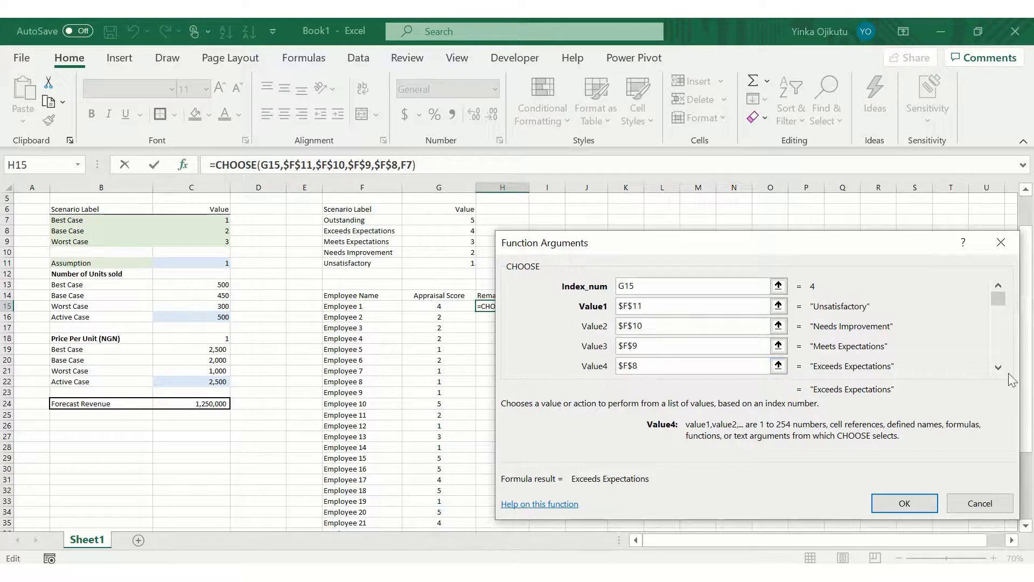
pyautogui.click(997, 367)
pyautogui.click(724, 366)
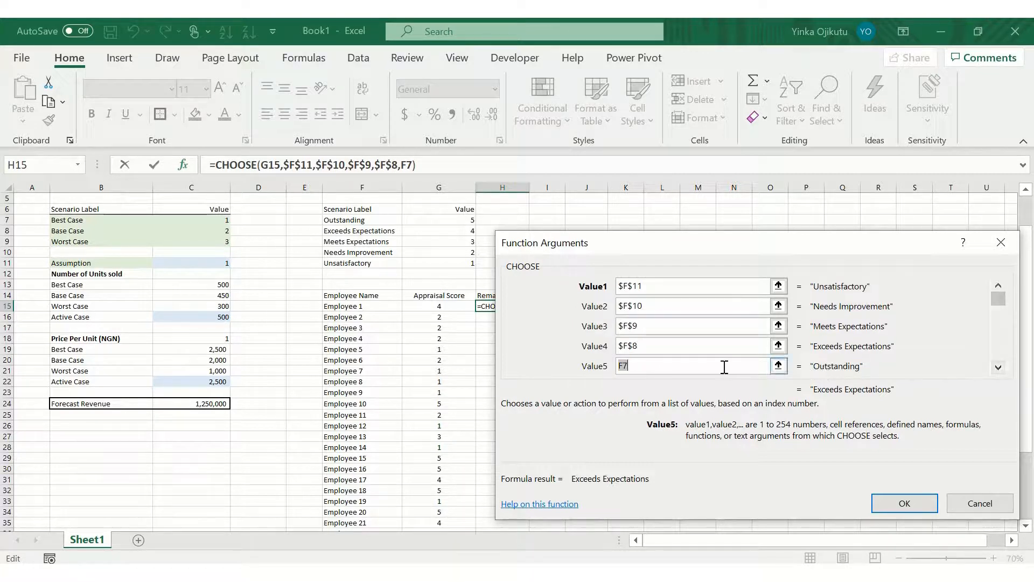
pyautogui.click(724, 366)
pyautogui.press('F4')
pyautogui.click(884, 501)
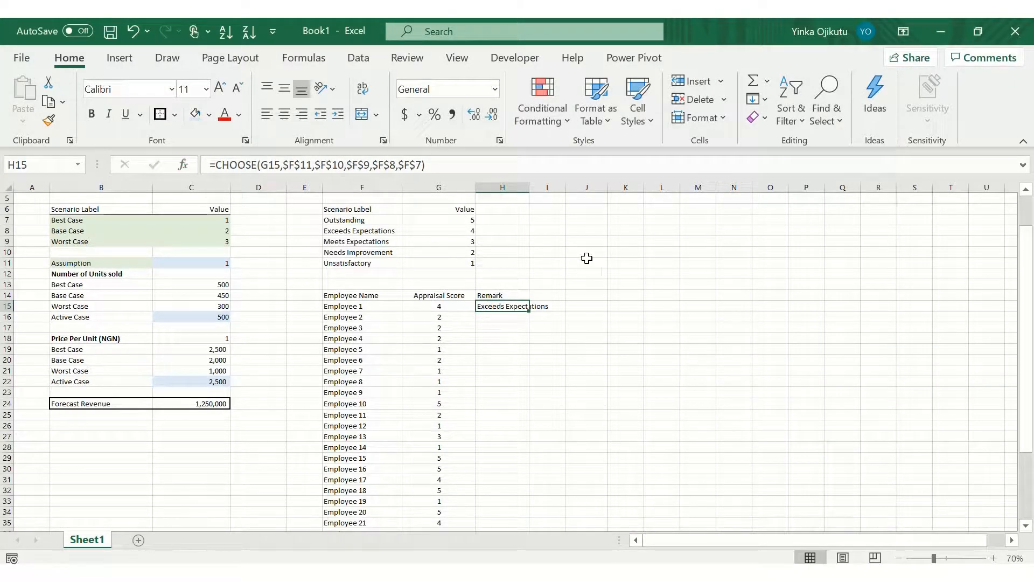
# Step: Widen column H to fit the remark text
pyautogui.moveTo(529, 187); pyautogui.dragTo(564, 191)
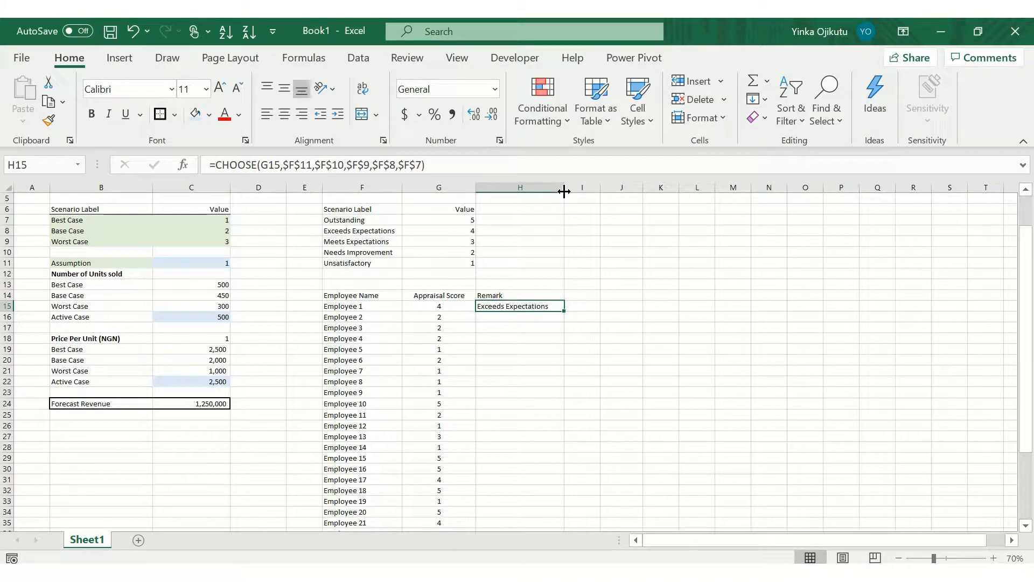
pyautogui.press('Left')
pyautogui.press('Left')
pyautogui.press('Right')
pyautogui.press('Up')
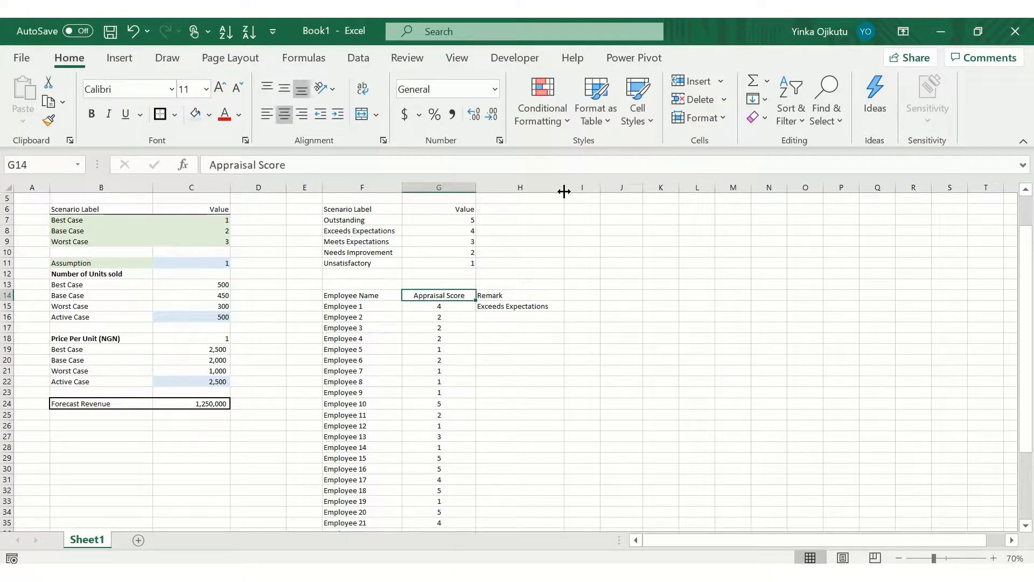
pyautogui.press('Right')
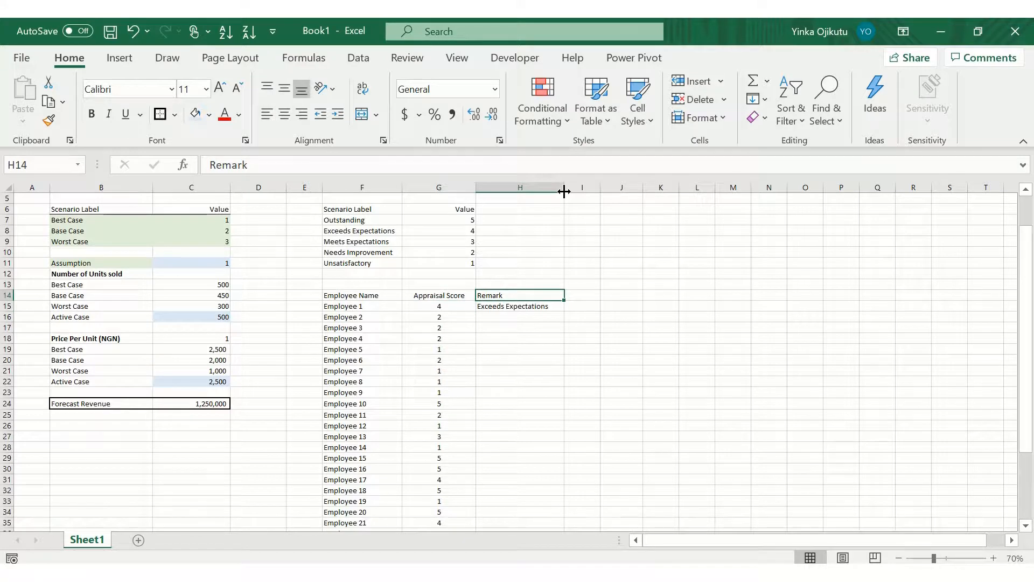
pyautogui.press('Down')
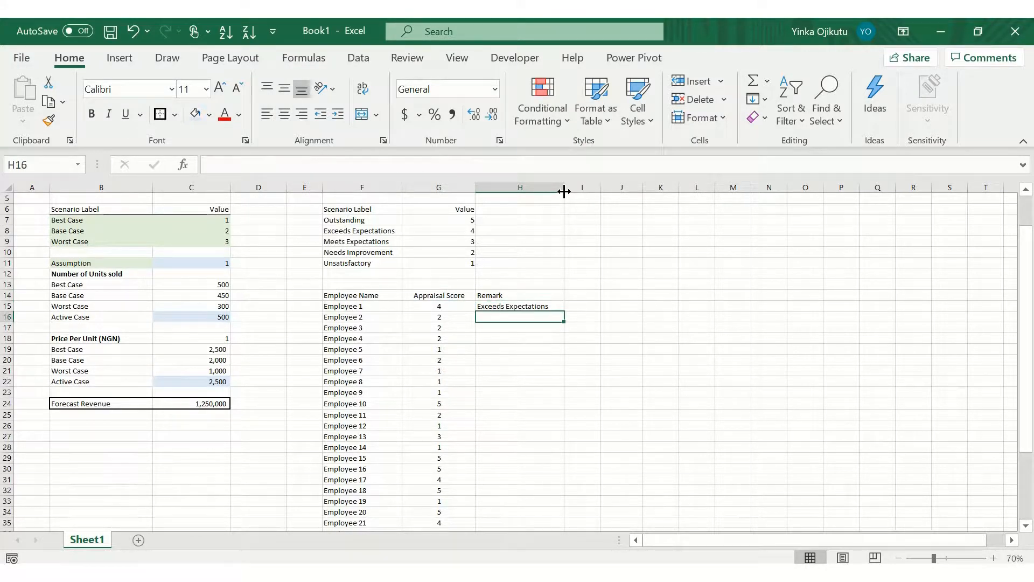
pyautogui.press('Up')
pyautogui.press('Up')
pyautogui.press('Up')
pyautogui.press('Up')
pyautogui.press('Up')
pyautogui.press('Up')
pyautogui.press('Up')
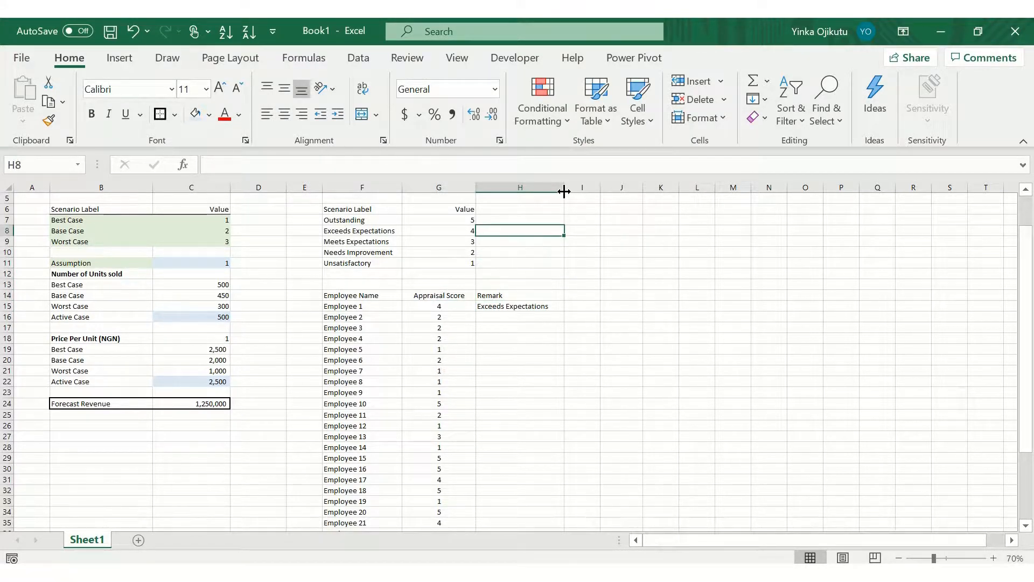
pyautogui.press('Up')
pyautogui.press('Down')
pyautogui.press('Down')
pyautogui.press('Down')
pyautogui.press('Up')
pyautogui.press('Up')
pyautogui.press('Left')
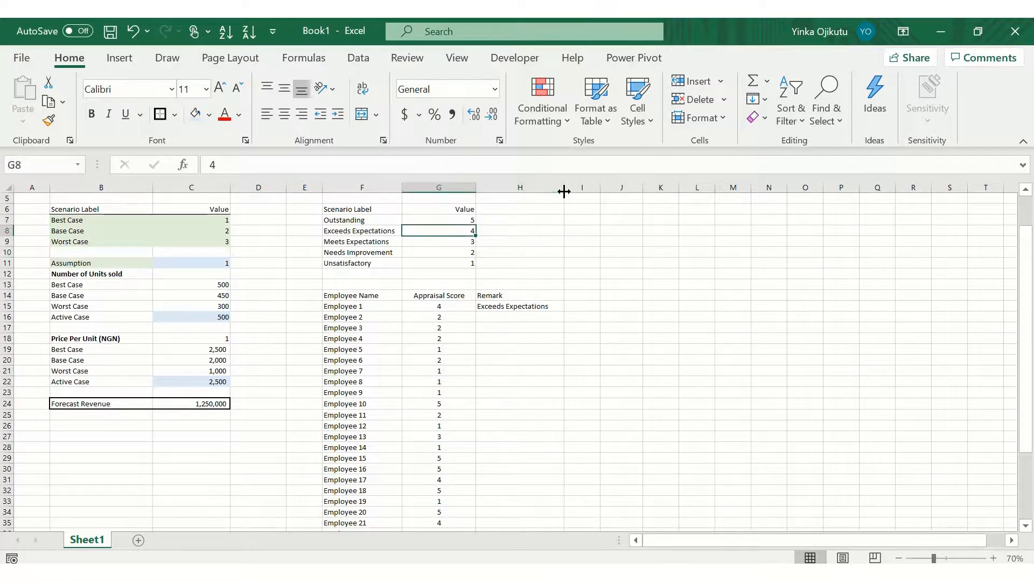
# Step: Fill the remark formula from H15 down into H16
pyautogui.press('Down')
pyautogui.press('Right')
pyautogui.press('Down')
pyautogui.press('Down')
pyautogui.press('Down')
pyautogui.press('Down')
pyautogui.press('Down')
pyautogui.press('Down')
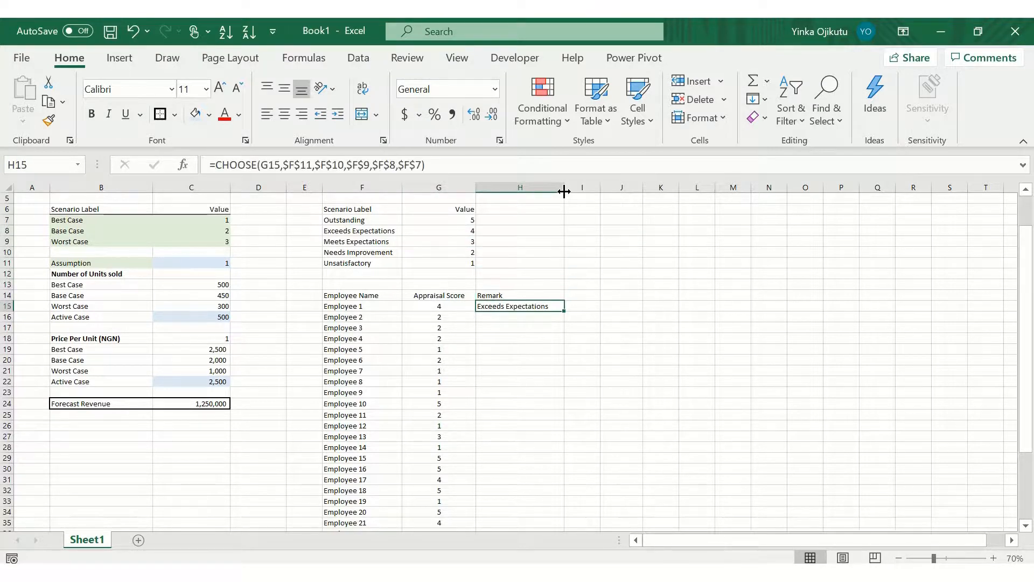
pyautogui.hotkey('shift', 'Down')
pyautogui.hotkey('ctrl', 'd')
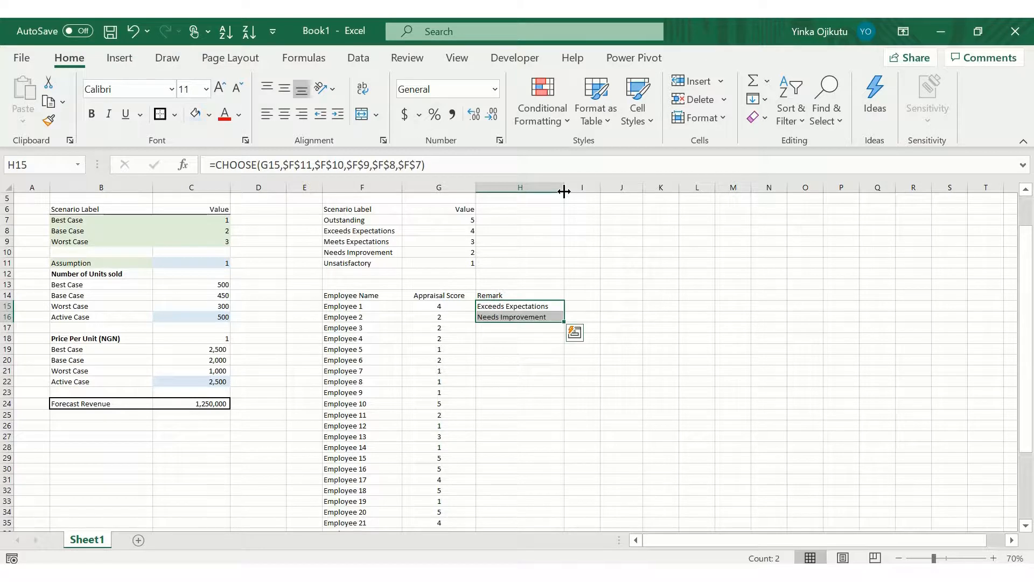
# Step: Remove the borders from the Outstanding row, cells F7:G7
pyautogui.press('Down')
pyautogui.press('Down')
pyautogui.press('Up')
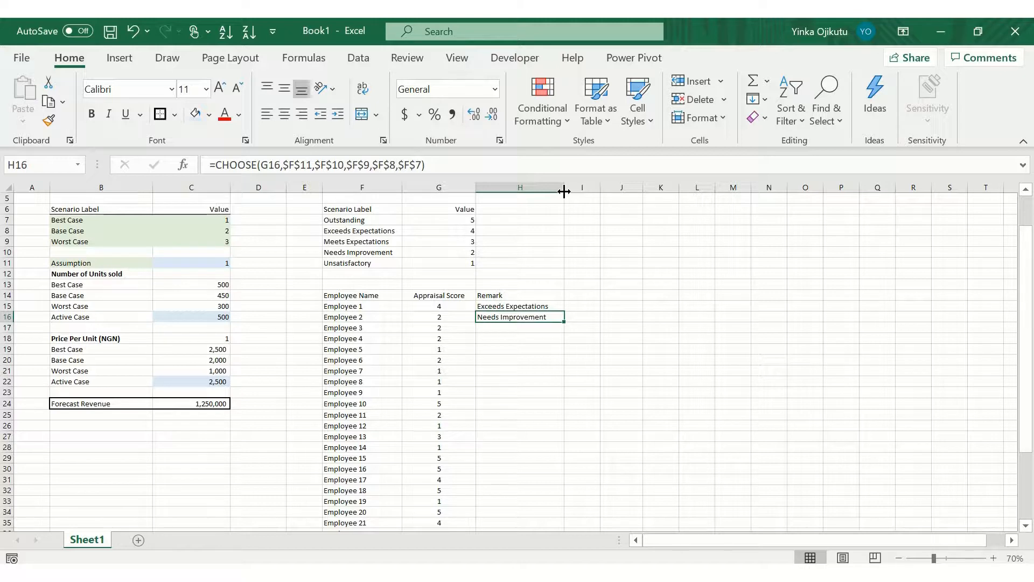
pyautogui.press('Down')
pyautogui.press('Up')
pyautogui.press('Up')
pyautogui.press('Up')
pyautogui.press('Up')
pyautogui.press('Up')
pyautogui.press('Up')
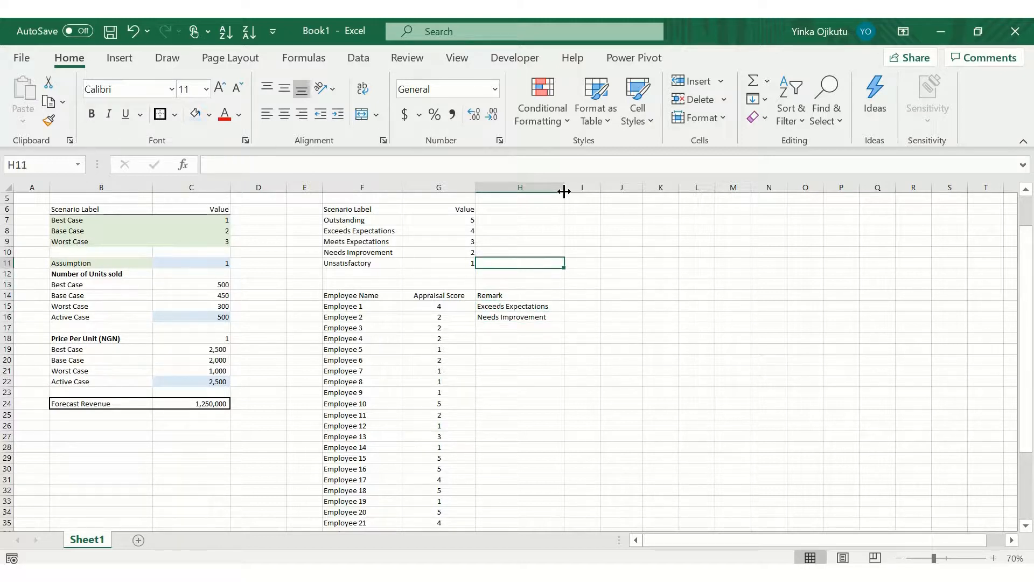
pyautogui.press('Up')
pyautogui.press('Up')
pyautogui.press('Up')
pyautogui.press('Up')
pyautogui.press('Left')
pyautogui.press('Left')
pyautogui.hotkey('shift', 'Right')
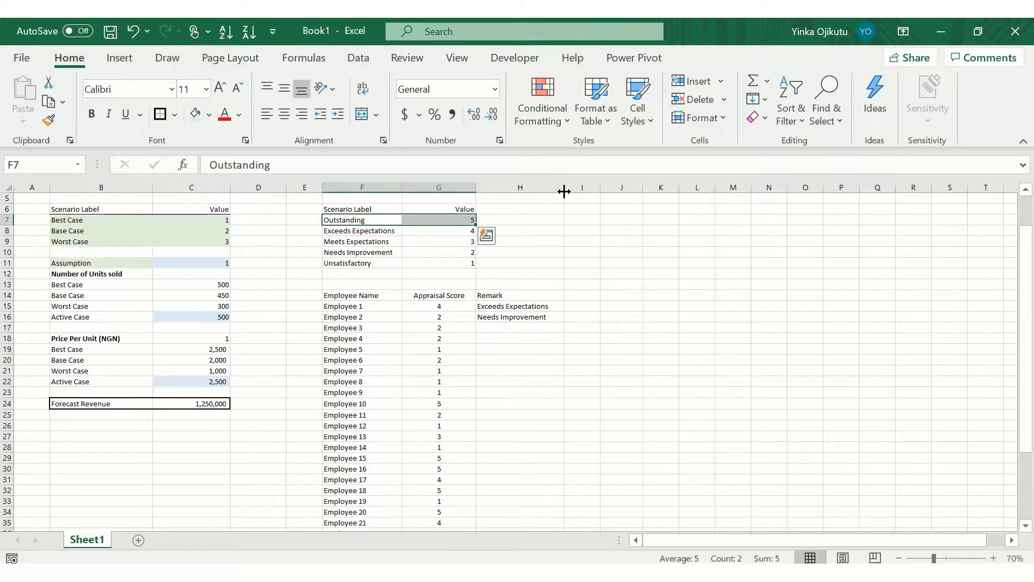
pyautogui.hotkey('alt', 'h')
pyautogui.press('b')
pyautogui.press('n')
# Step: Shade the rating label table F7:G11 with a light green fill
pyautogui.press('Down')
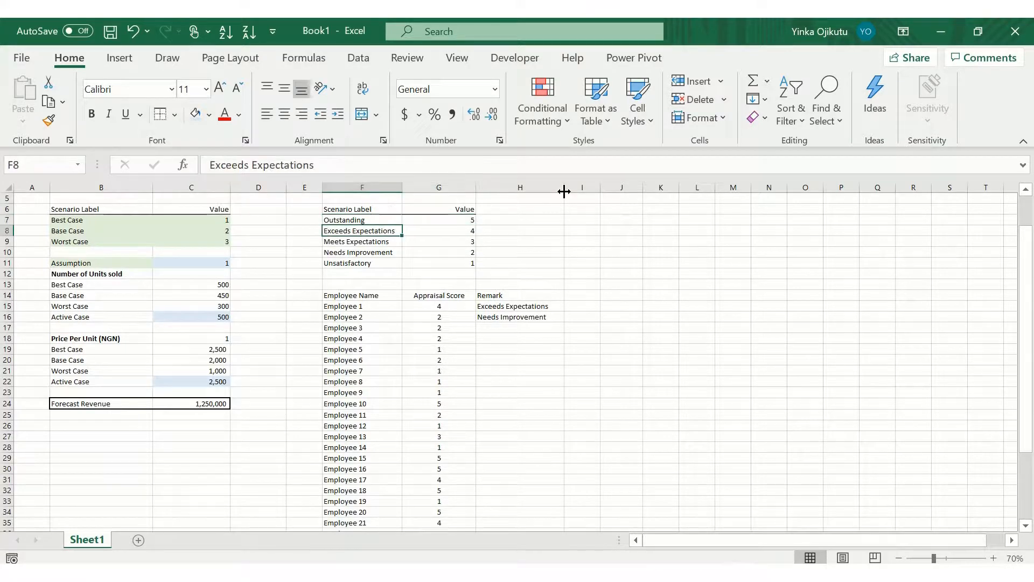
pyautogui.press('Up')
pyautogui.hotkey('shift', 'Right')
pyautogui.hotkey('shift', 'Down')
pyautogui.hotkey('shift', 'Down')
pyautogui.hotkey('shift', 'Down')
pyautogui.hotkey('shift', 'Down')
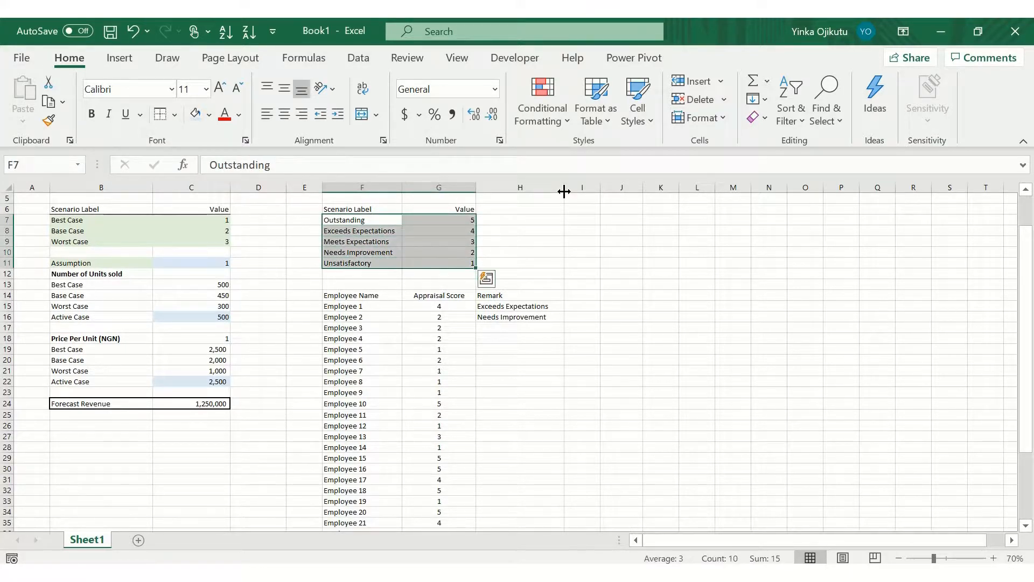
pyautogui.hotkey('alt', 'h')
pyautogui.press('h')
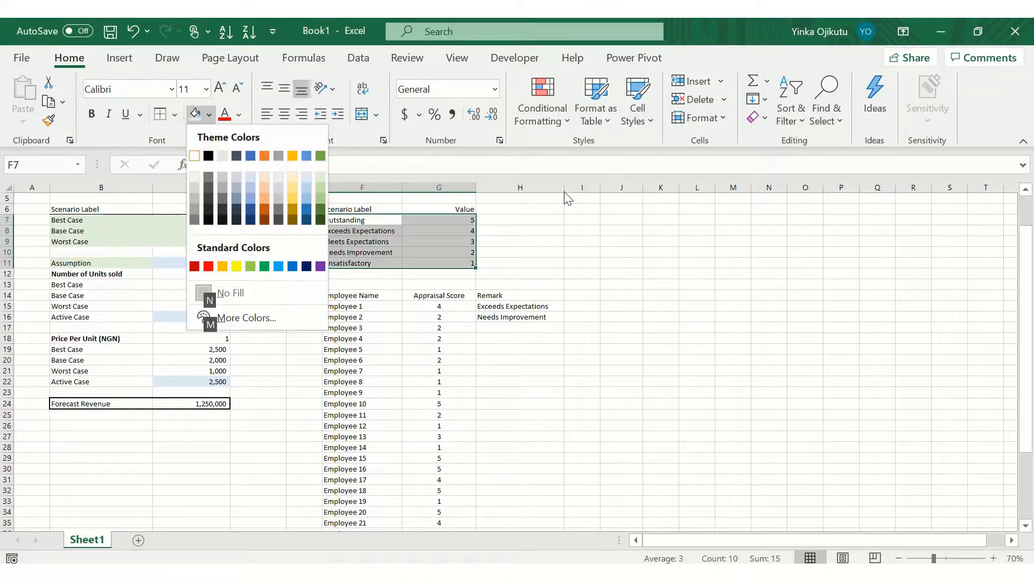
pyautogui.click(324, 176)
pyautogui.click(539, 337)
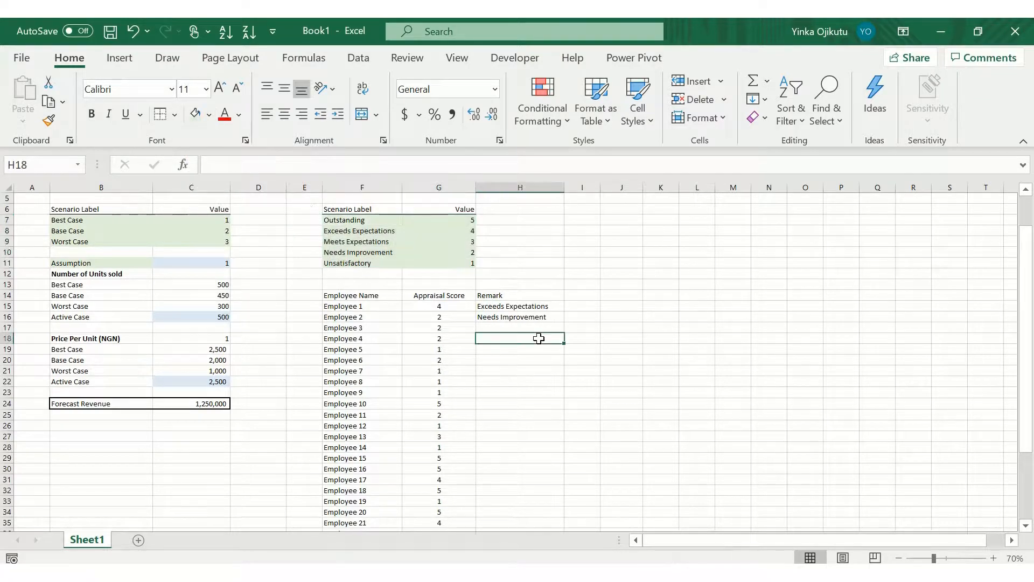
# Step: Fill the remark formula down from H16 into H17
pyautogui.press('Up')
pyautogui.press('Up')
pyautogui.press('Up')
pyautogui.press('Down')
pyautogui.press('Down')
pyautogui.press('Down')
pyautogui.press('Up')
pyautogui.press('Up')
pyautogui.press('Up')
pyautogui.press('Down')
pyautogui.press('Down')
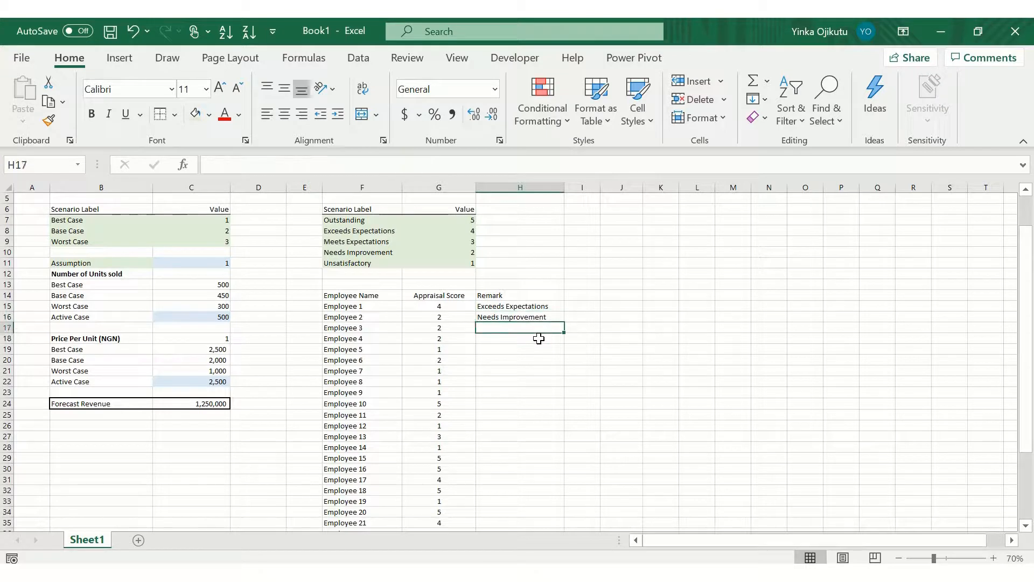
pyautogui.hotkey('ctrl', 'd')
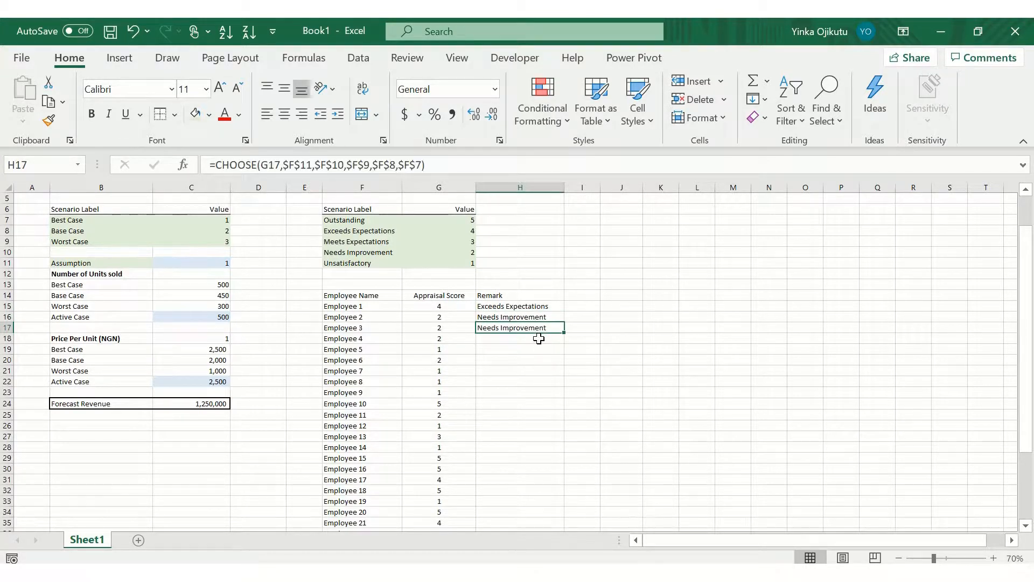
# Step: Compare the appraisal scores with the remarks in the top rows of the employee table
pyautogui.press('Left')
pyautogui.press('Left')
pyautogui.press('Right')
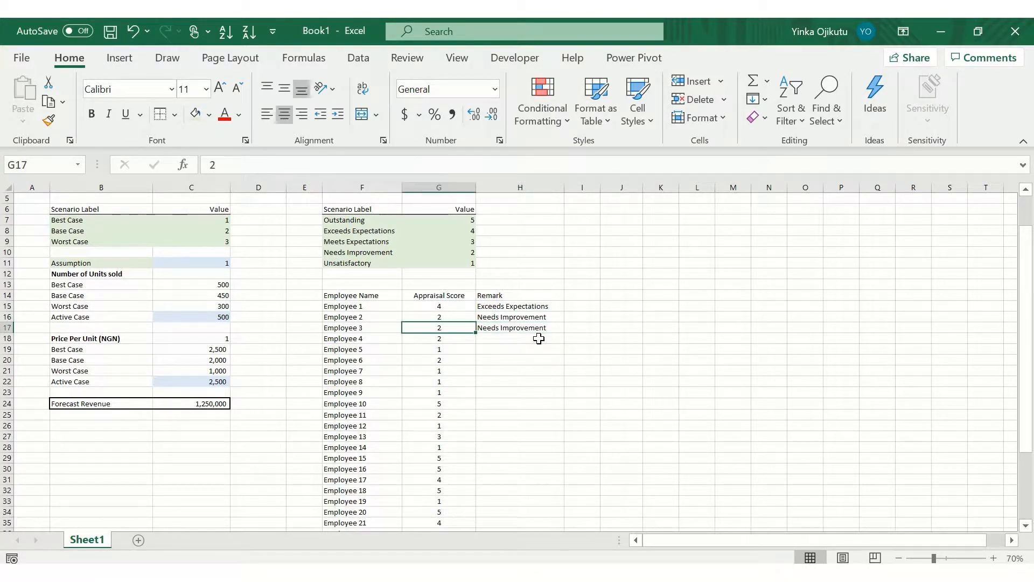
pyautogui.press('Right')
pyautogui.press('Up')
pyautogui.press('Up')
pyautogui.press('Down')
pyautogui.press('Down')
pyautogui.press('Down')
pyautogui.press('Down')
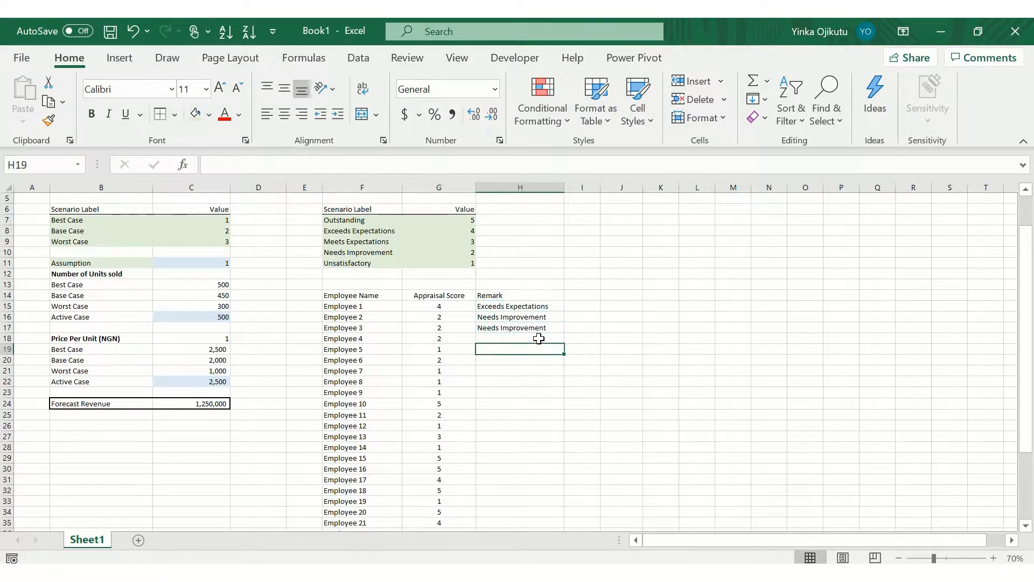
pyautogui.press('Down')
pyautogui.press('Down')
pyautogui.press('Down')
pyautogui.press('Down')
pyautogui.press('Down')
pyautogui.press('Down')
pyautogui.press('Down')
pyautogui.press('Down')
pyautogui.press('Down')
pyautogui.press('Down')
pyautogui.press('Down')
pyautogui.press('Down')
pyautogui.press('Down')
pyautogui.press('Down')
pyautogui.press('Down')
pyautogui.press('Down')
pyautogui.press('Down')
pyautogui.press('Up')
pyautogui.press('Up')
pyautogui.press('Up')
pyautogui.press('Up')
pyautogui.press('Up')
pyautogui.press('Up')
pyautogui.press('Up')
pyautogui.press('Up')
pyautogui.press('Up')
pyautogui.press('Up')
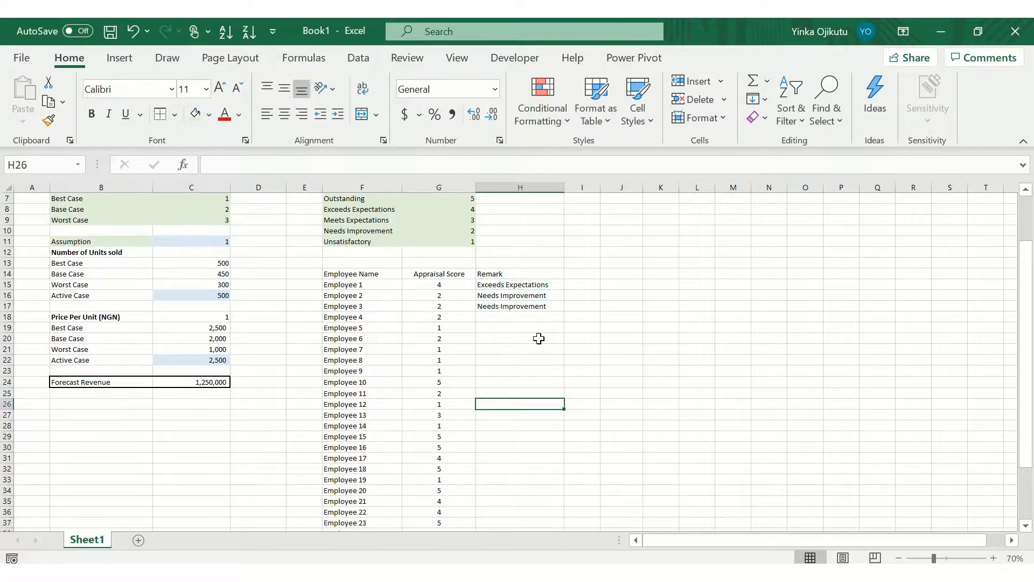
pyautogui.press('Up')
pyautogui.press('Up')
pyautogui.press('Up')
pyautogui.press('Up')
pyautogui.press('Up')
pyautogui.press('Up')
pyautogui.press('Up')
pyautogui.press('Up')
pyautogui.press('Up')
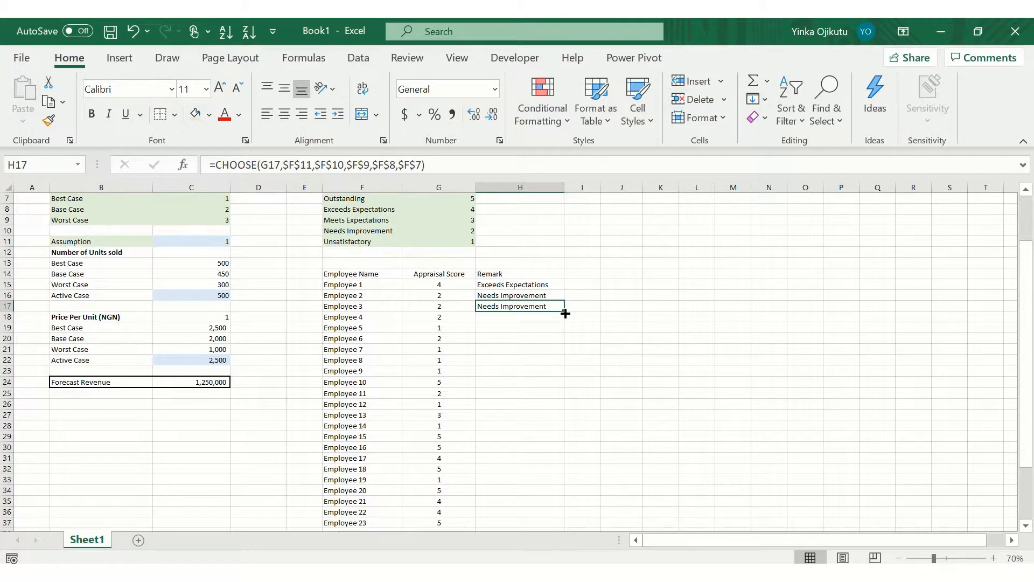
# Step: Extend the remark formula from H17 down to H44 for all 30 employees
pyautogui.moveTo(565, 314); pyautogui.dragTo(555, 489)
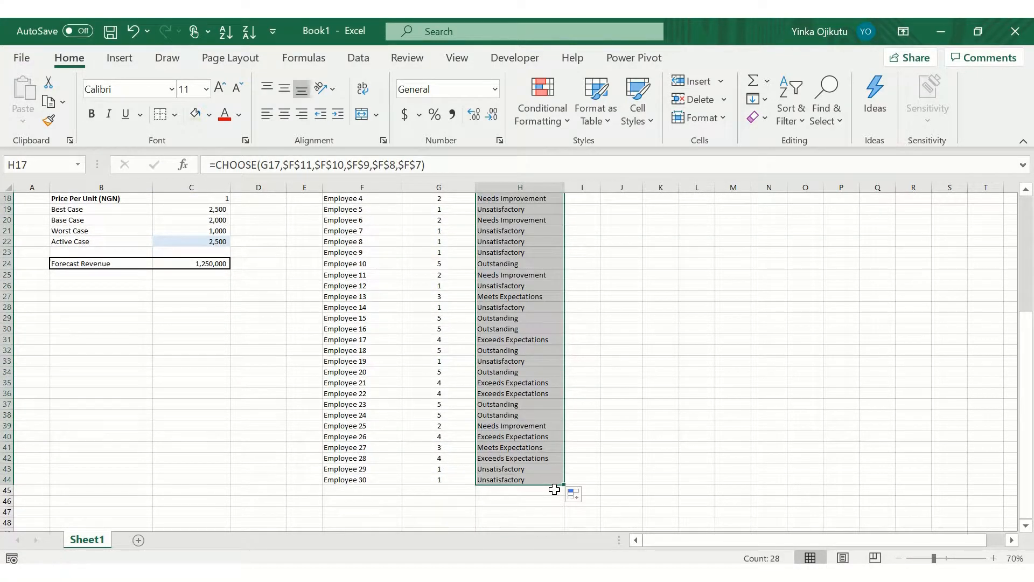
pyautogui.click(706, 453)
# Step: Review each employee's appraisal score against its remark down the whole table
pyautogui.press('Left')
pyautogui.press('Left')
pyautogui.press('Left')
pyautogui.press('Left')
pyautogui.press('Left')
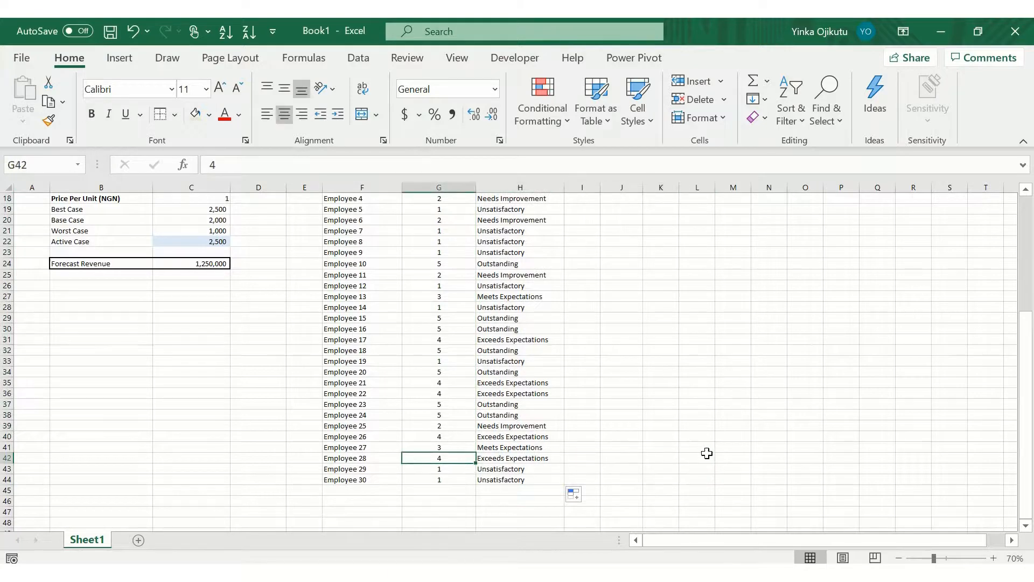
pyautogui.press('Right')
pyautogui.press('Up')
pyautogui.press('Up')
pyautogui.press('Up')
pyautogui.press('Up')
pyautogui.press('Up')
pyautogui.press('Up')
pyautogui.press('Up')
pyautogui.press('Up')
pyautogui.press('Up')
pyautogui.press('Up')
pyautogui.press('Up')
pyautogui.press('Up')
pyautogui.press('Up')
pyautogui.press('Up')
pyautogui.press('Up')
pyautogui.press('Up')
pyautogui.press('Up')
pyautogui.press('Up')
pyautogui.press('Up')
pyautogui.press('Up')
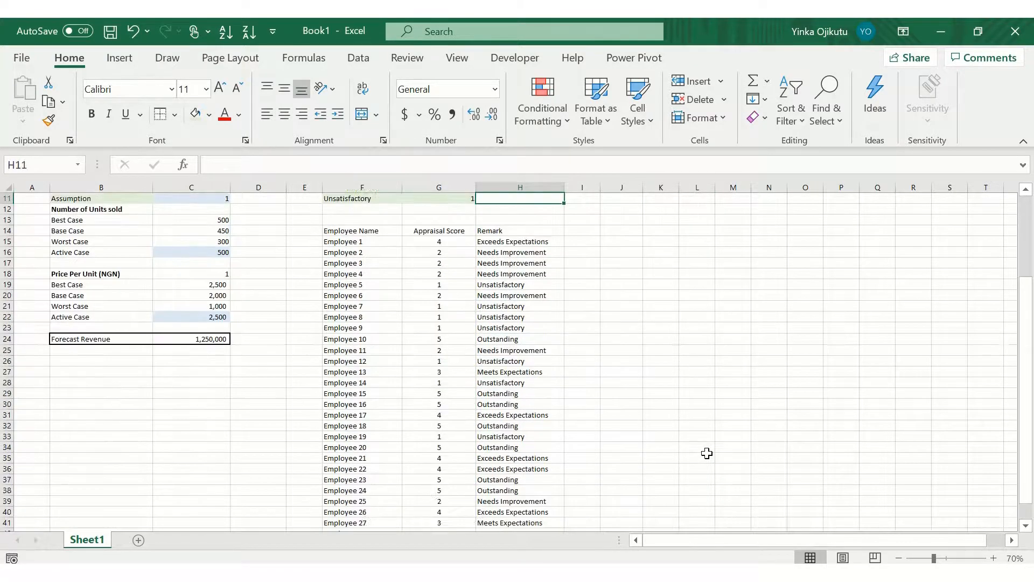
pyautogui.press('Up')
pyautogui.press('Up')
pyautogui.press('Up')
pyautogui.press('Up')
pyautogui.press('Up')
pyautogui.press('Down')
pyautogui.press('Down')
pyautogui.press('Down')
pyautogui.press('Down')
pyautogui.press('Down')
pyautogui.press('Down')
pyautogui.press('Down')
pyautogui.press('Down')
pyautogui.press('Down')
pyautogui.press('Down')
pyautogui.press('Down')
pyautogui.press('Down')
pyautogui.press('Down')
pyautogui.press('Down')
pyautogui.press('Down')
pyautogui.press('Down')
pyautogui.press('Down')
pyautogui.press('Down')
pyautogui.press('Down')
pyautogui.press('Down')
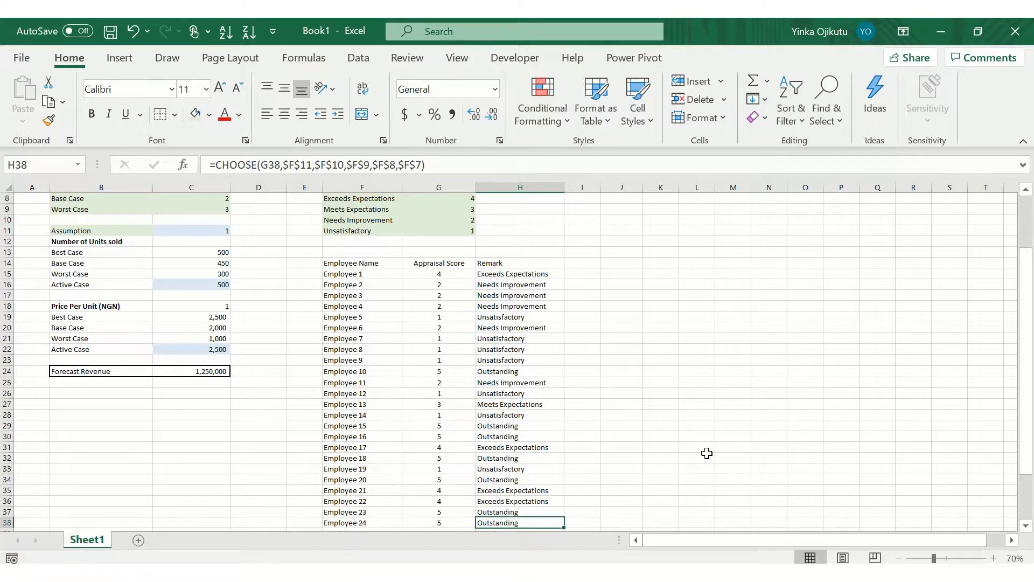
pyautogui.press('Down')
pyautogui.press('Up')
pyautogui.press('Up')
pyautogui.press('Left')
pyautogui.press('Left')
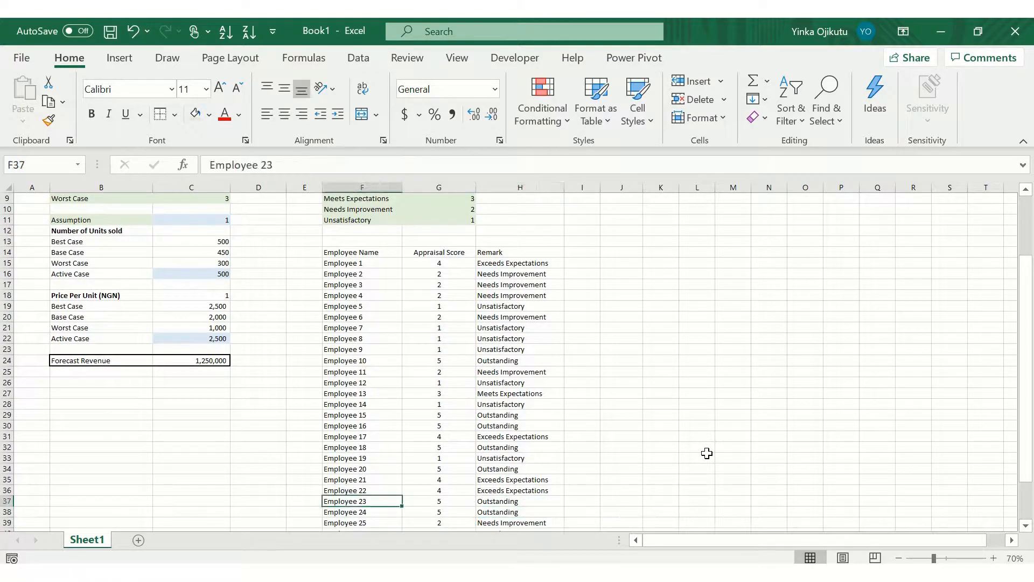
pyautogui.press('Right')
pyautogui.press('Left')
pyautogui.press('Down')
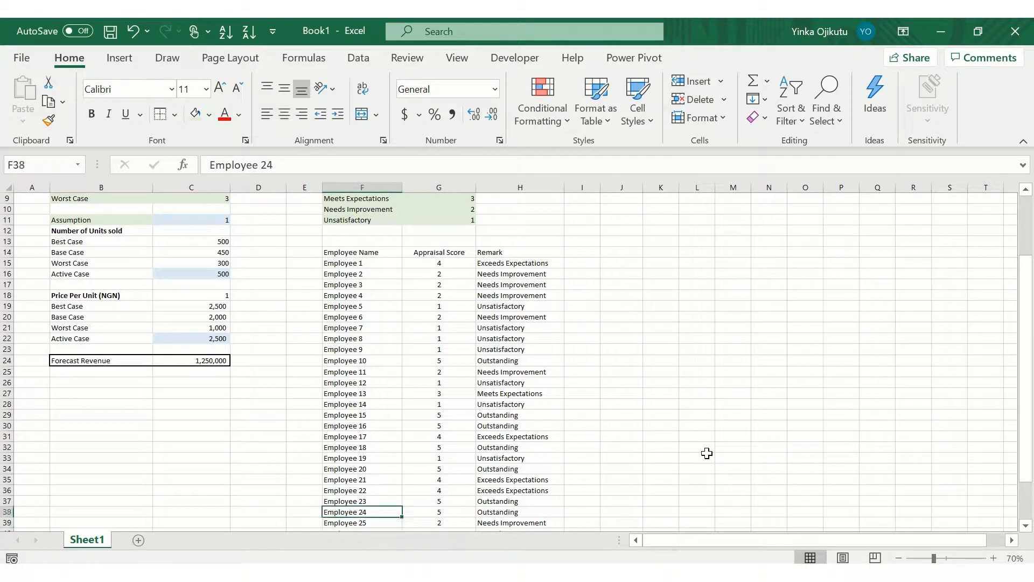
pyautogui.press('Right')
pyautogui.press('Right')
pyautogui.press('Down')
pyautogui.press('Down')
pyautogui.press('Down')
pyautogui.press('Left')
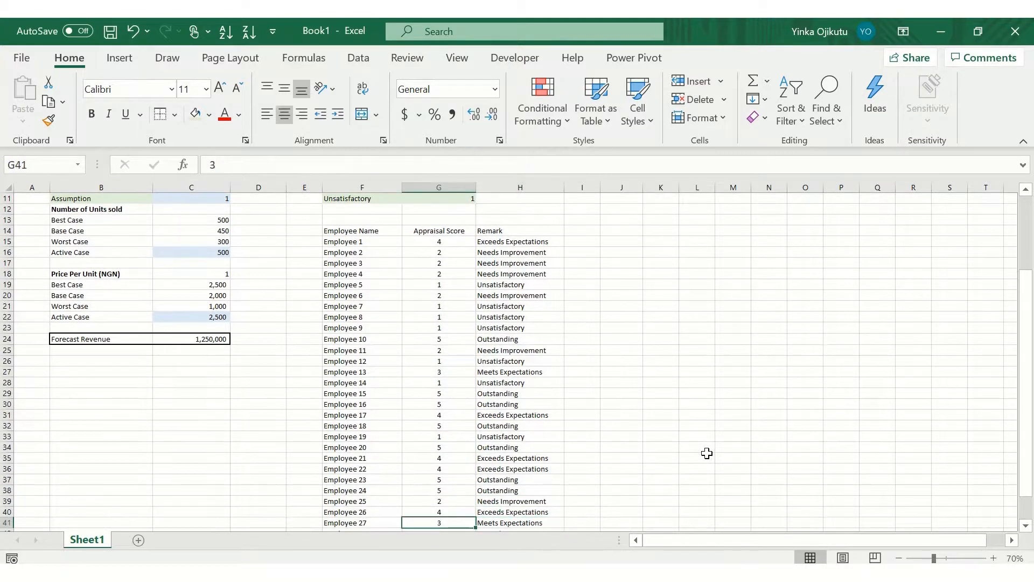
pyautogui.press('Left')
pyautogui.press('Right')
pyautogui.press('Right')
pyautogui.press('Down')
pyautogui.press('Down')
pyautogui.press('Down')
pyautogui.press('Down')
pyautogui.press('Down')
pyautogui.press('Down')
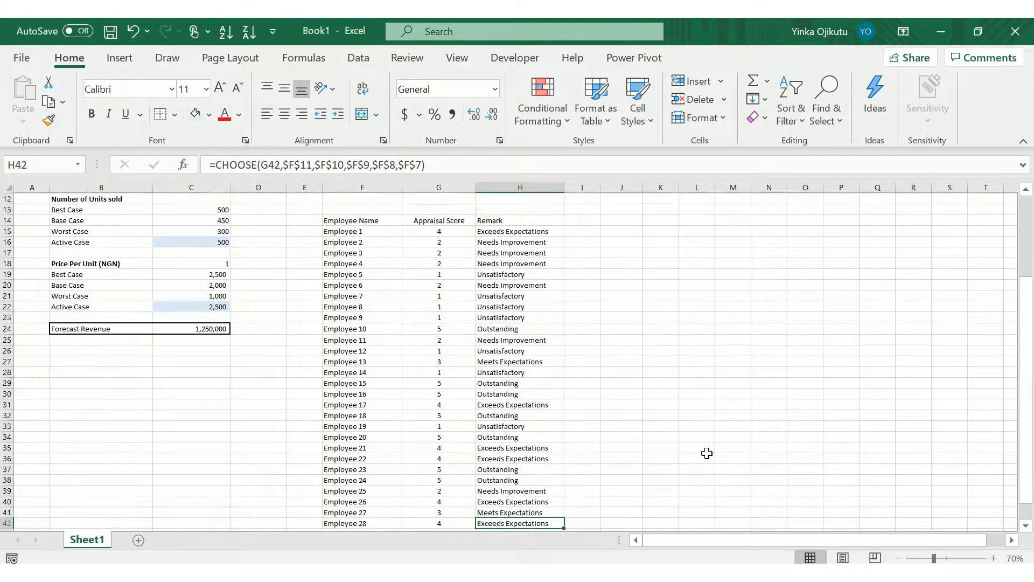
pyautogui.press('Up')
pyautogui.press('Up')
pyautogui.press('Up')
pyautogui.press('Up')
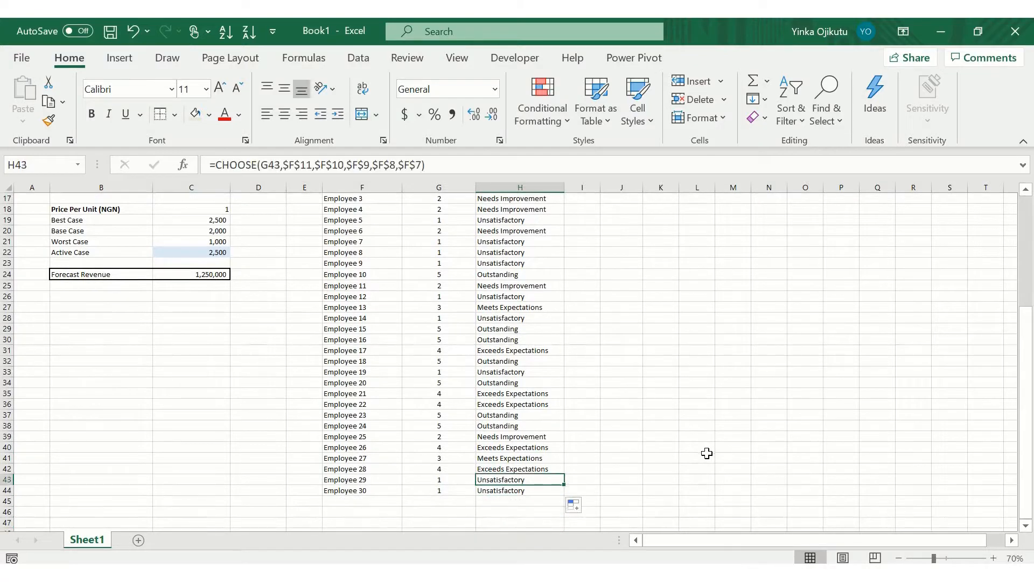
pyautogui.press('Up')
pyautogui.press('Up')
pyautogui.press('Up')
pyautogui.press('Up')
pyautogui.press('Up')
pyautogui.press('Up')
pyautogui.press('Up')
pyautogui.press('Up')
pyautogui.press('Up')
pyautogui.press('Up')
pyautogui.press('Up')
pyautogui.press('Up')
pyautogui.press('Up')
pyautogui.press('Up')
pyautogui.press('Up')
pyautogui.press('Up')
pyautogui.press('Up')
pyautogui.press('Up')
pyautogui.press('Up')
pyautogui.press('Up')
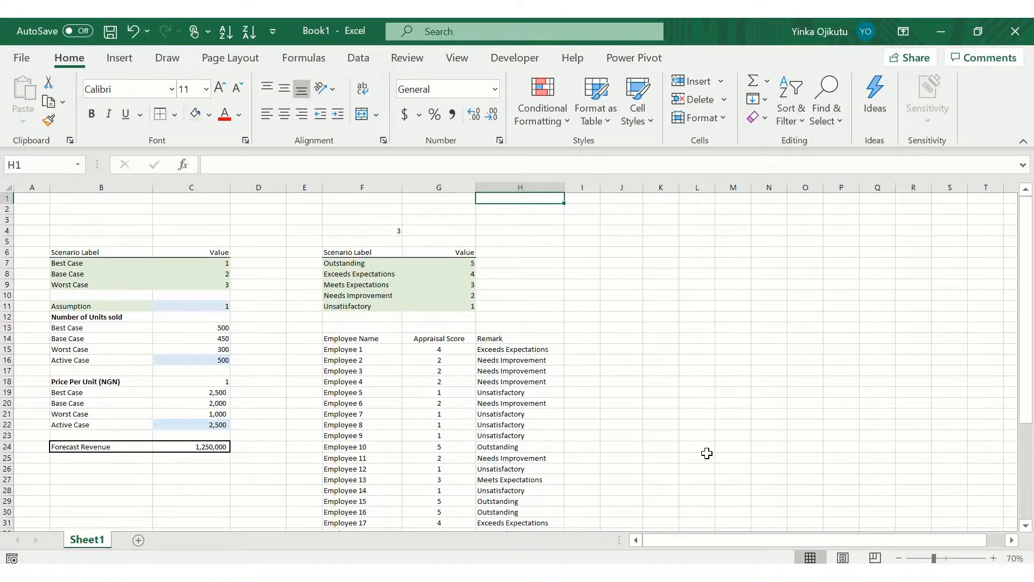